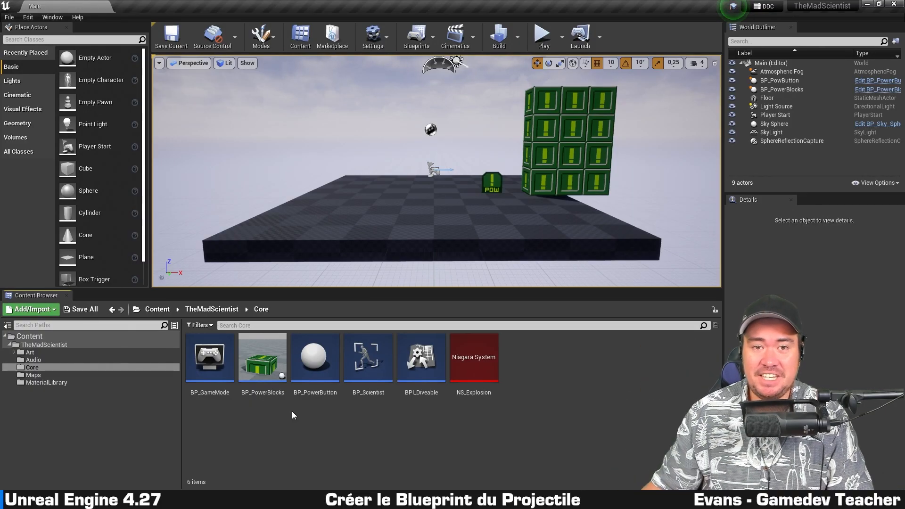
Create an Actor-based Blueprint class named BP_Projectile in the Core folder and open it for editing
{"action": "scroll", "coordinate": [390, 128], "scroll_direction": "down", "scroll_amount": 4}
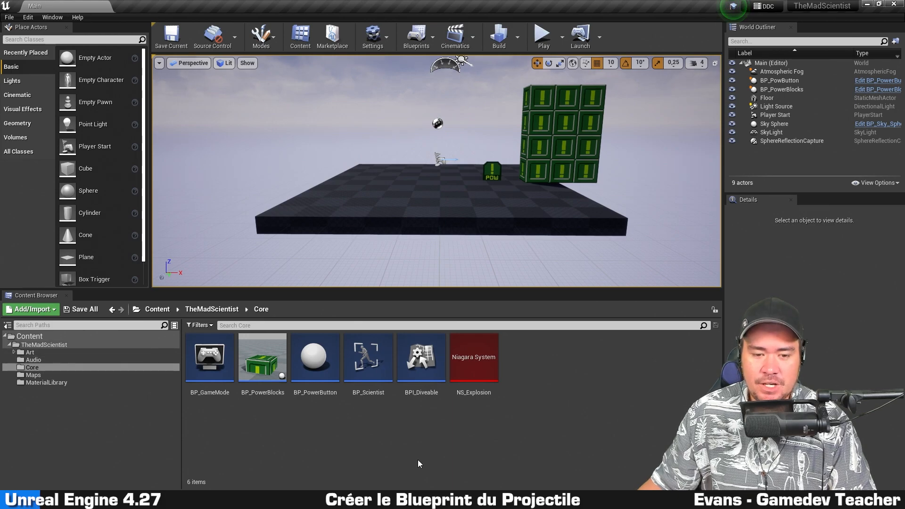
{"action": "right_click", "coordinate": [284, 428]}
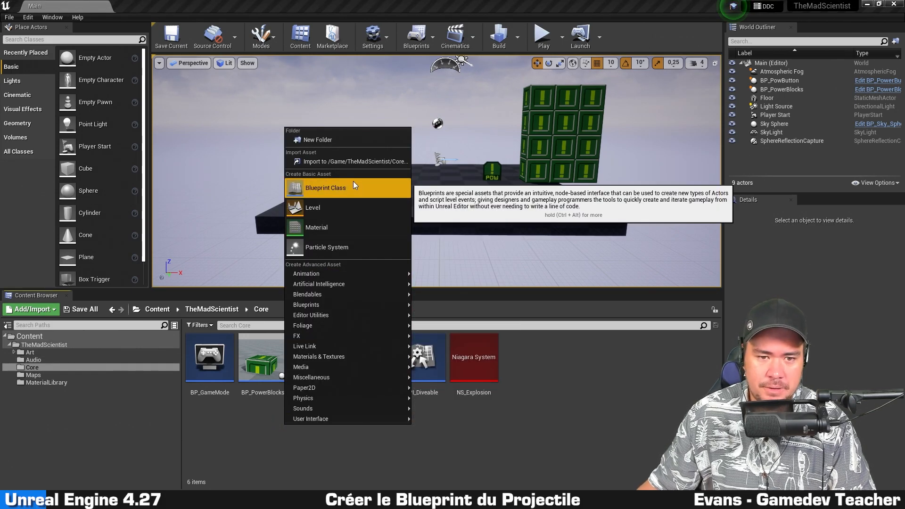
{"action": "left_click", "coordinate": [391, 183]}
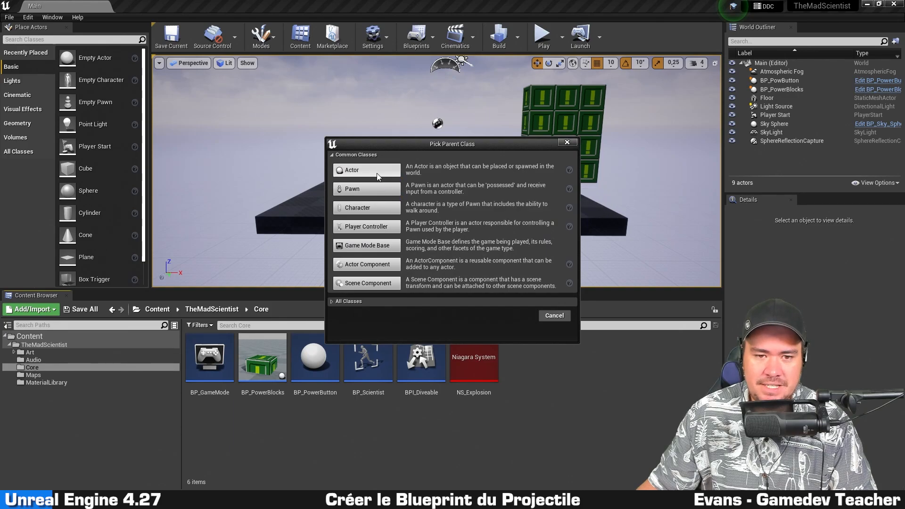
{"action": "left_click", "coordinate": [377, 173]}
{"action": "type", "text": "BP"}
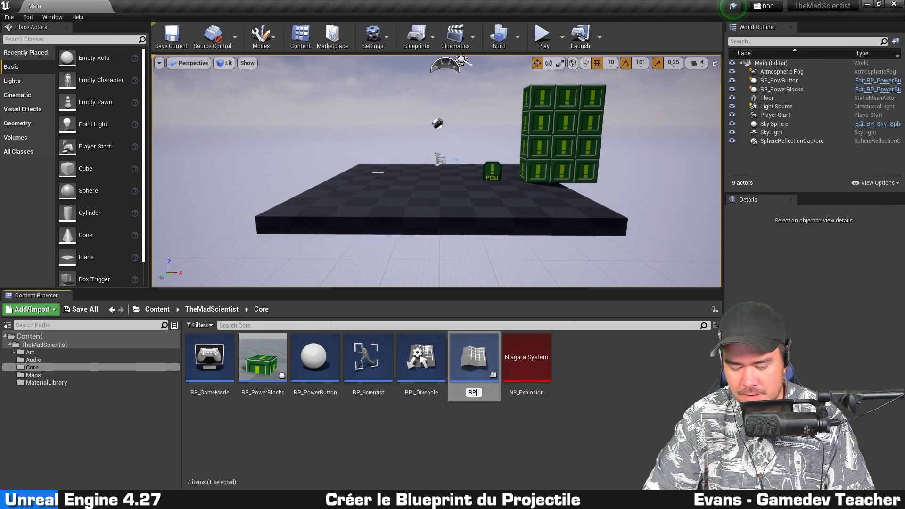
{"action": "type", "text": "_Projec"}
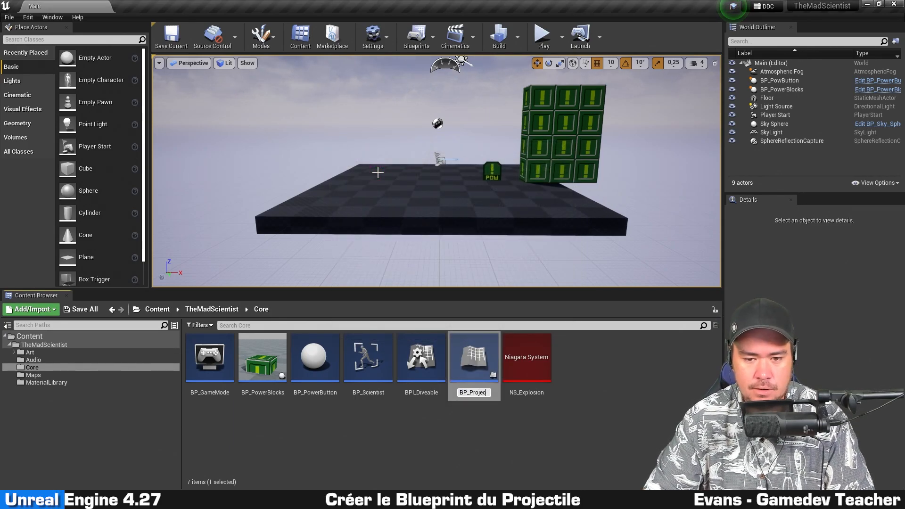
{"action": "type", "text": "tile"}
{"action": "key", "text": "Return"}
{"action": "key", "text": "Return"}
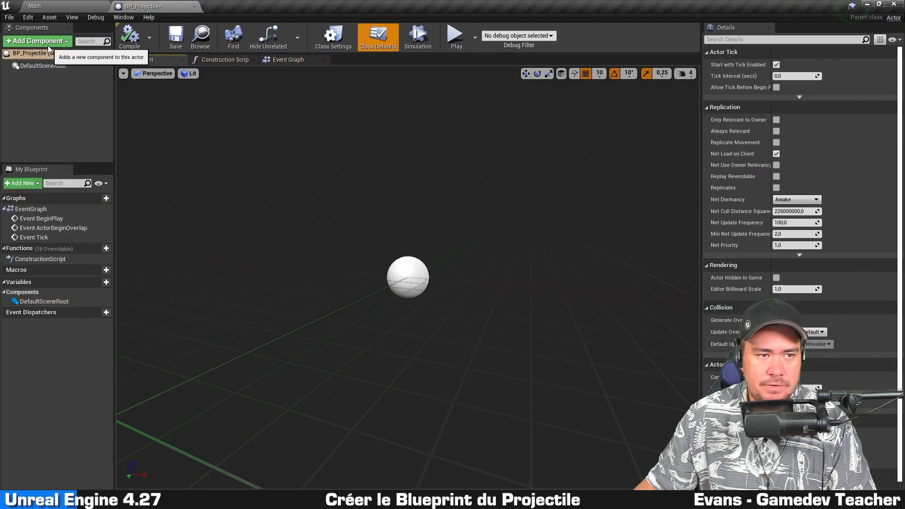
Add a Sphere Collision component to the Blueprint and make it the root in place of DefaultSceneRoot
{"action": "left_click", "coordinate": [44, 42]}
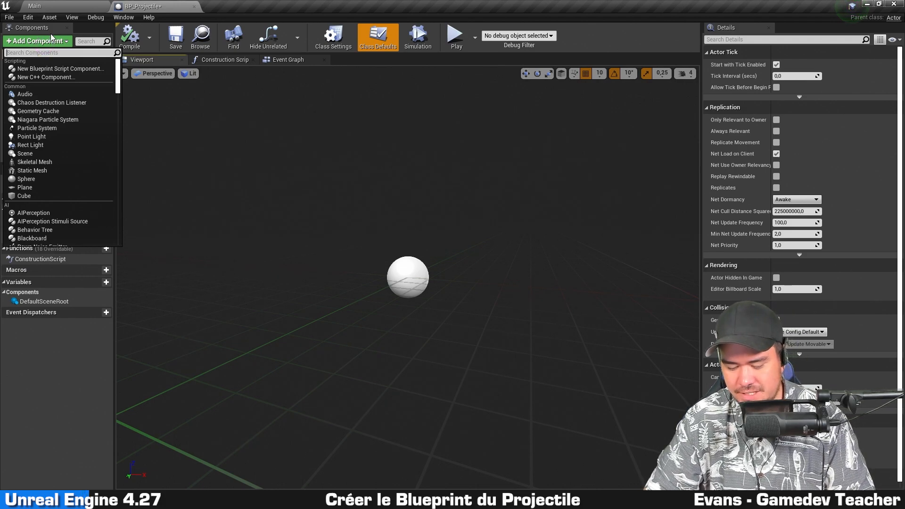
{"action": "type", "text": "sphere"}
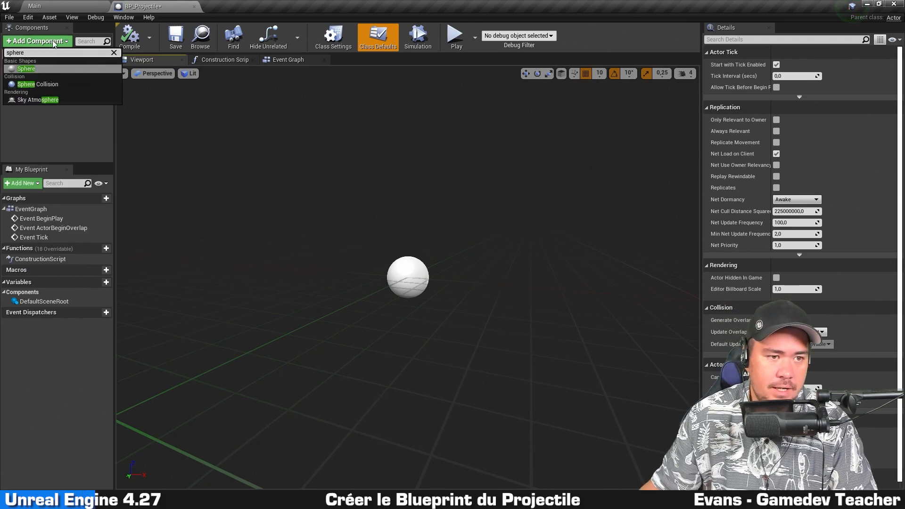
{"action": "left_click", "coordinate": [38, 84]}
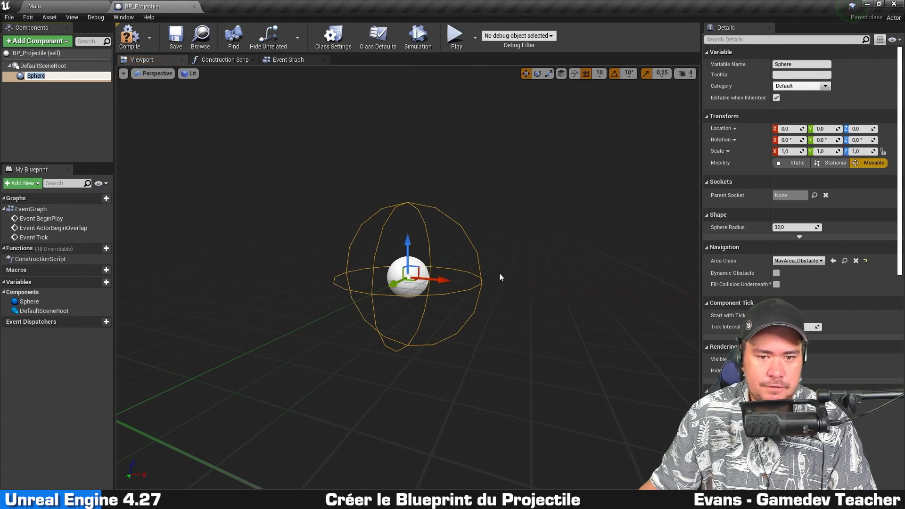
{"action": "left_click", "coordinate": [72, 106]}
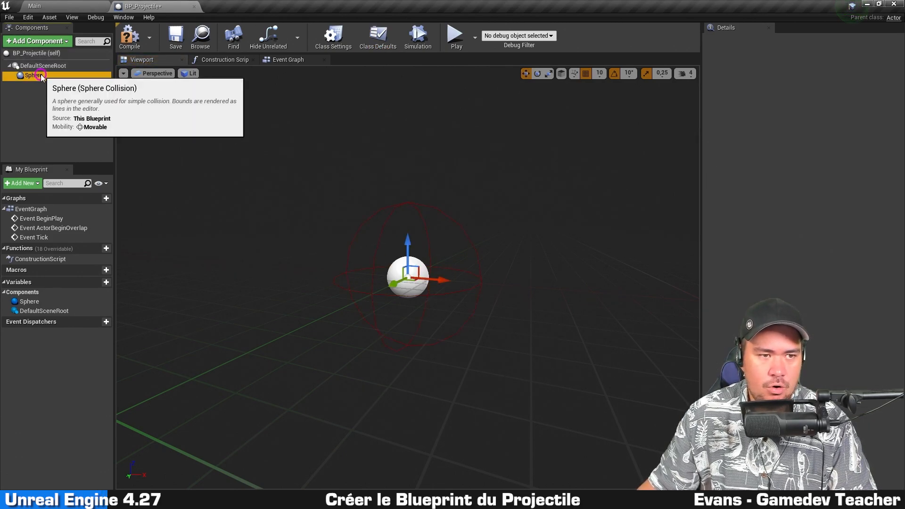
{"action": "left_click_drag", "start_coordinate": [42, 75], "coordinate": [44, 66]}
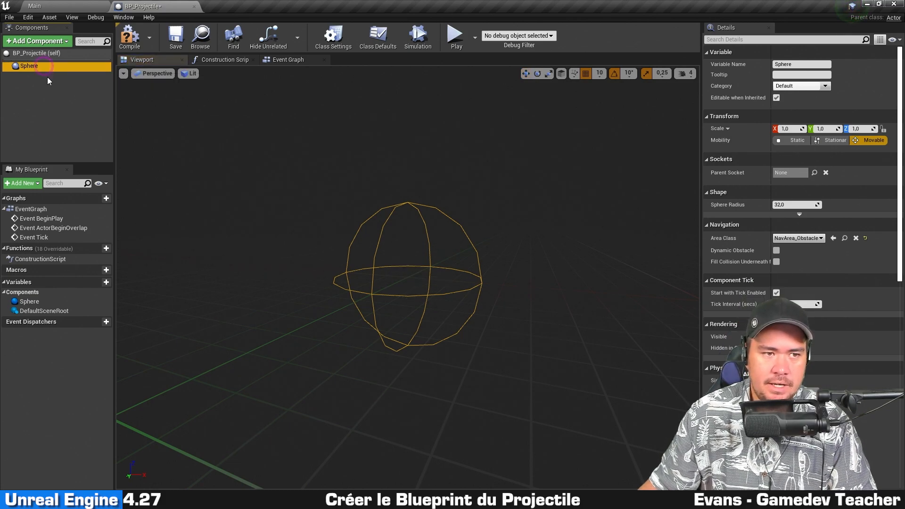
Add a basic-shape Sphere mesh as a child of the root collision sphere, keeping its default name
{"action": "left_click", "coordinate": [55, 43]}
{"action": "type", "text": "sphe"}
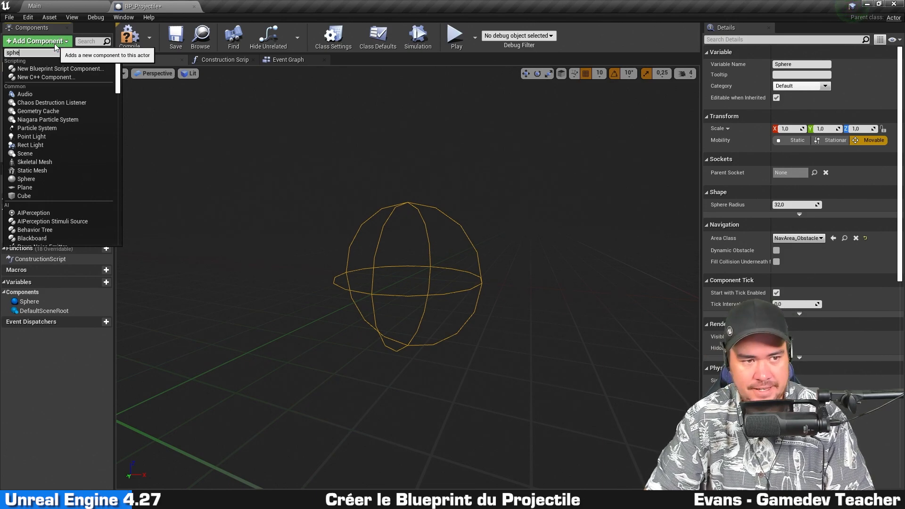
{"action": "type", "text": "re"}
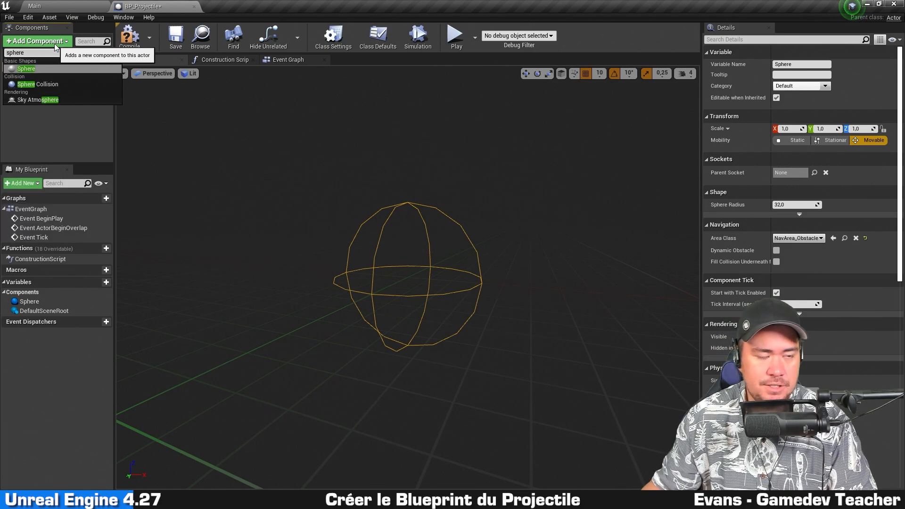
{"action": "left_click", "coordinate": [57, 68]}
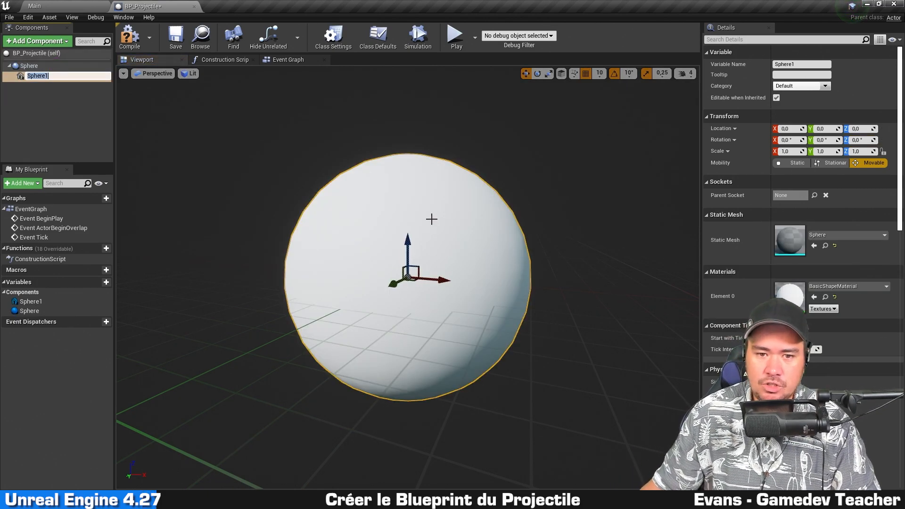
{"action": "key", "text": "Return"}
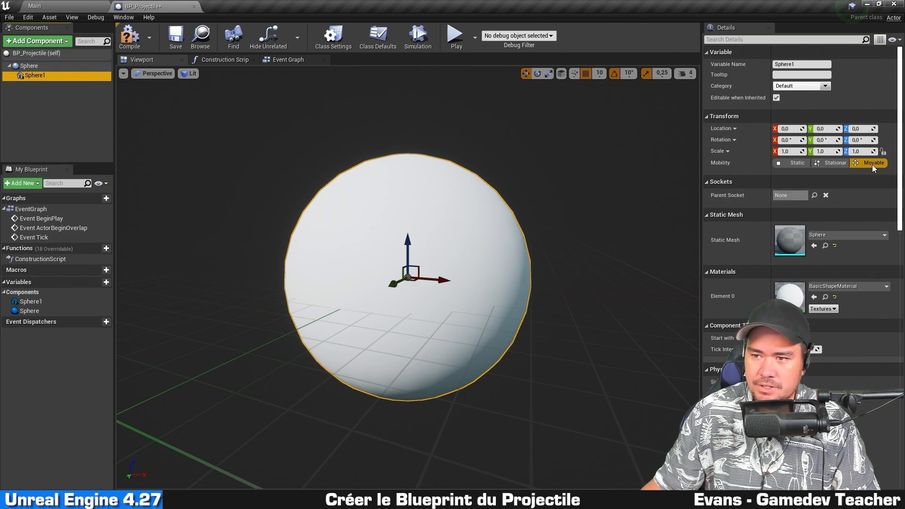
Lock the sphere mesh's scale proportions and set its scale to 0.35 on all axes
{"action": "left_click", "coordinate": [885, 154]}
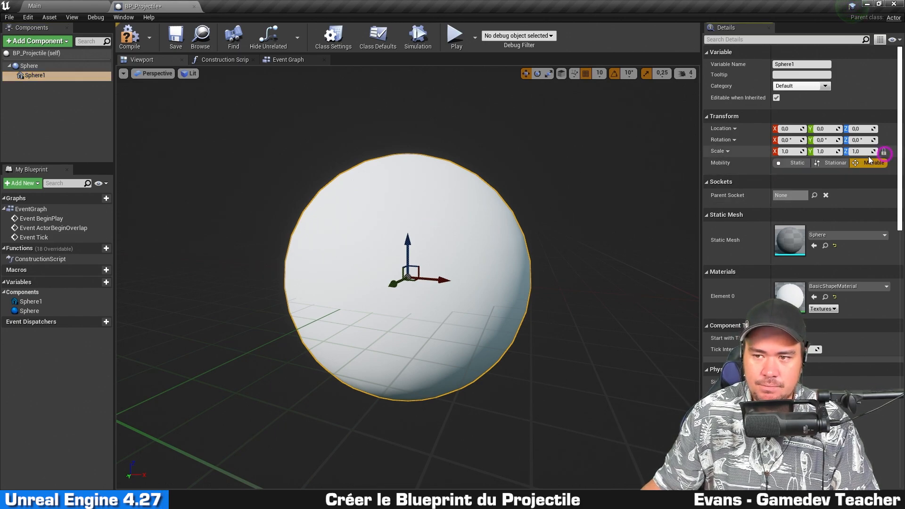
{"action": "left_click", "coordinate": [828, 162]}
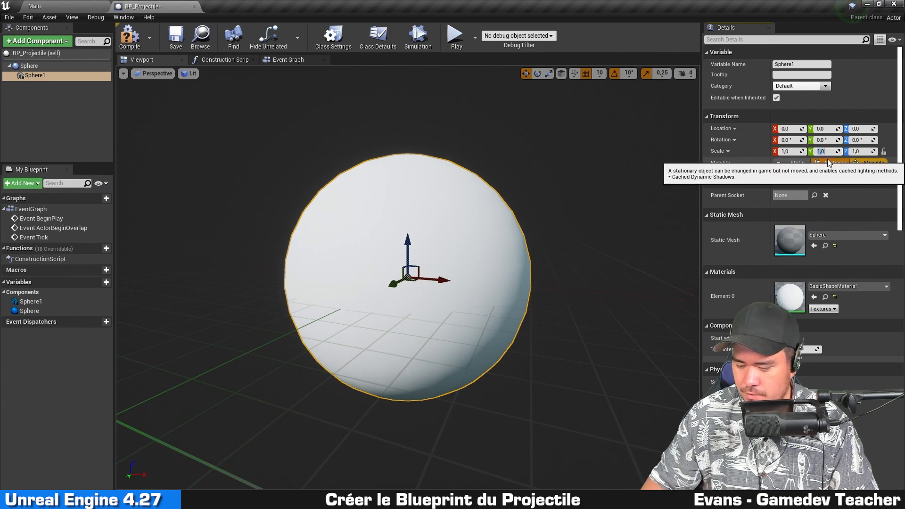
{"action": "key", "text": "Return"}
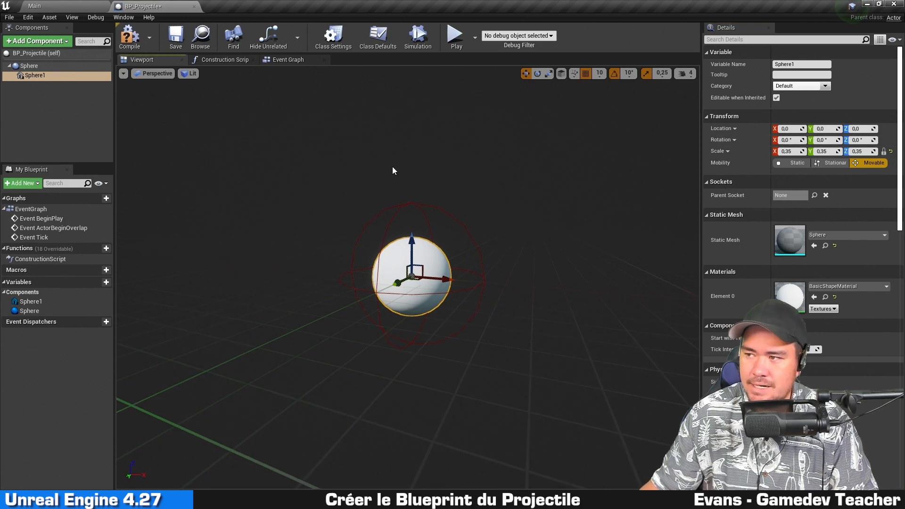
Set the viewport camera speed to 2 and compare the collision sphere's size with the sphere mesh
{"action": "right_click_drag", "start_coordinate": [401, 203], "coordinate": [445, 217]}
{"action": "left_click", "coordinate": [685, 74]}
{"action": "left_click", "coordinate": [439, 212]}
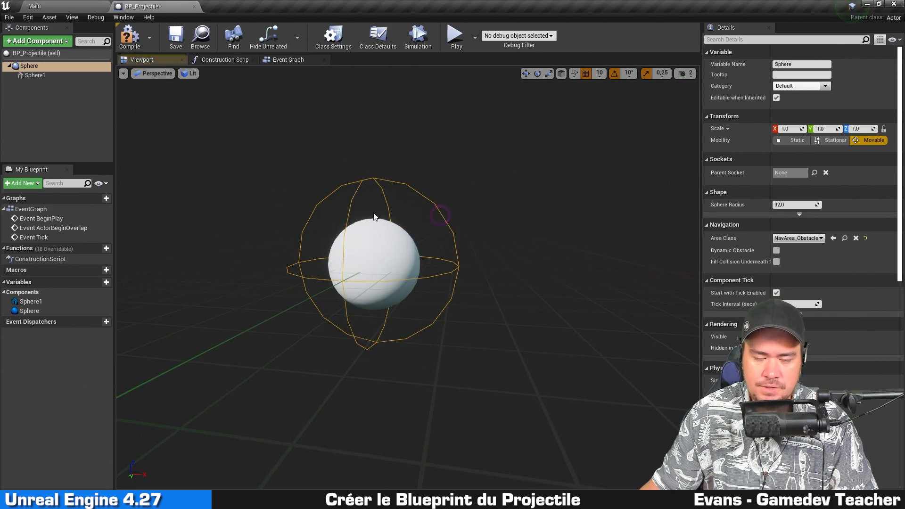
{"action": "left_click", "coordinate": [383, 250]}
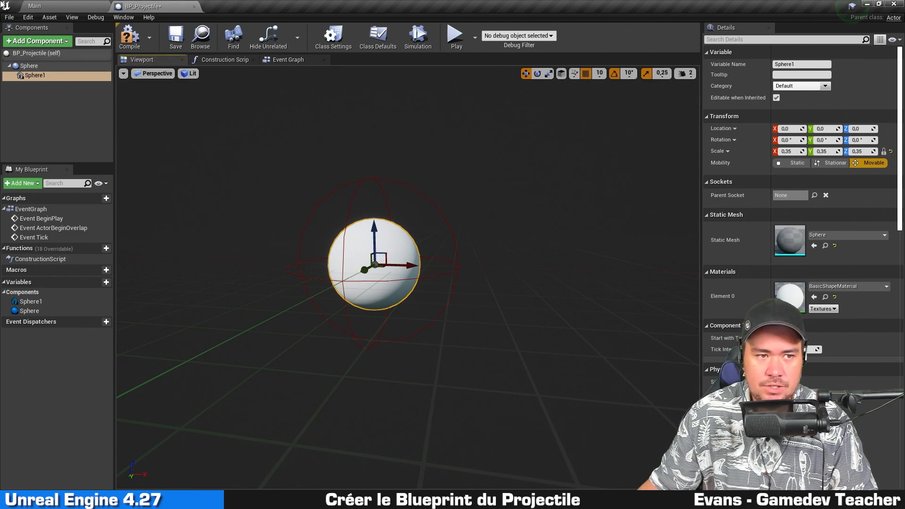
Rename the root collision component to SphereCollision
{"action": "left_click", "coordinate": [59, 105]}
{"action": "left_click", "coordinate": [52, 78]}
{"action": "left_click", "coordinate": [30, 62]}
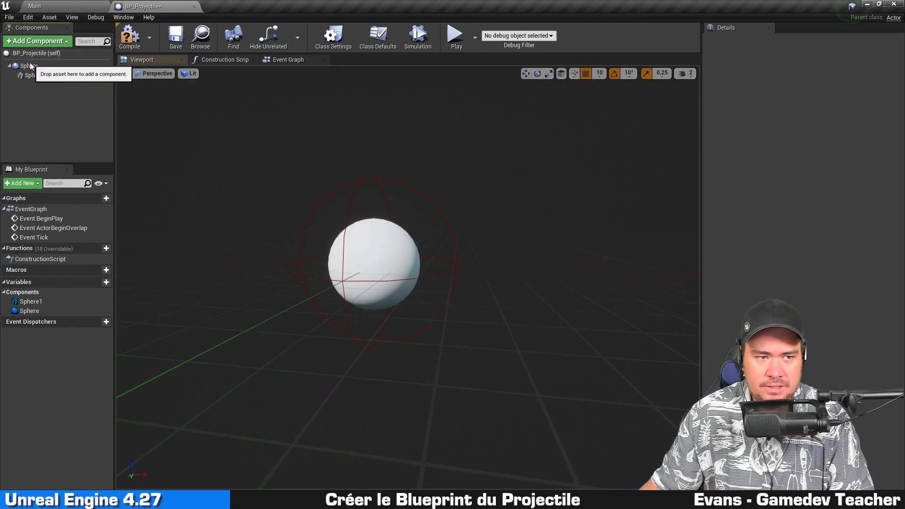
{"action": "left_click", "coordinate": [32, 66]}
{"action": "left_click", "coordinate": [49, 66]}
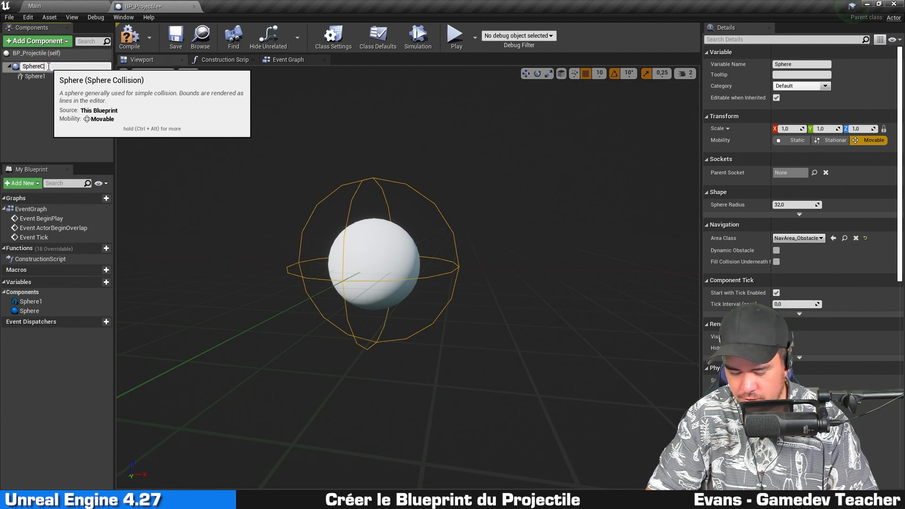
{"action": "key", "text": "Return"}
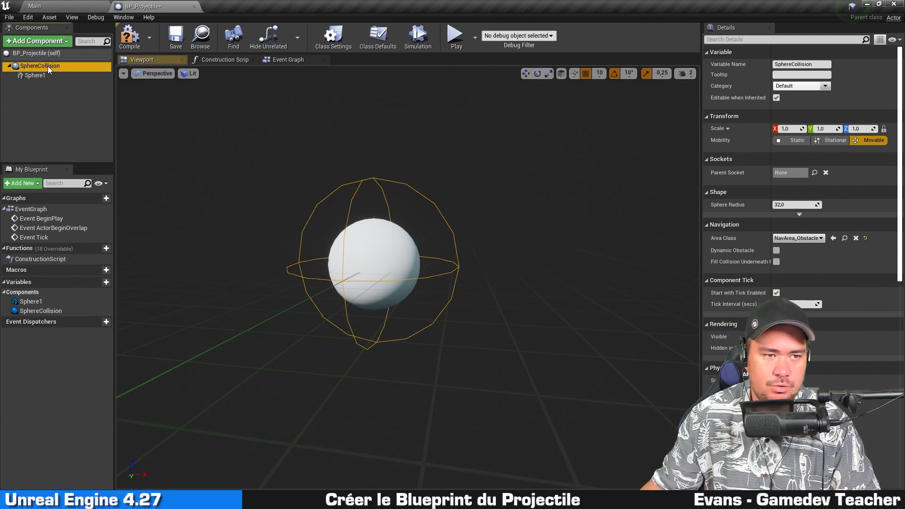
Set the Sphere1 mesh's collision preset to NoCollision
{"action": "left_click", "coordinate": [57, 75]}
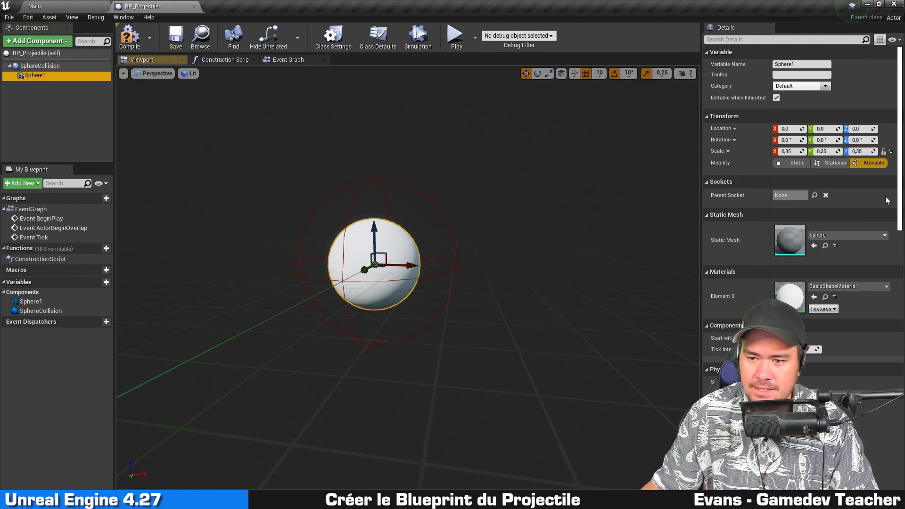
{"action": "scroll", "coordinate": [814, 198], "scroll_direction": "down", "scroll_amount": 10}
{"action": "scroll", "coordinate": [812, 195], "scroll_direction": "down", "scroll_amount": 5}
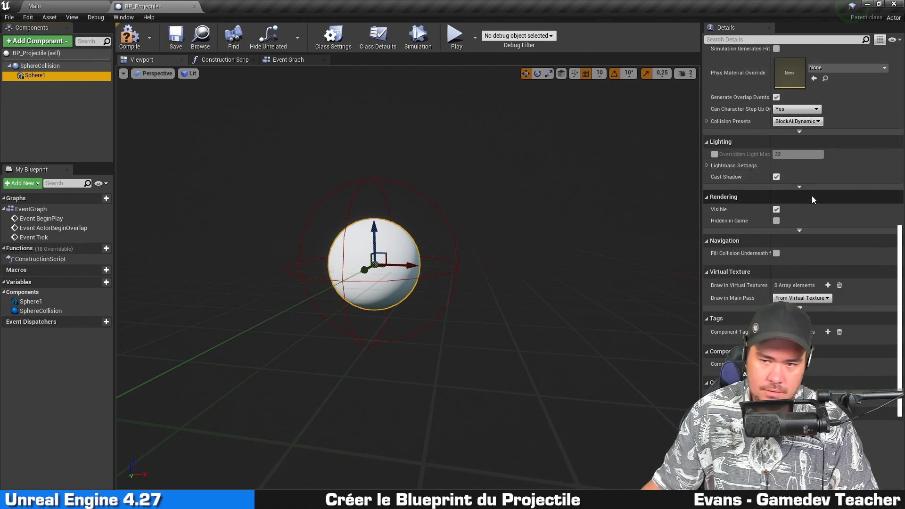
{"action": "scroll", "coordinate": [815, 186], "scroll_direction": "up", "scroll_amount": 4}
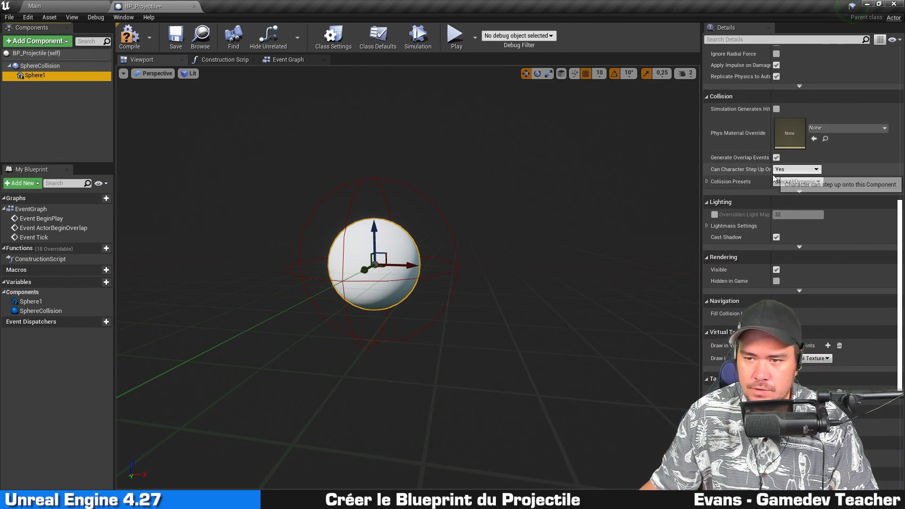
{"action": "left_click", "coordinate": [819, 182]}
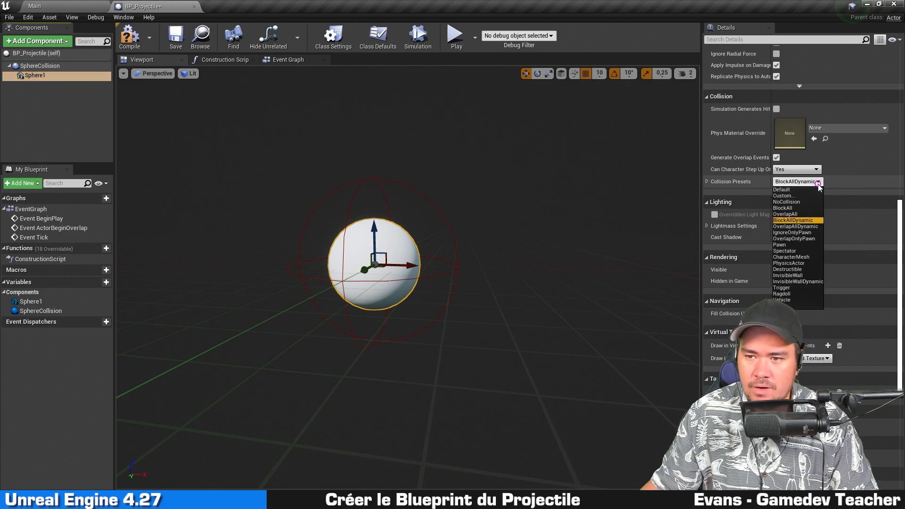
{"action": "left_click", "coordinate": [799, 200]}
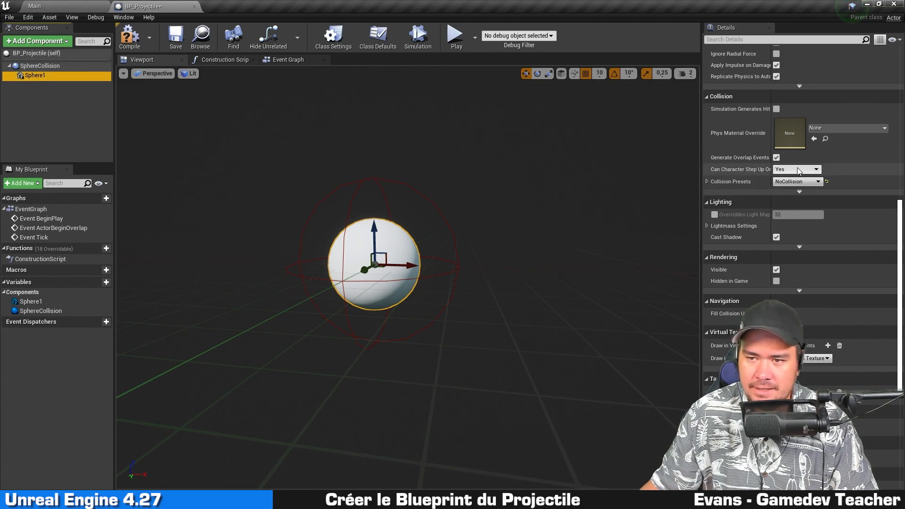
Set Can Character Step Up On to No for the Sphere1 mesh and disable its Generate Overlap Events option
{"action": "left_click_drag", "start_coordinate": [771, 162], "coordinate": [793, 163]}
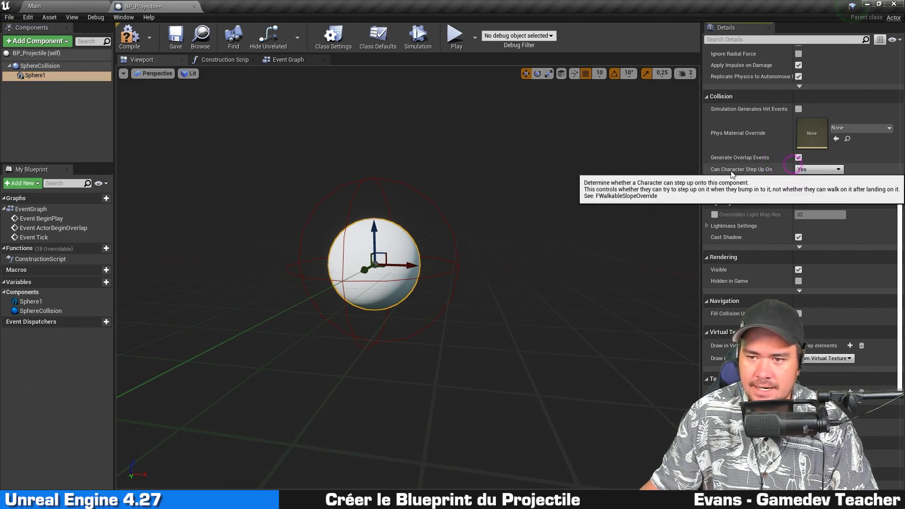
{"action": "left_click", "coordinate": [820, 171]}
{"action": "left_click", "coordinate": [802, 177]}
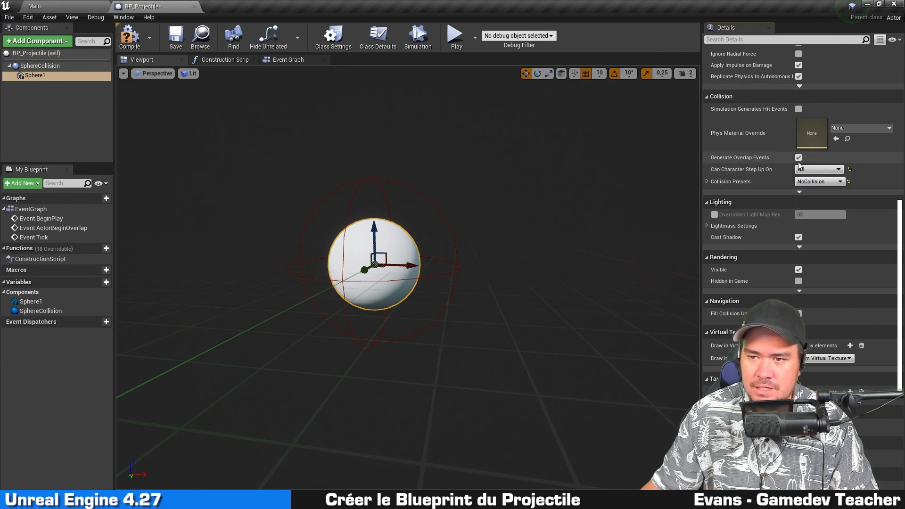
{"action": "left_click", "coordinate": [798, 157]}
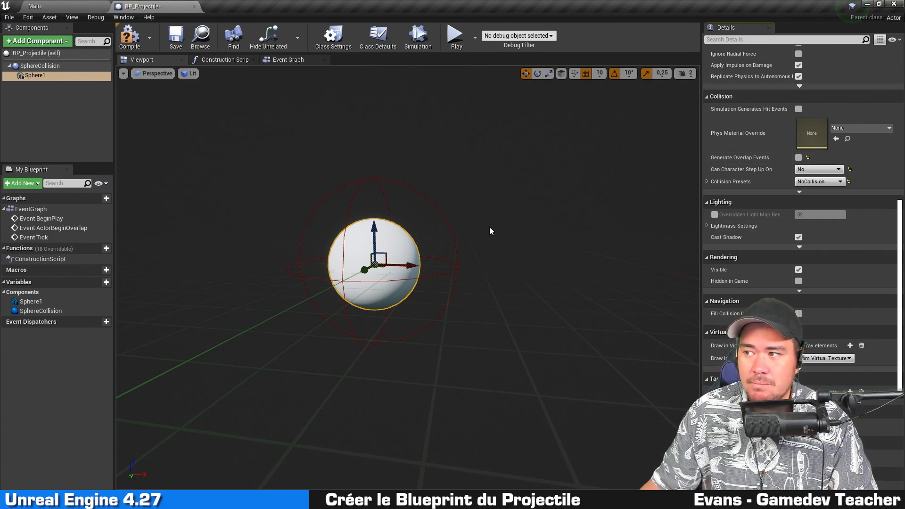
Set the SphereCollision component's sphere radius to 20 so it fits closely around the mesh
{"action": "left_click", "coordinate": [75, 67]}
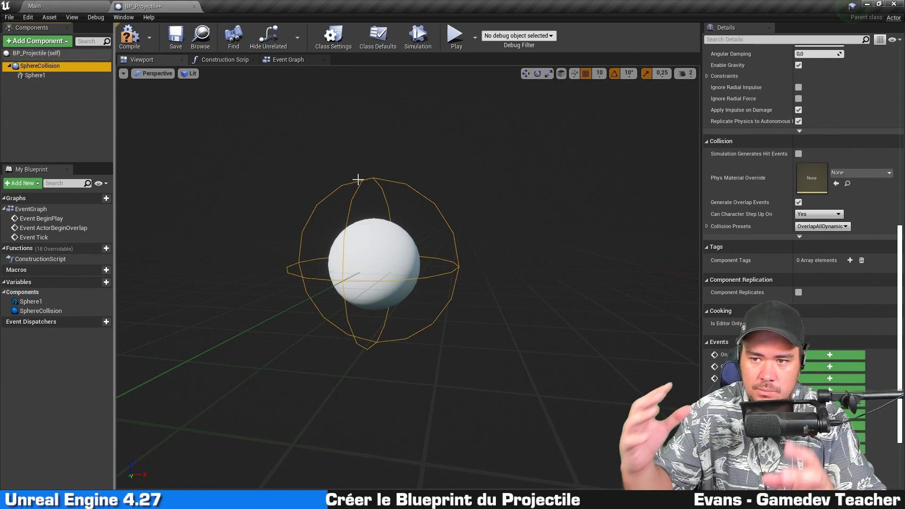
{"action": "scroll", "coordinate": [745, 211], "scroll_direction": "up", "scroll_amount": 2}
{"action": "scroll", "coordinate": [754, 208], "scroll_direction": "up", "scroll_amount": 10}
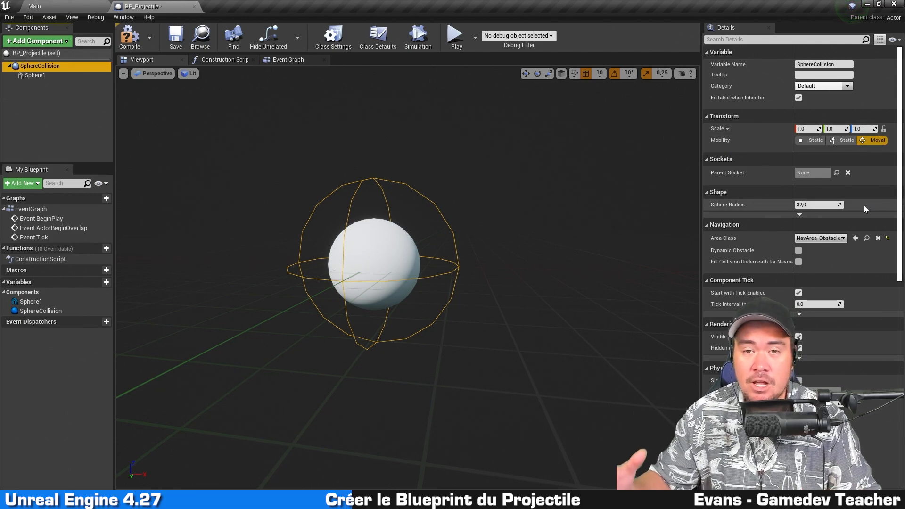
{"action": "left_click", "coordinate": [818, 204]}
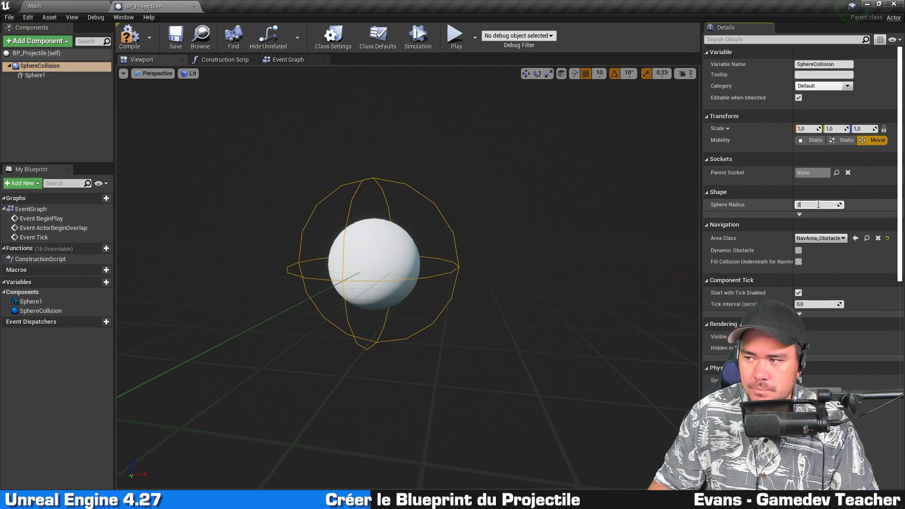
{"action": "key", "text": "Return"}
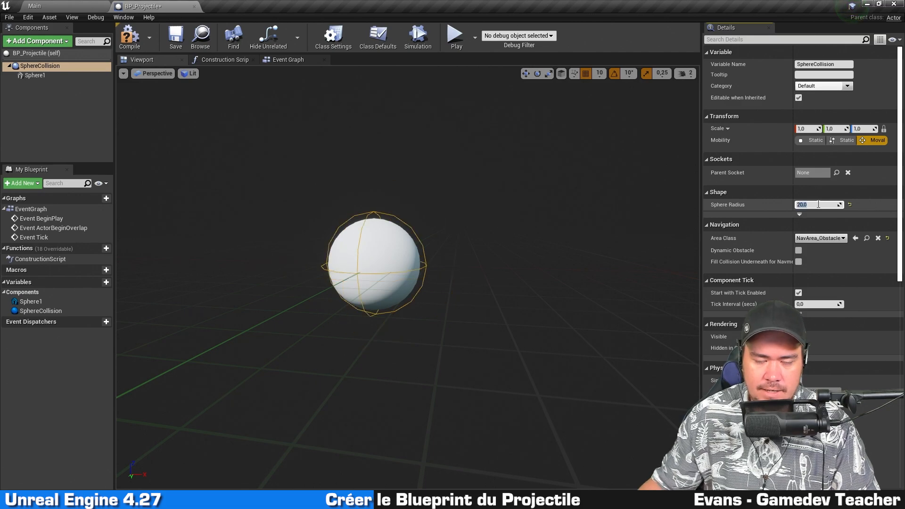
{"action": "left_click", "coordinate": [451, 221]}
{"action": "left_click", "coordinate": [412, 225]}
{"action": "left_click", "coordinate": [384, 247]}
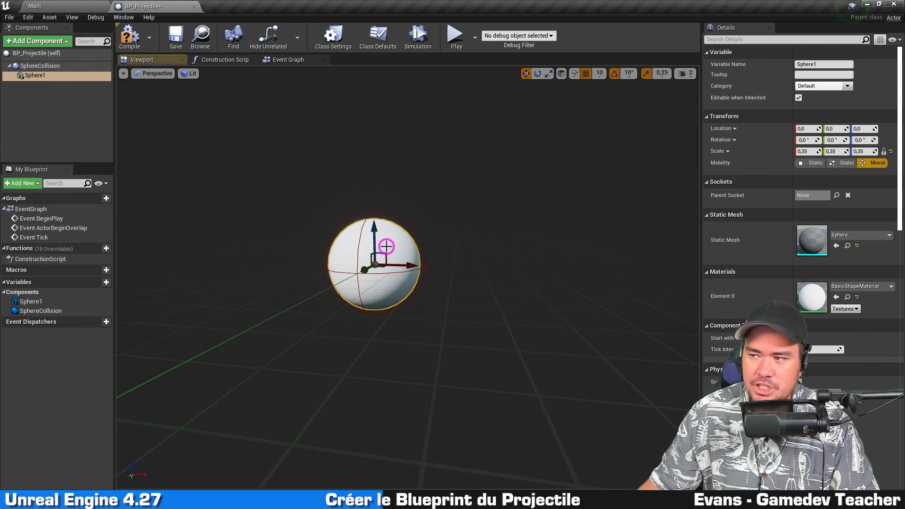
{"action": "right_click_drag", "start_coordinate": [413, 122], "coordinate": [413, 142]}
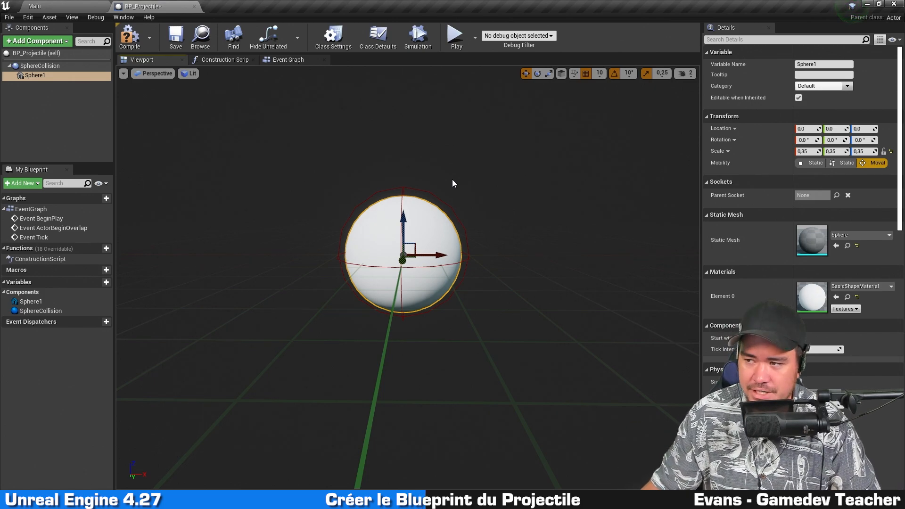
Add a Projectile Movement component to the BP_Projectile Blueprint and keep its default name
{"action": "left_click", "coordinate": [43, 87]}
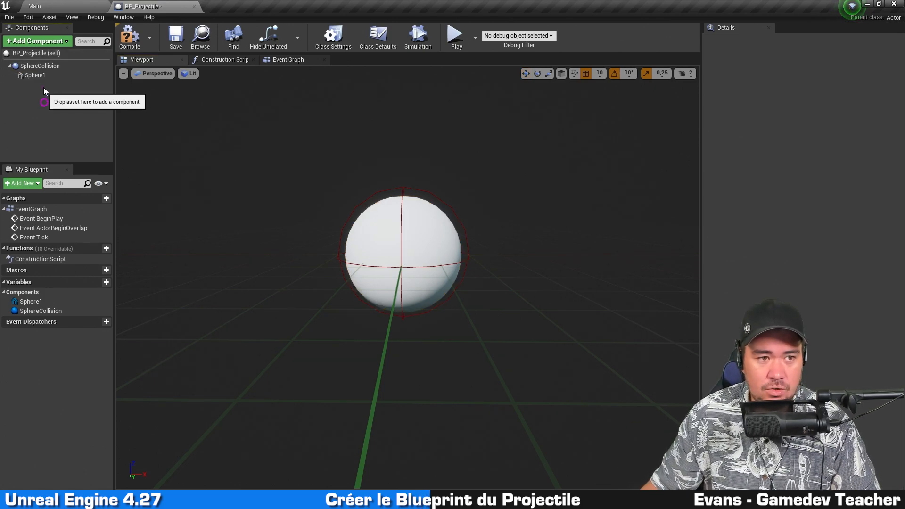
{"action": "left_click", "coordinate": [52, 46]}
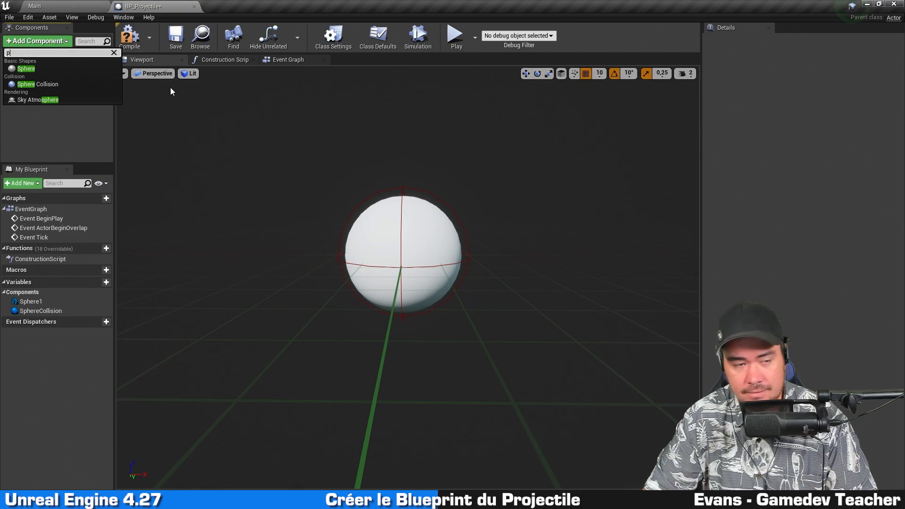
{"action": "type", "text": "projectile"}
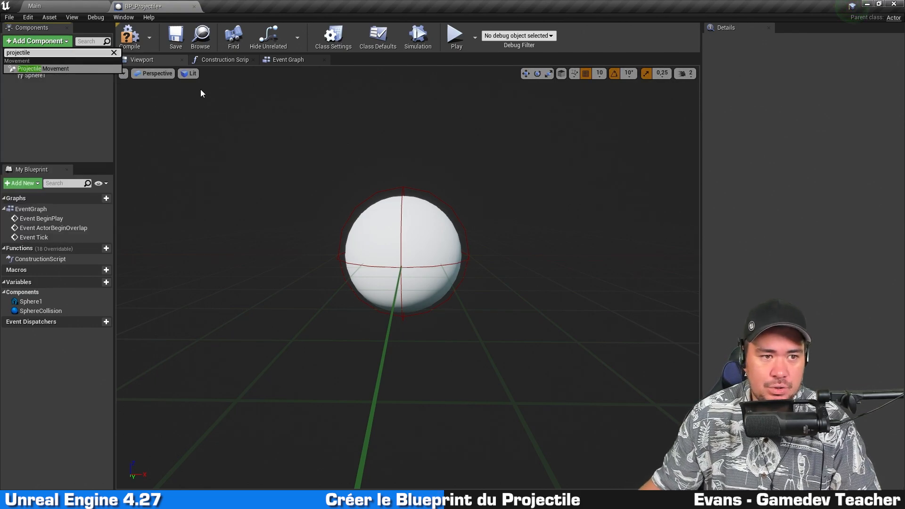
{"action": "left_click", "coordinate": [89, 70]}
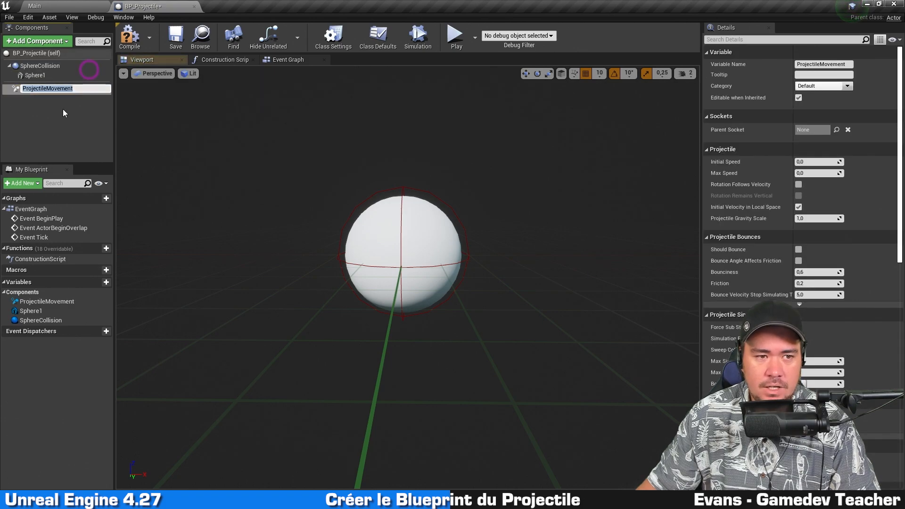
{"action": "left_click", "coordinate": [63, 109]}
{"action": "left_click", "coordinate": [73, 91]}
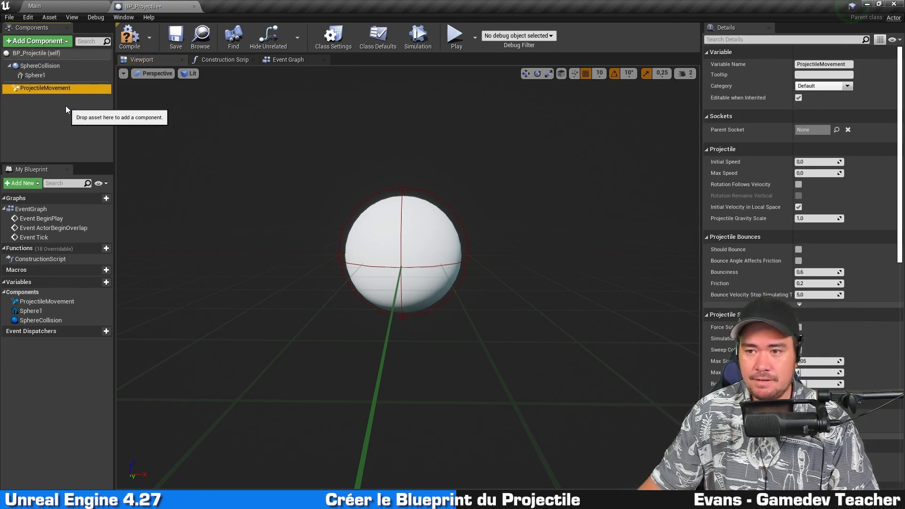
{"action": "left_click", "coordinate": [66, 105]}
{"action": "left_click", "coordinate": [50, 89]}
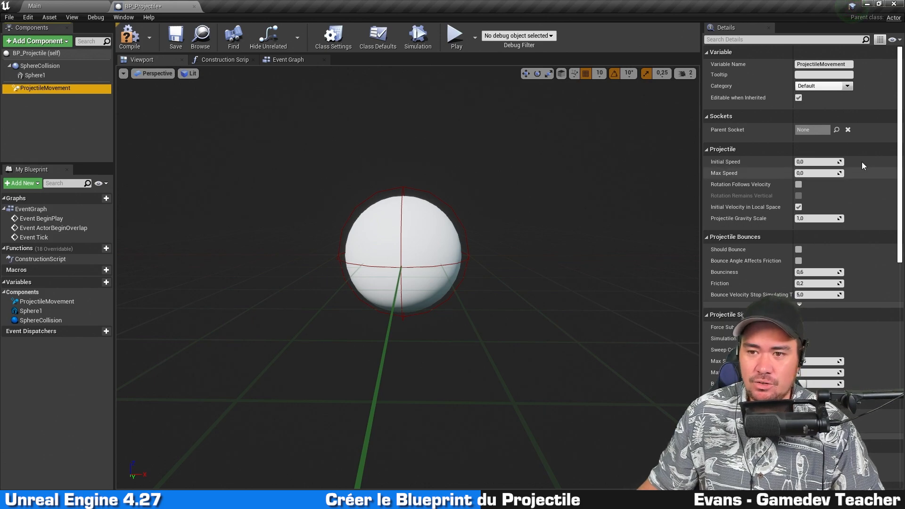
Set the ProjectileMovement component's Initial Speed and Max Speed to 600
{"action": "scroll", "coordinate": [751, 108], "scroll_direction": "down", "scroll_amount": 5}
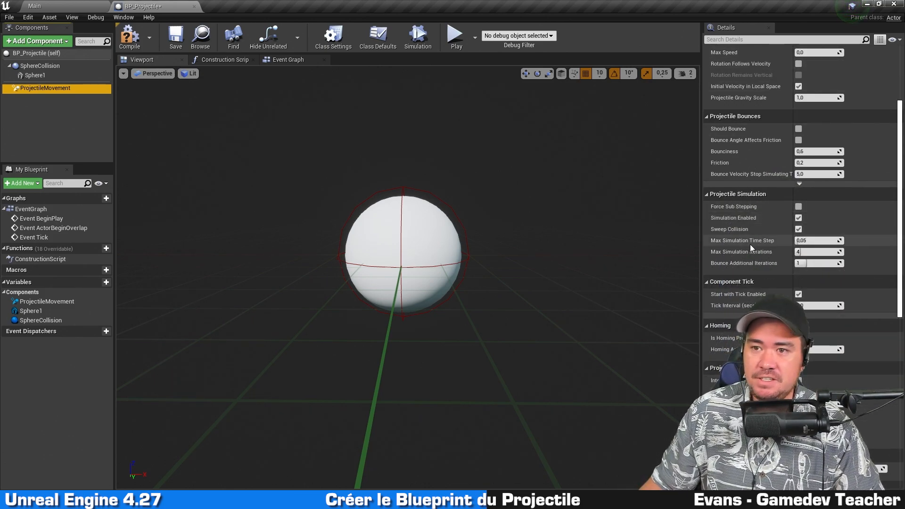
{"action": "scroll", "coordinate": [750, 244], "scroll_direction": "up", "scroll_amount": 5}
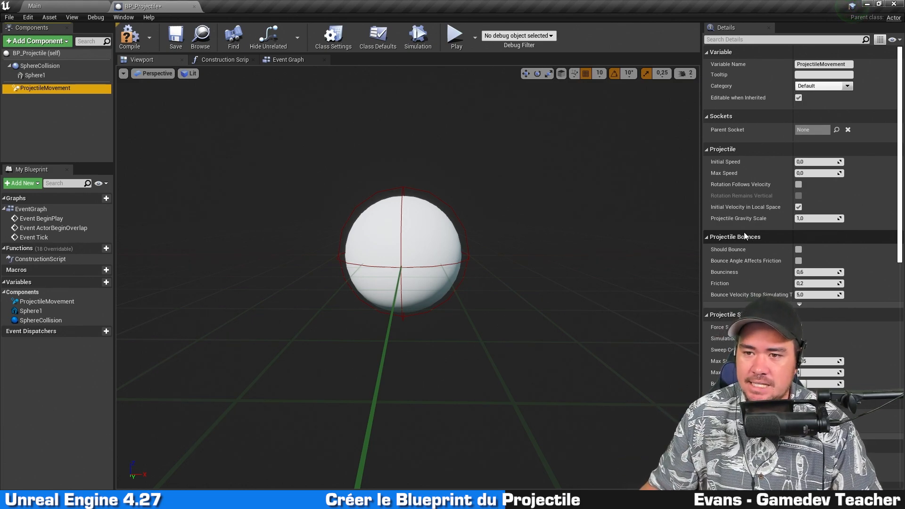
{"action": "left_click", "coordinate": [735, 163]}
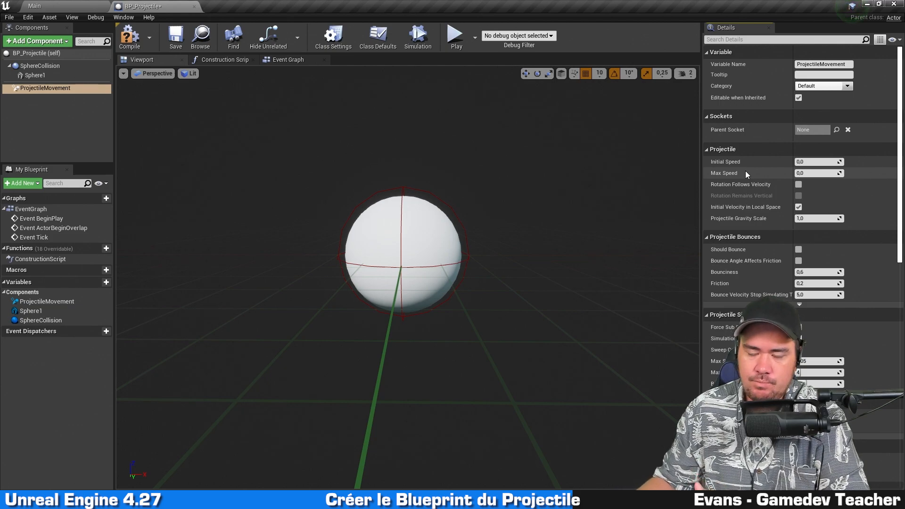
{"action": "left_click", "coordinate": [824, 162]}
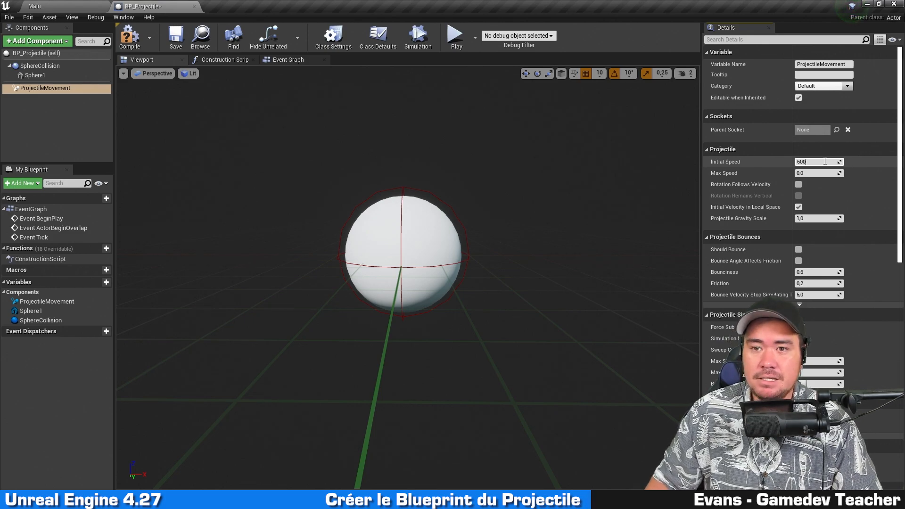
{"action": "key", "text": "Tab"}
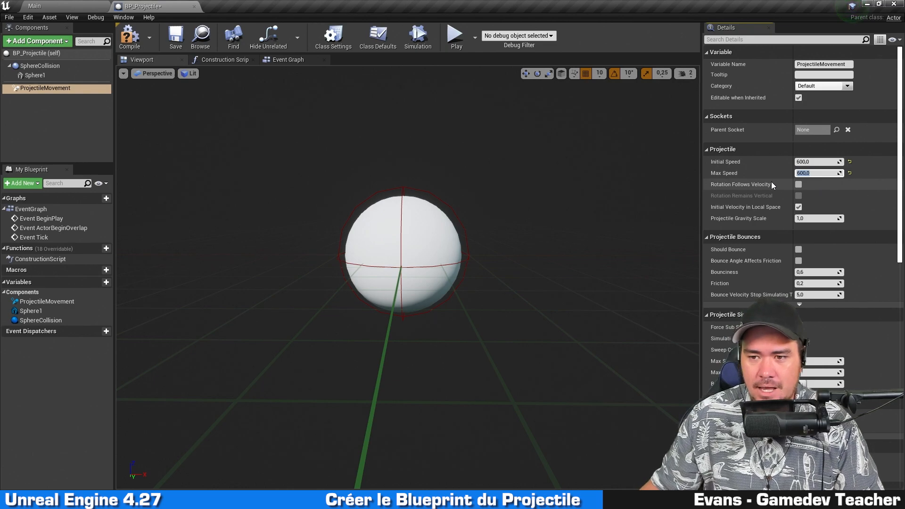
Set the ProjectileMovement component's Projectile Gravity Scale to 0 and save the Blueprint
{"action": "left_click", "coordinate": [823, 220]}
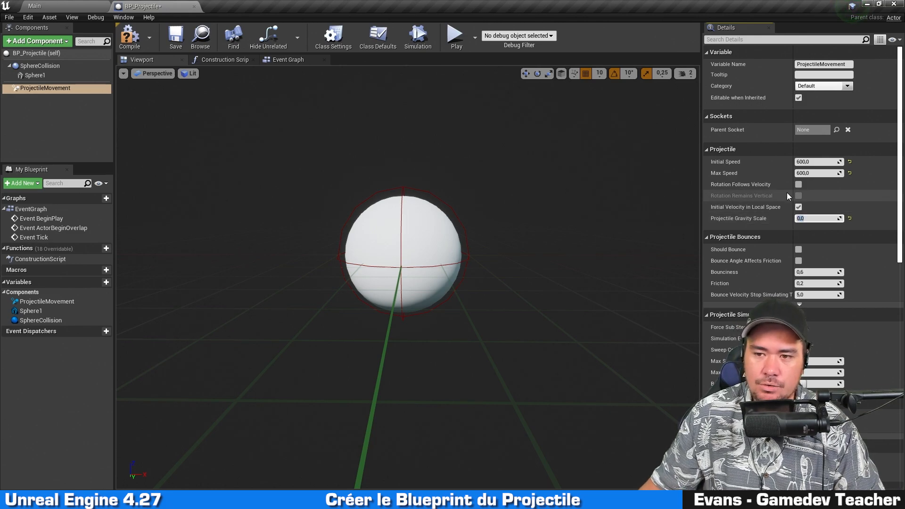
{"action": "left_click", "coordinate": [521, 190]}
{"action": "key", "text": "ctrl+s"}
{"action": "left_click", "coordinate": [521, 187]}
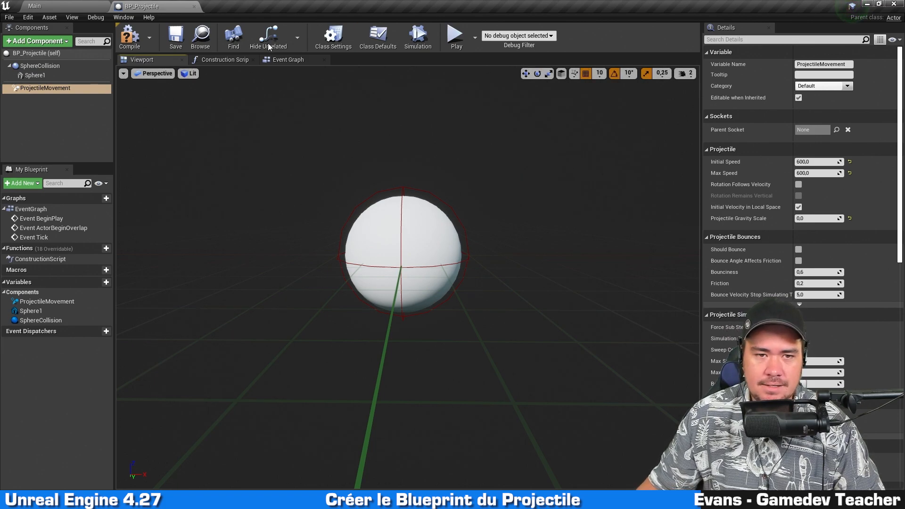
{"action": "left_click", "coordinate": [166, 44]}
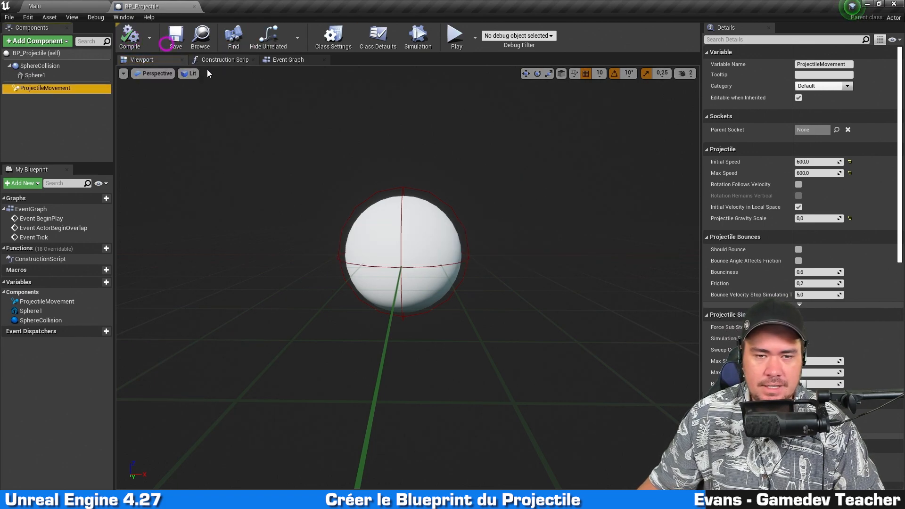
Show the Blueprint's class defaults and place a BP_Projectile instance on the floor of the Main level at about X -30, Y 350, Z 100
{"action": "left_click", "coordinate": [378, 44]}
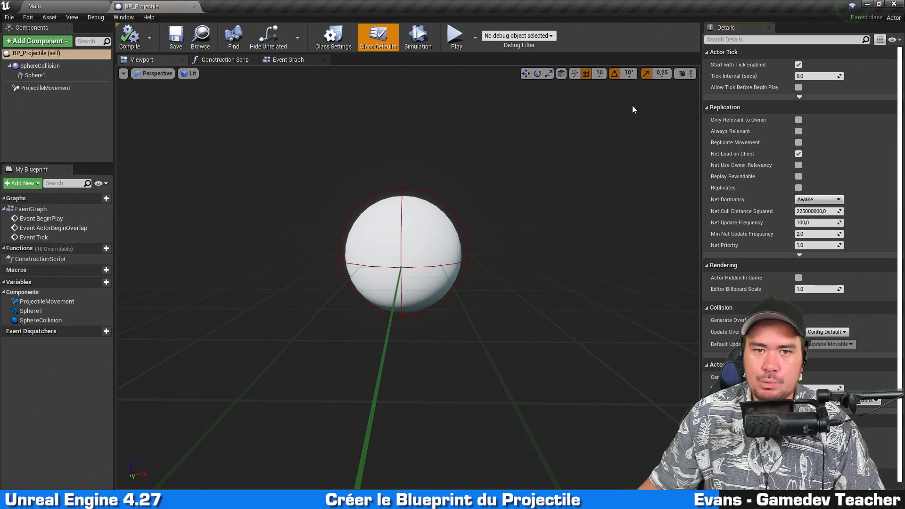
{"action": "left_click", "coordinate": [67, 6]}
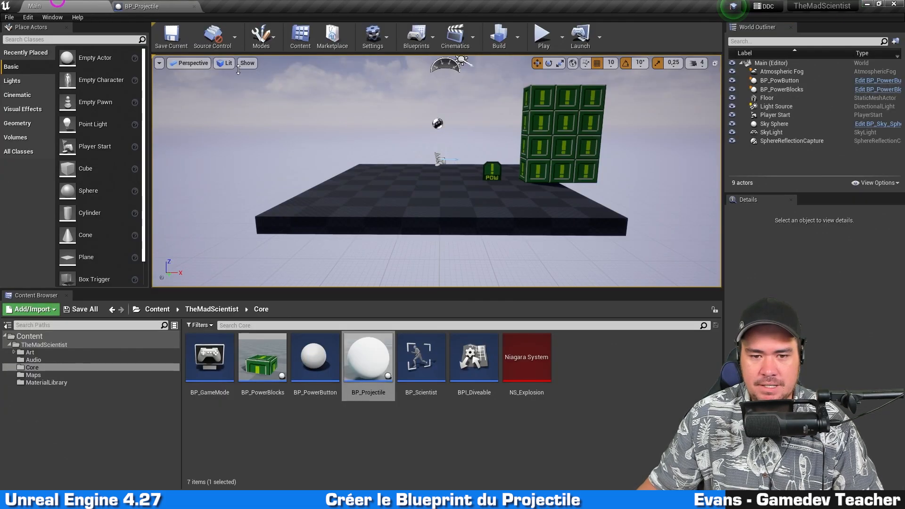
{"action": "mouse_move", "coordinate": [485, 230]}
{"action": "right_mouse_down"}
{"action": "mouse_move", "coordinate": [485, 198]}
{"action": "mouse_move", "coordinate": [485, 231]}
{"action": "right_mouse_up"}
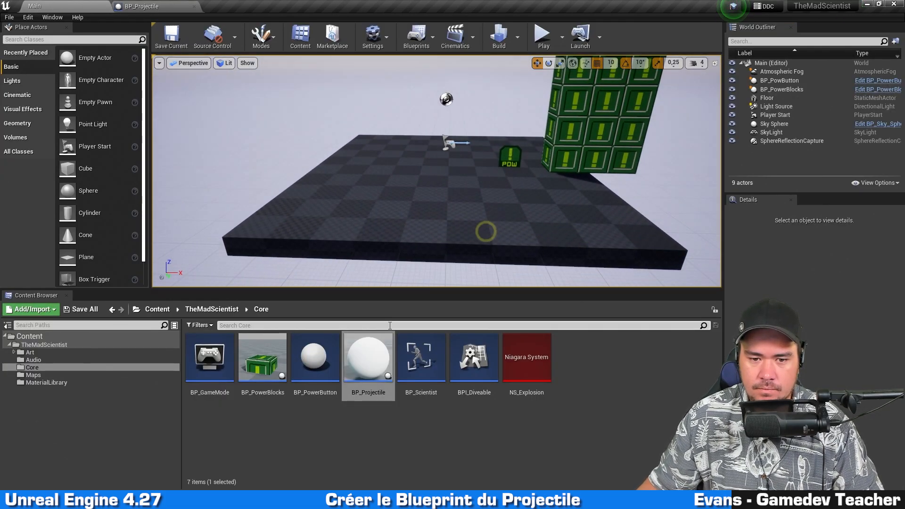
{"action": "left_click_drag", "start_coordinate": [370, 347], "coordinate": [443, 181]}
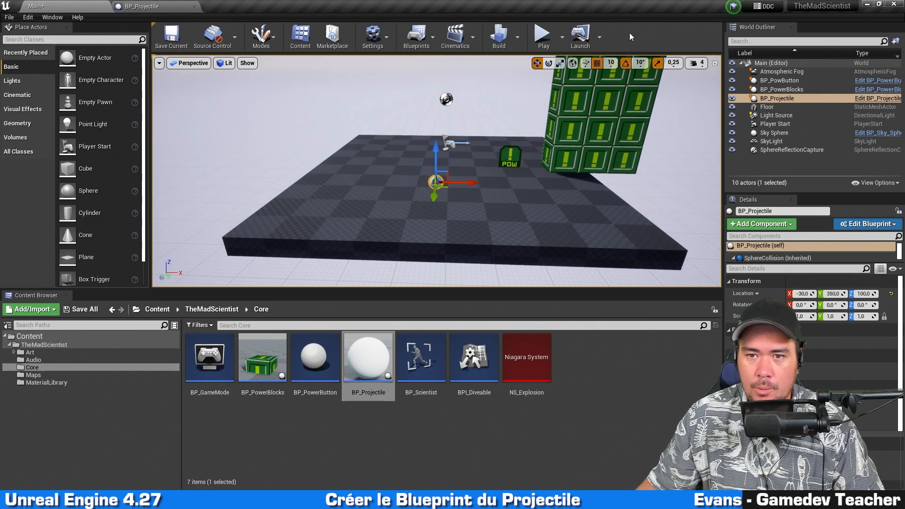
Simulate the Main level to test the placed projectile's movement and stop the simulation
{"action": "left_click", "coordinate": [563, 36]}
{"action": "right_click_drag", "start_coordinate": [481, 136], "coordinate": [501, 136]}
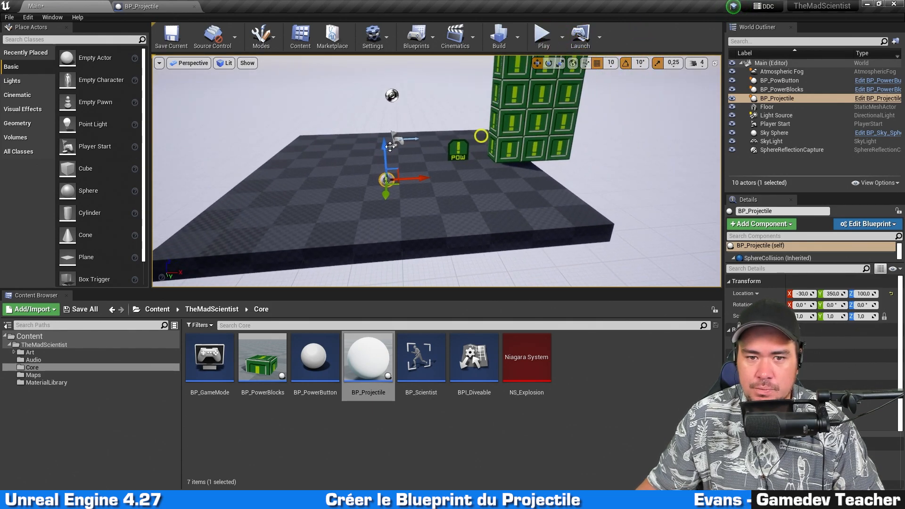
{"action": "left_click", "coordinate": [562, 36]}
{"action": "left_click", "coordinate": [617, 117]}
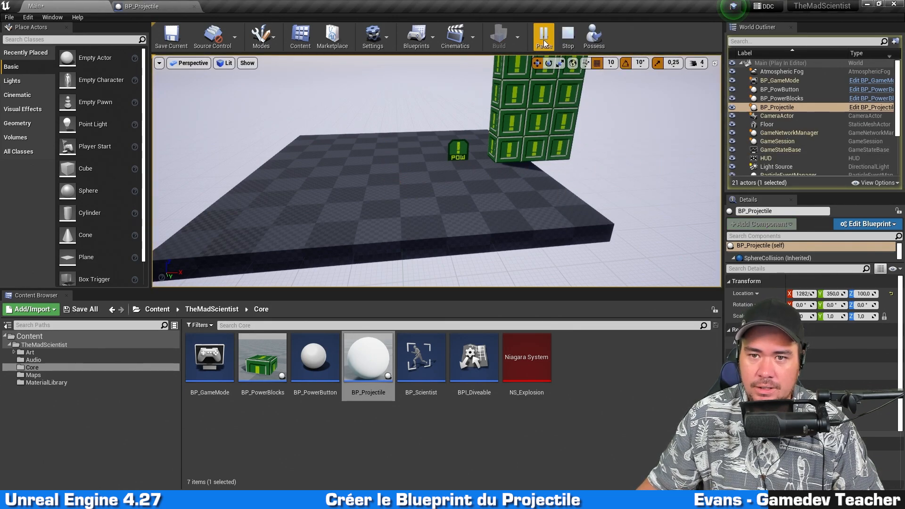
{"action": "left_click", "coordinate": [568, 36]}
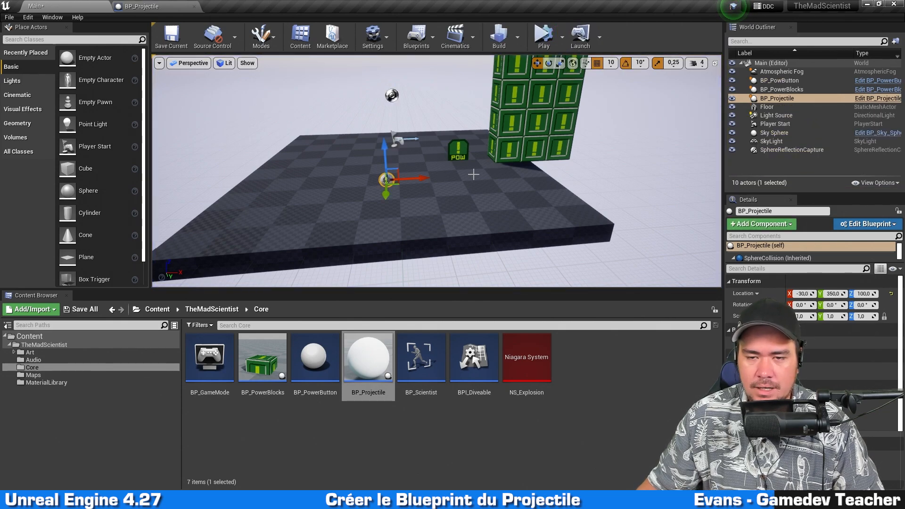
Simulate the level again, viewed past the floor's edge, to follow the projectile's flight, and stop it
{"action": "right_click_drag", "start_coordinate": [473, 174], "coordinate": [573, 165]}
{"action": "key", "text": "a"}
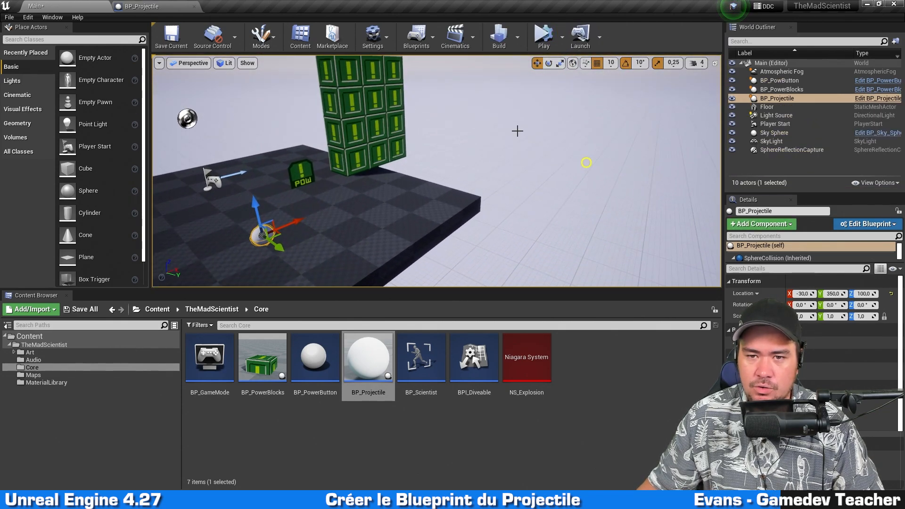
{"action": "left_click", "coordinate": [547, 42]}
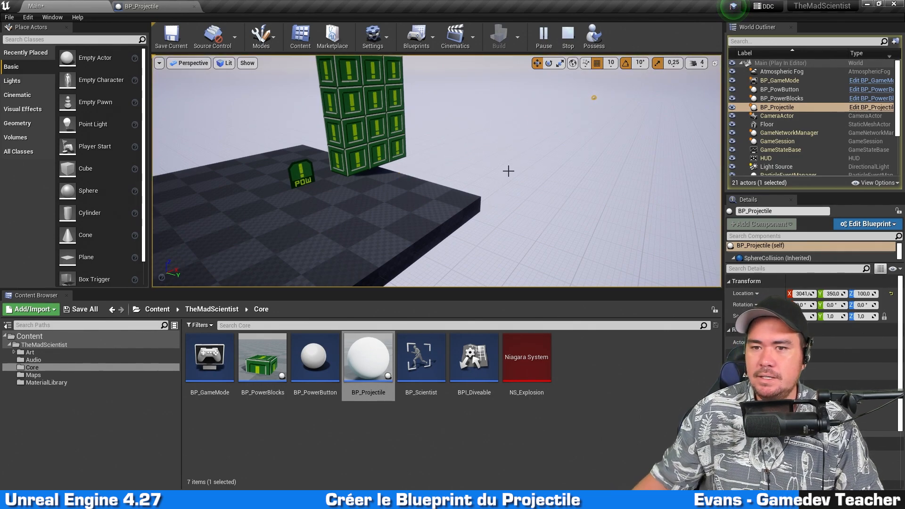
{"action": "left_click", "coordinate": [568, 36]}
{"action": "right_click_drag", "start_coordinate": [574, 101], "coordinate": [478, 139]}
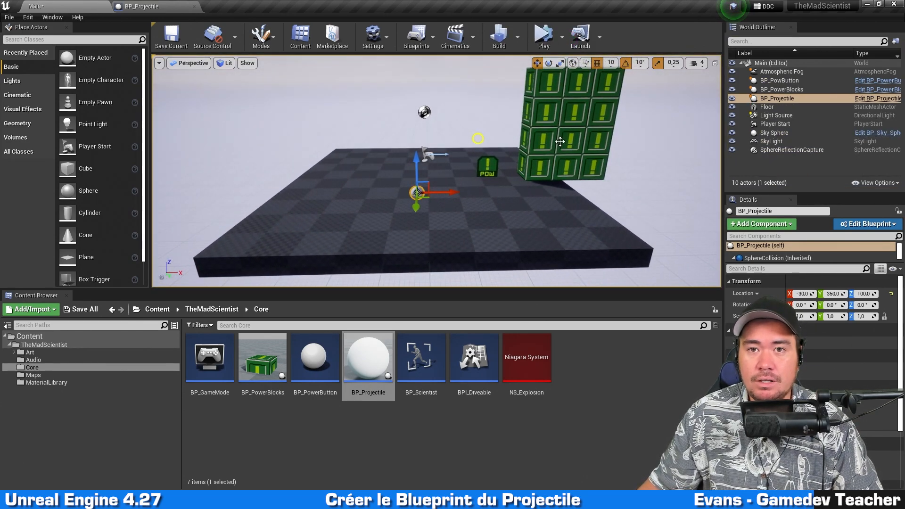
Set Initial Life Span to 1.5 in the class defaults of BP_Projectile and save the Blueprint
{"action": "left_click", "coordinate": [142, 6]}
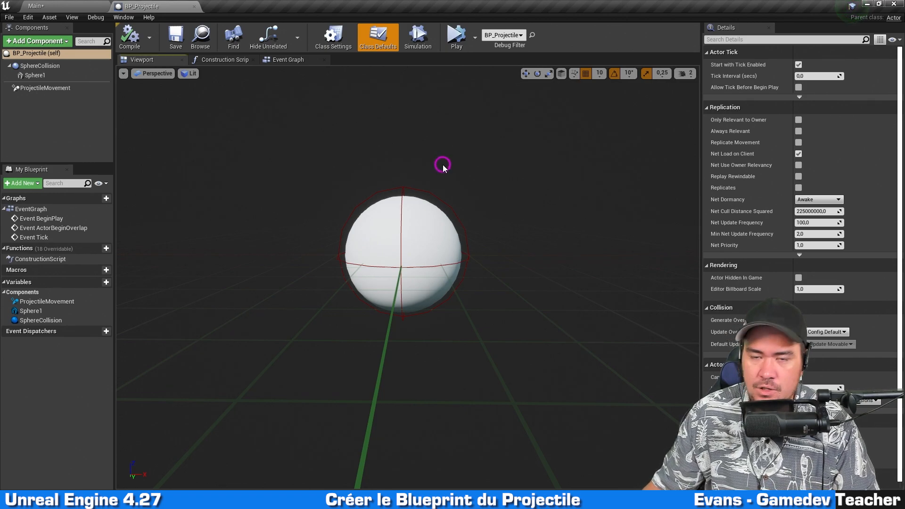
{"action": "left_click", "coordinate": [821, 40]}
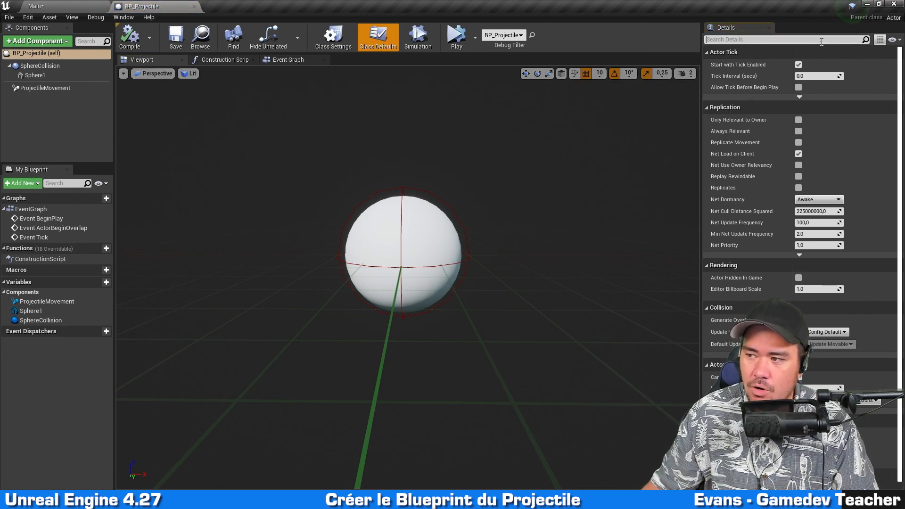
{"action": "type", "text": "life"}
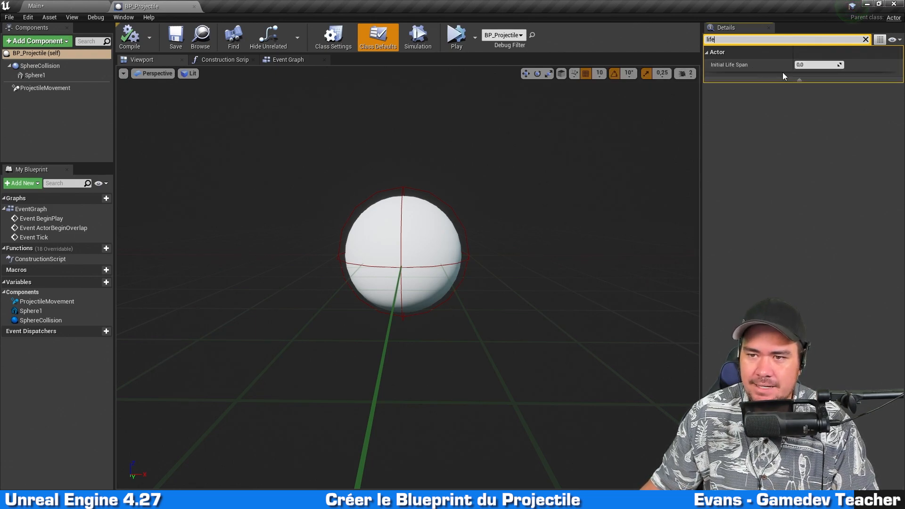
{"action": "left_click", "coordinate": [817, 65]}
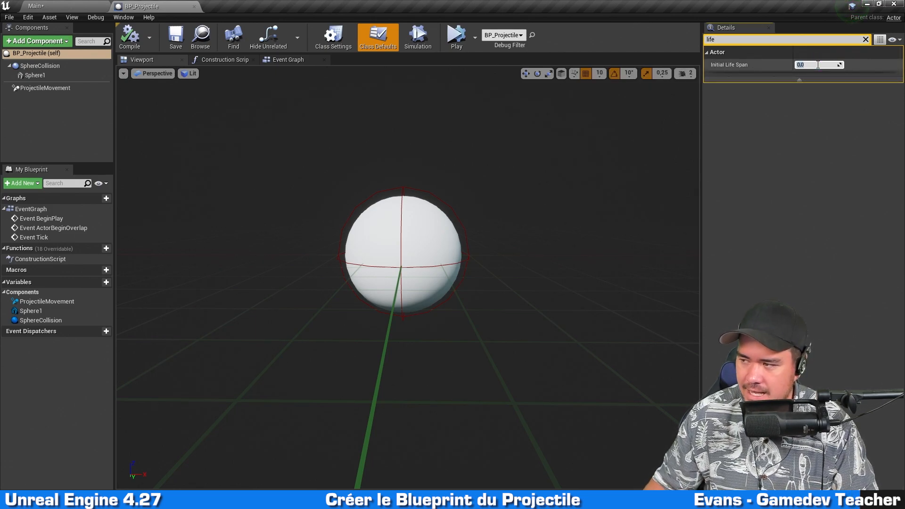
{"action": "type", "text": "1.5"}
{"action": "key", "text": "Return"}
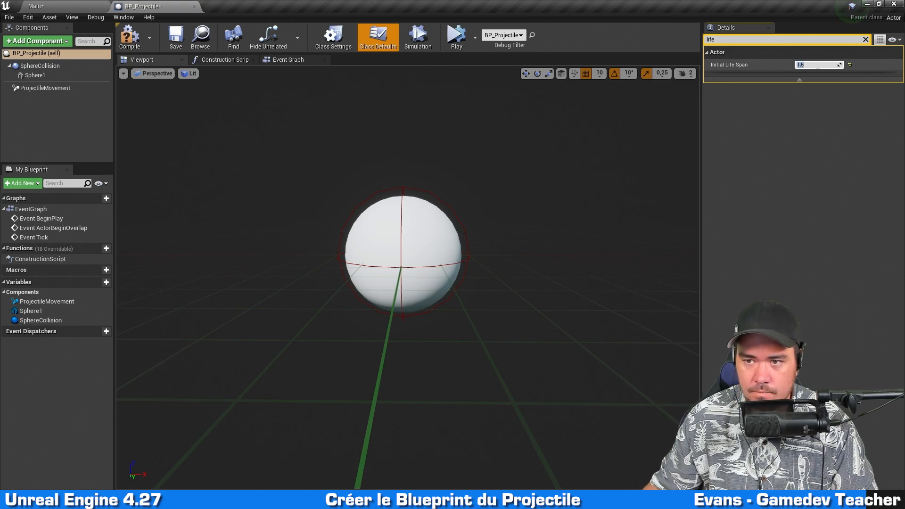
{"action": "left_click", "coordinate": [173, 45]}
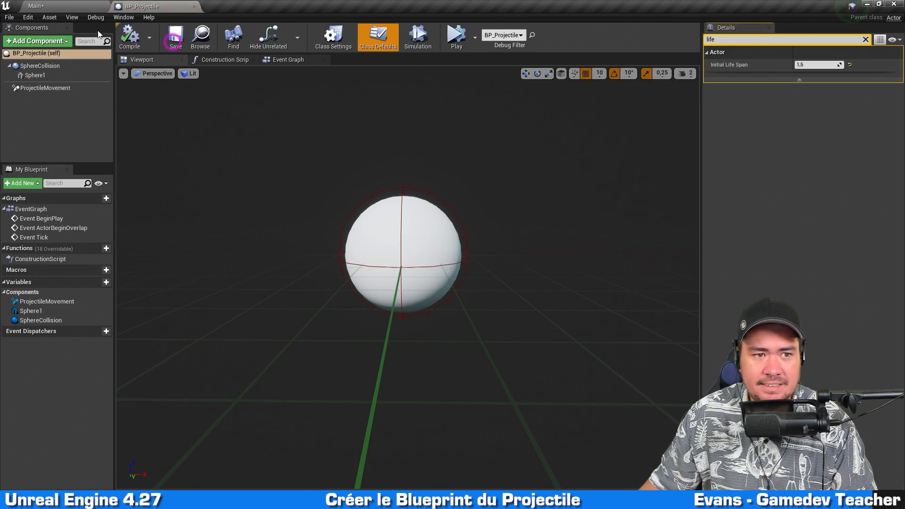
Simulate the Main level to check the projectile's life span, and return to the BP_Projectile Blueprint
{"action": "left_click", "coordinate": [85, 6]}
{"action": "right_click_drag", "start_coordinate": [412, 122], "coordinate": [450, 123]}
{"action": "left_click", "coordinate": [543, 46]}
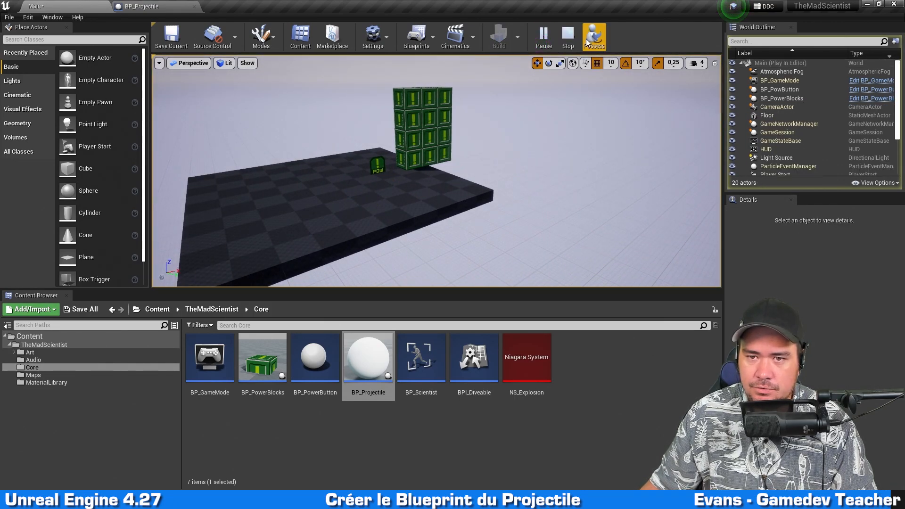
{"action": "left_click", "coordinate": [567, 37]}
{"action": "left_click", "coordinate": [547, 42]}
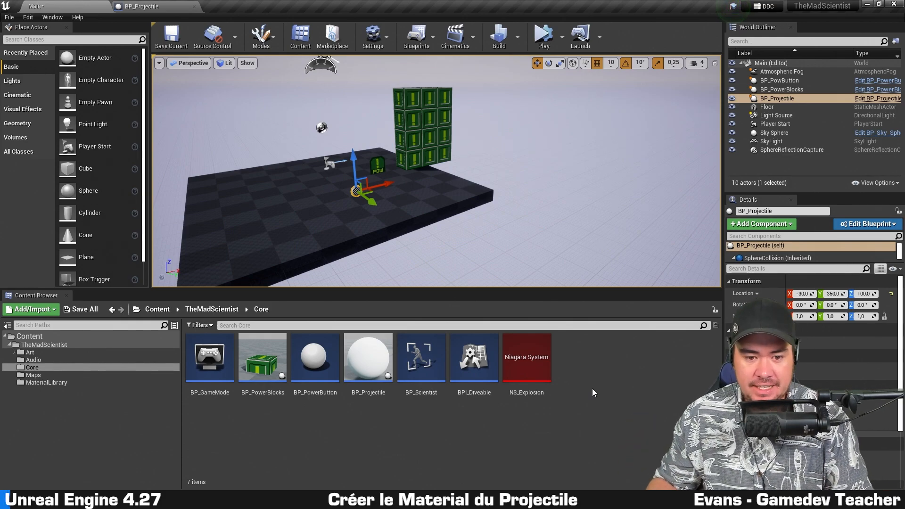
{"action": "left_click", "coordinate": [176, 6]}
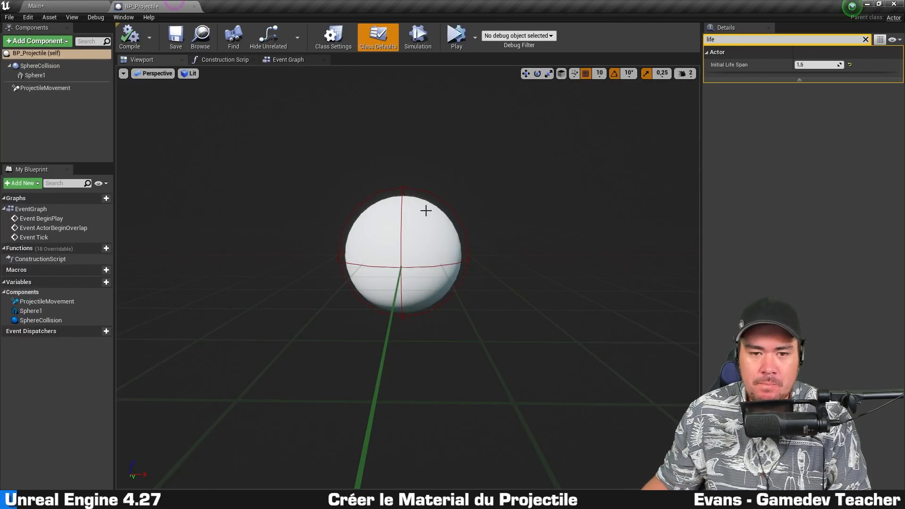
Clear the property filter in BP_Projectile's class defaults and open the T_GB_Palette texture from the Art folder
{"action": "left_click_drag", "start_coordinate": [449, 166], "coordinate": [462, 225], "text": "alt"}
{"action": "left_click", "coordinate": [865, 39]}
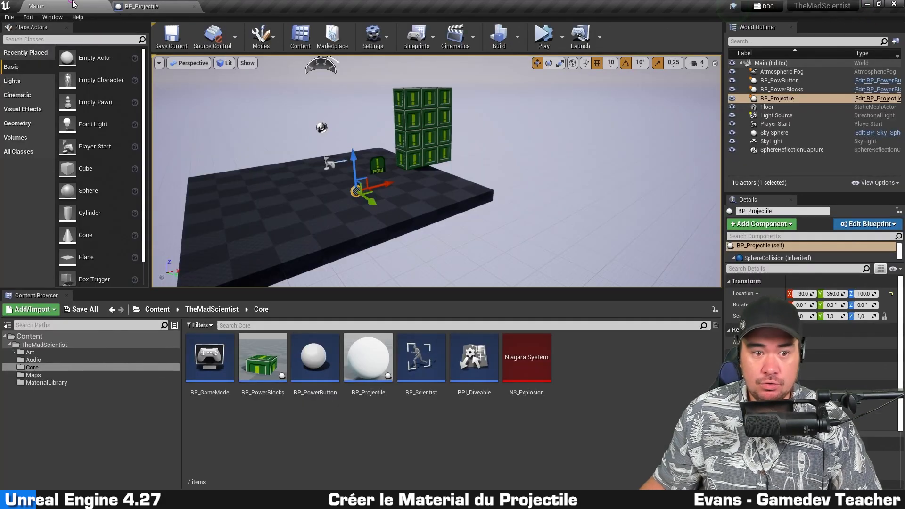
{"action": "left_click", "coordinate": [98, 353]}
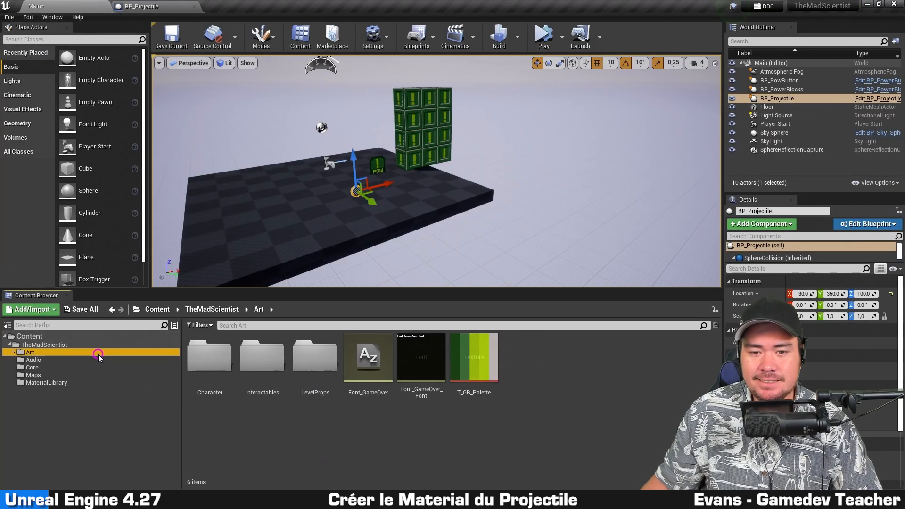
{"action": "double_click", "coordinate": [477, 372]}
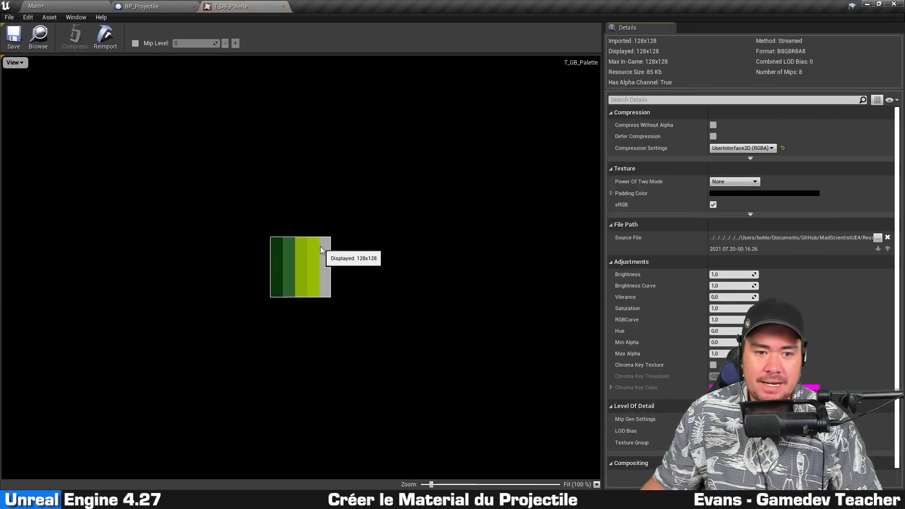
{"action": "scroll", "coordinate": [318, 243], "scroll_direction": "up", "scroll_amount": 10}
{"action": "scroll", "coordinate": [340, 214], "scroll_direction": "up", "scroll_amount": 1}
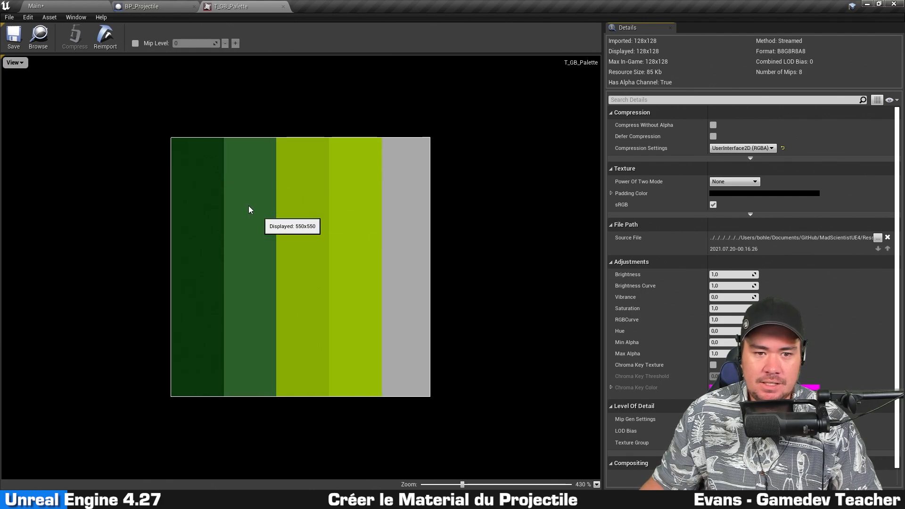
Detach the T_GB_Palette texture editor into a floating window, enlarge it and place it clear of the main editing area
{"action": "left_click_drag", "start_coordinate": [251, 3], "coordinate": [517, 90]}
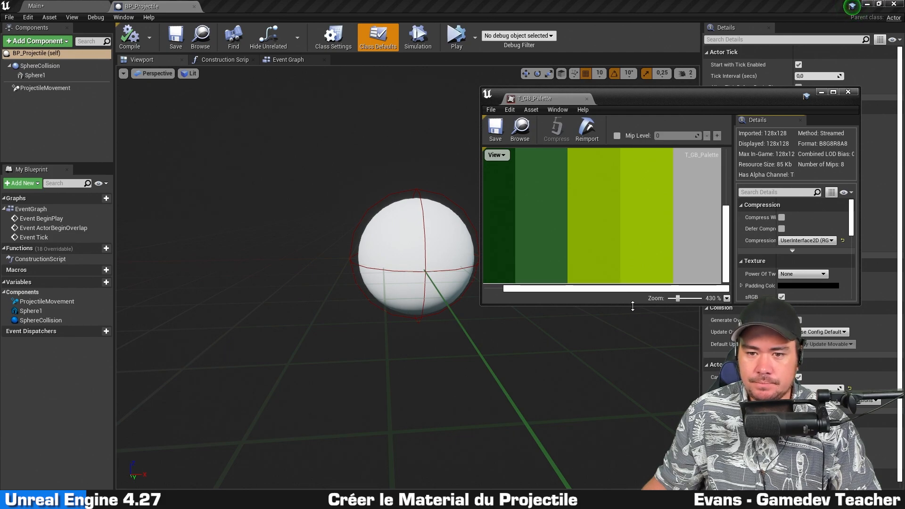
{"action": "left_click_drag", "start_coordinate": [634, 305], "coordinate": [630, 417]}
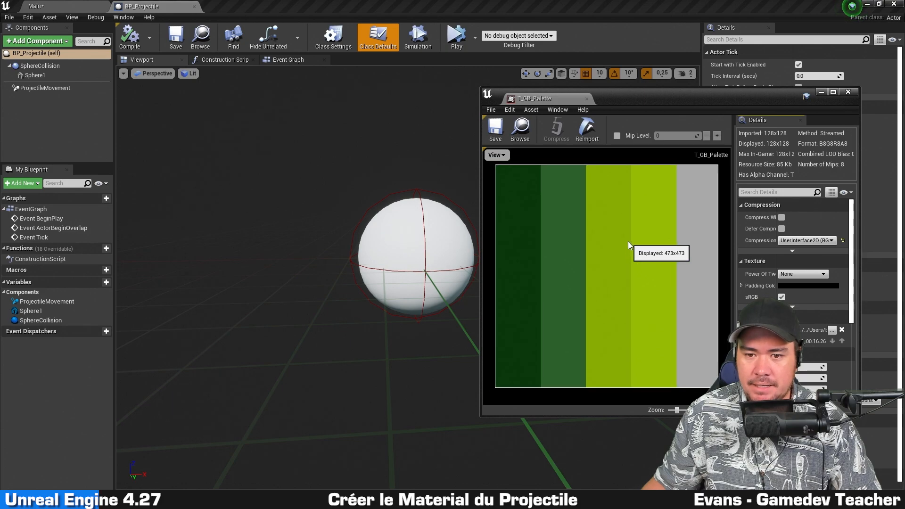
{"action": "left_click_drag", "start_coordinate": [655, 101], "coordinate": [685, 164]}
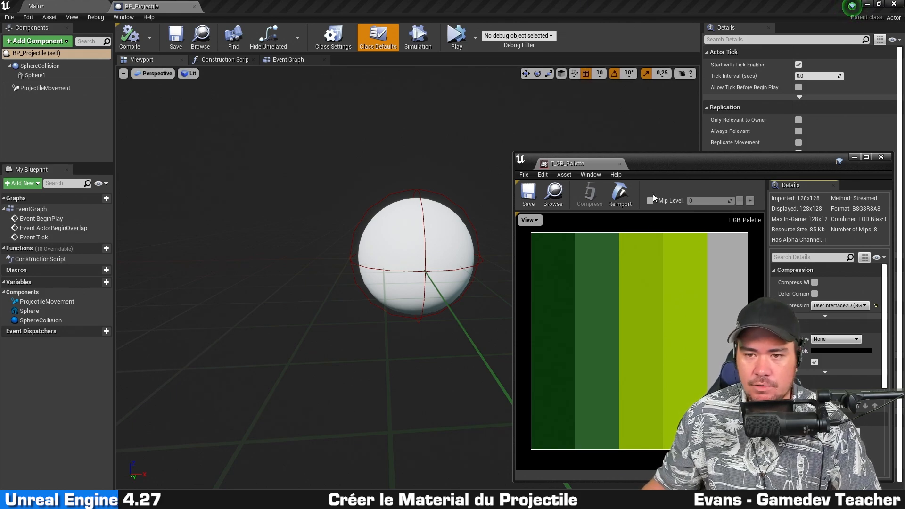
{"action": "left_click_drag", "start_coordinate": [744, 161], "coordinate": [749, 15]}
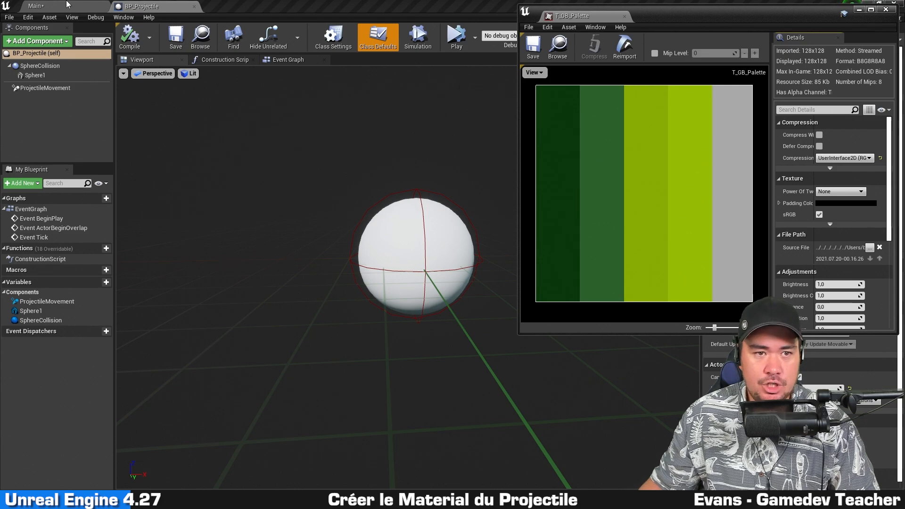
Create a Material Parameter Collection named MPC_Palette in the MaterialLibrary folder and open it
{"action": "left_click", "coordinate": [108, 6]}
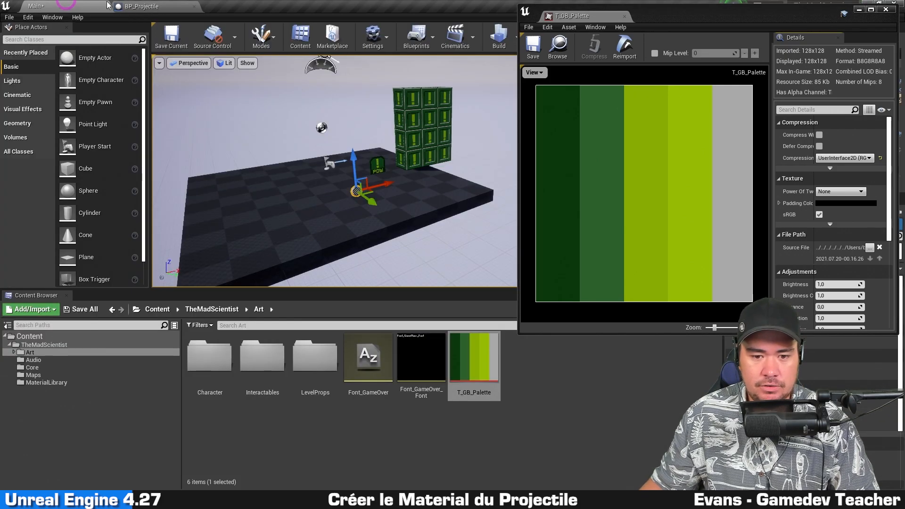
{"action": "left_click", "coordinate": [55, 383]}
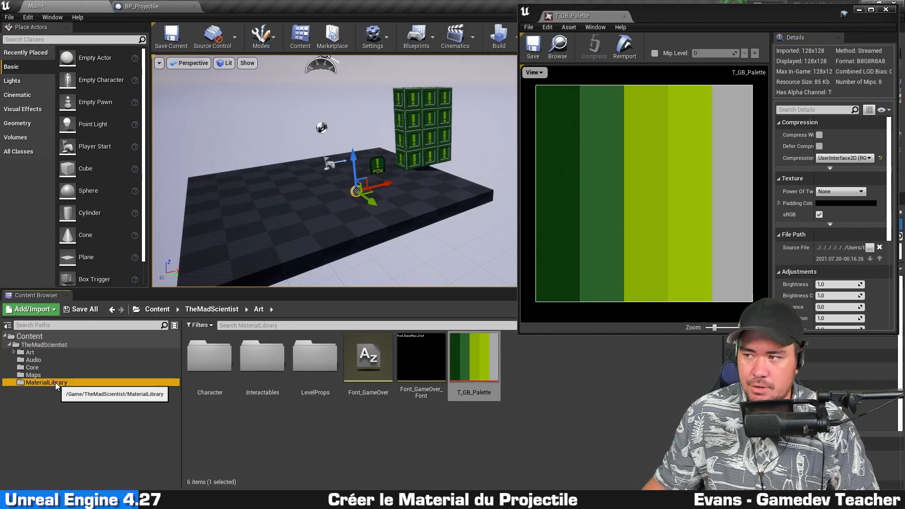
{"action": "right_click", "coordinate": [223, 428]}
{"action": "mouse_move", "coordinate": [318, 361]}
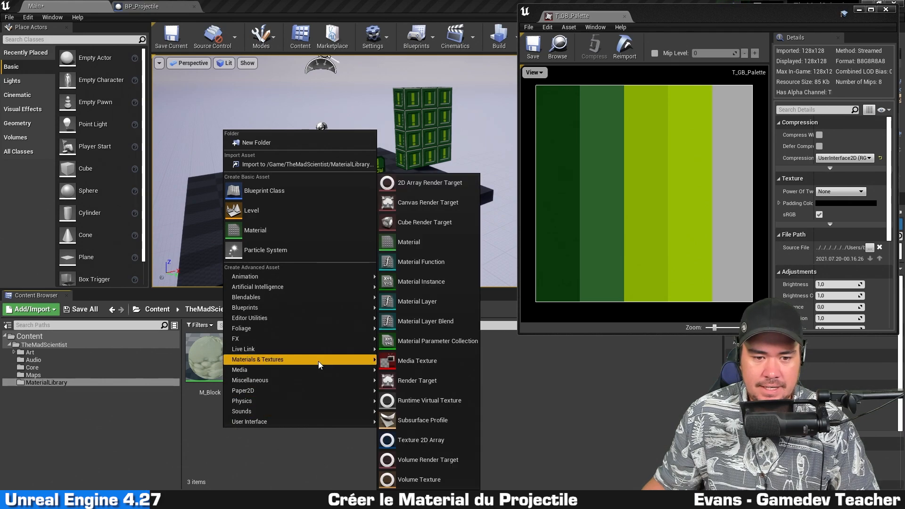
{"action": "left_click", "coordinate": [457, 344]}
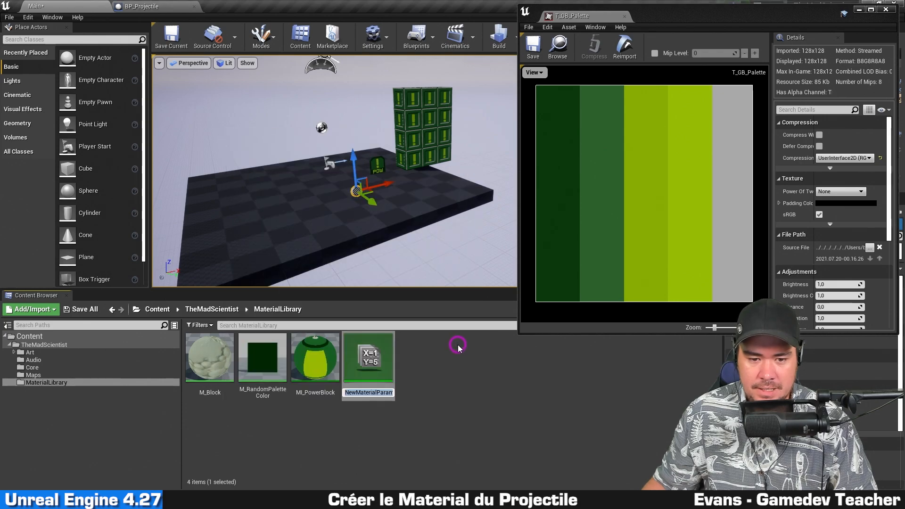
{"action": "type", "text": "MPC_"}
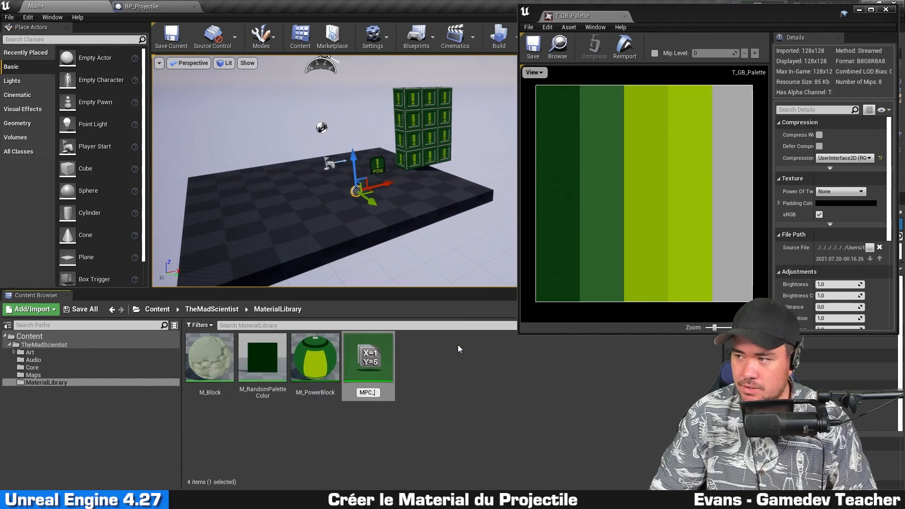
{"action": "type", "text": "P"}
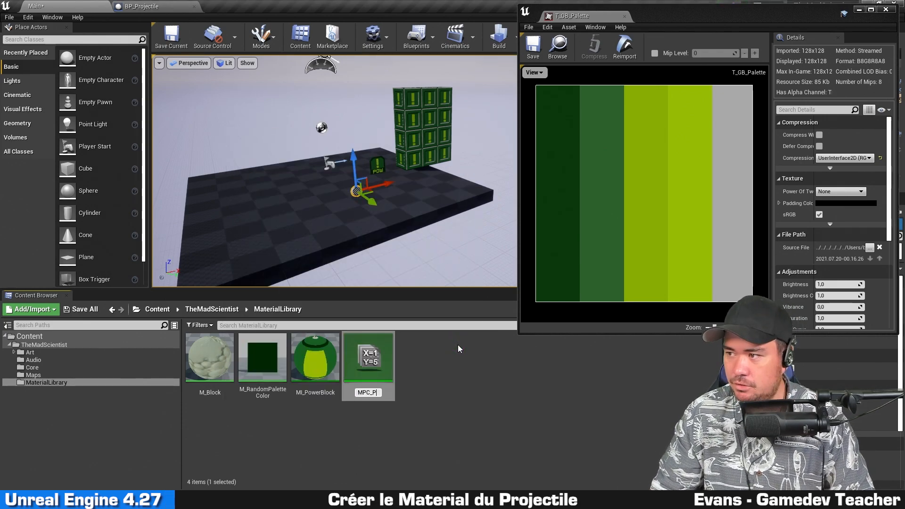
{"action": "type", "text": "alette"}
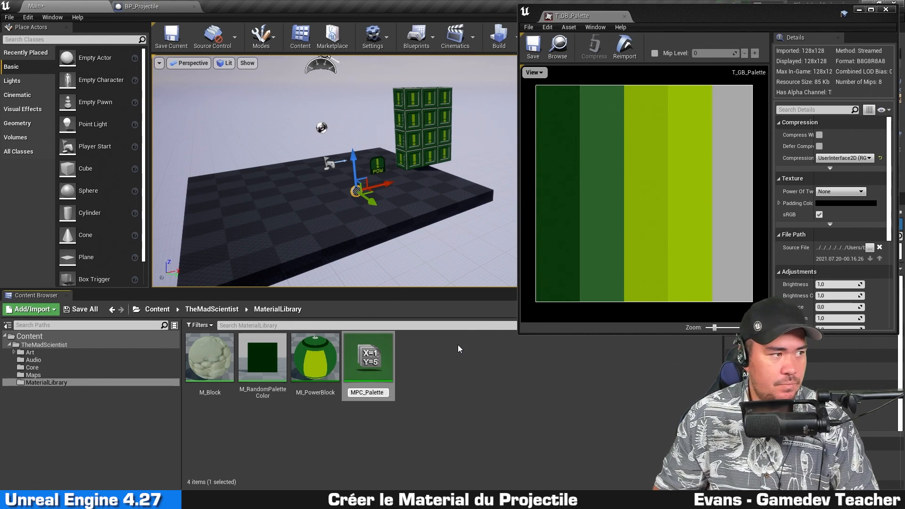
{"action": "key", "text": "Return"}
{"action": "key", "text": "Return"}
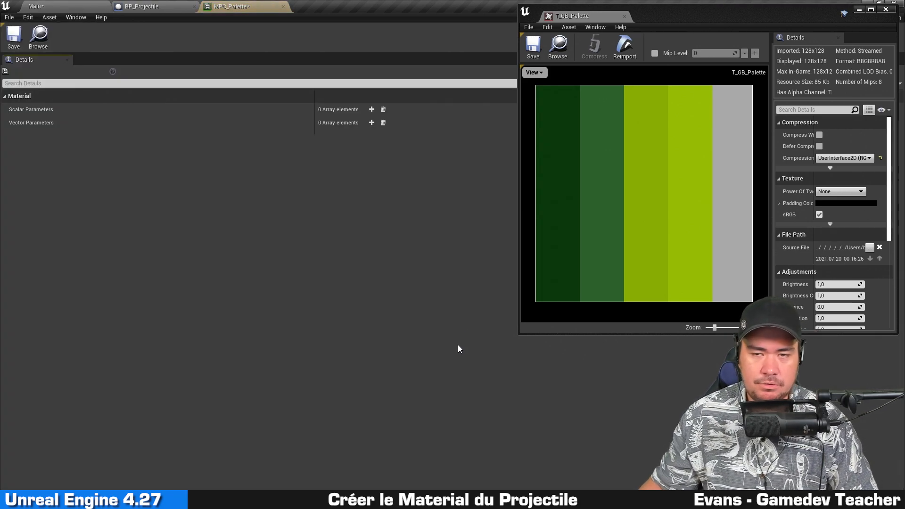
Add five vector parameters to MPC_Palette and expand all of them, keeping the palette texture in view
{"action": "left_click_drag", "start_coordinate": [657, 14], "coordinate": [673, 40]}
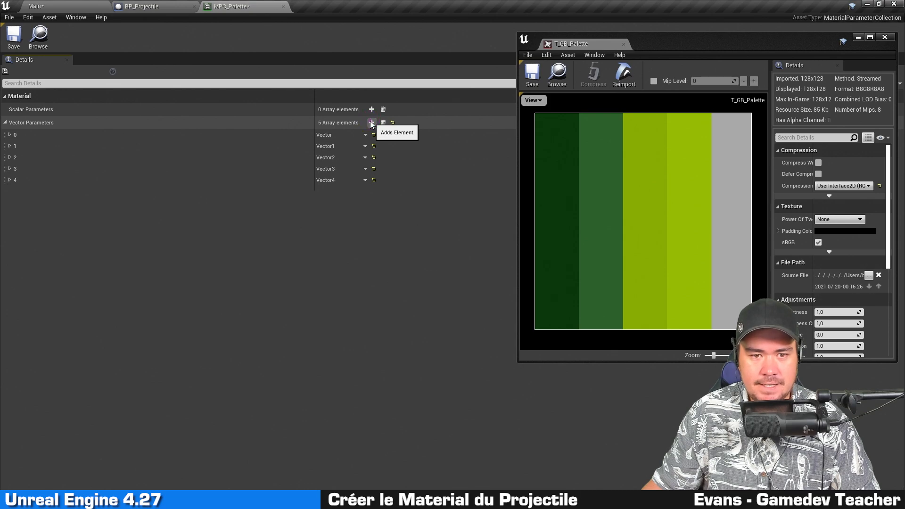
{"action": "left_click", "coordinate": [9, 179]}
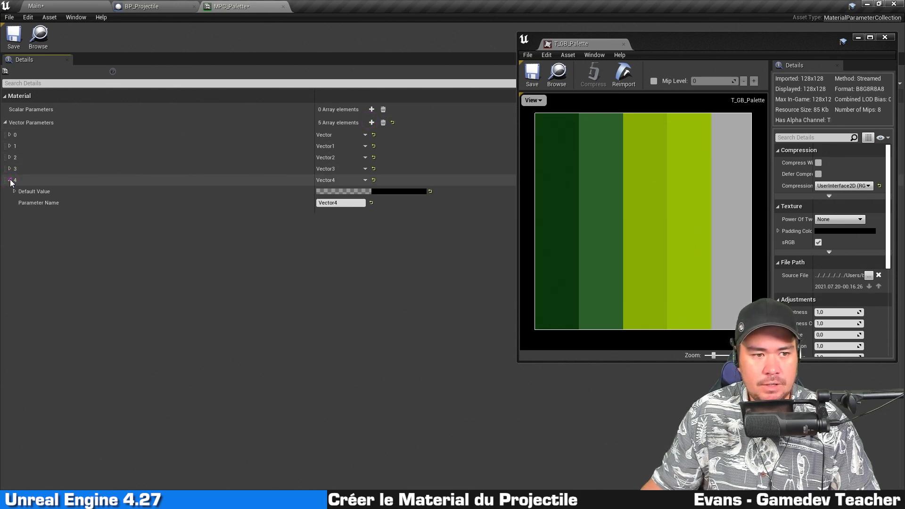
{"action": "left_click", "coordinate": [10, 169]}
{"action": "left_click", "coordinate": [9, 158]}
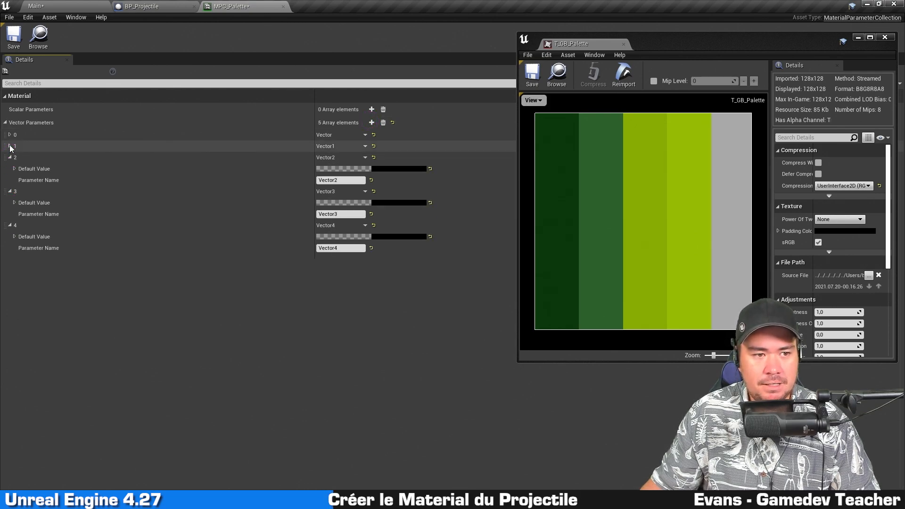
{"action": "left_click", "coordinate": [9, 146]}
{"action": "left_click", "coordinate": [10, 135]}
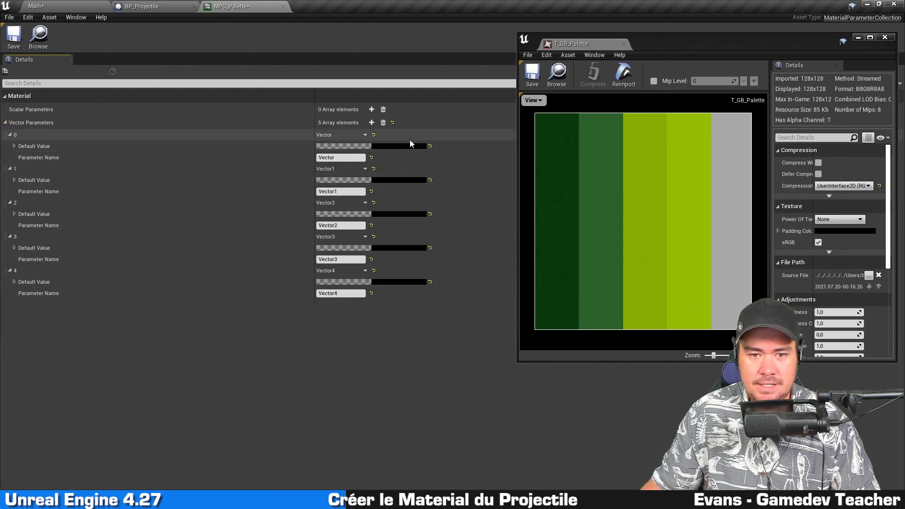
Set the default value of vector parameter 0 to the darkest green sampled from the palette, sRGB 09380AFF
{"action": "left_click", "coordinate": [385, 150]}
{"action": "left_click_drag", "start_coordinate": [545, 211], "coordinate": [460, 237]}
{"action": "left_click", "coordinate": [496, 266]}
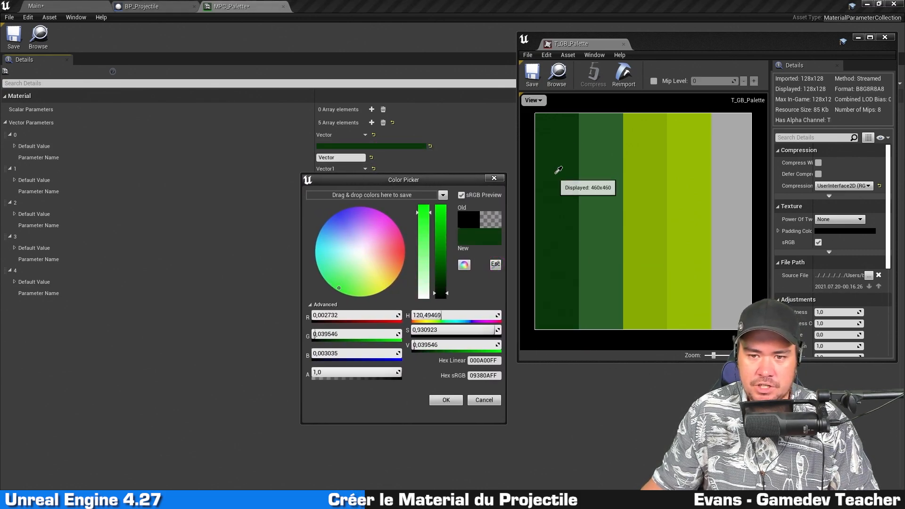
{"action": "left_click", "coordinate": [558, 145]}
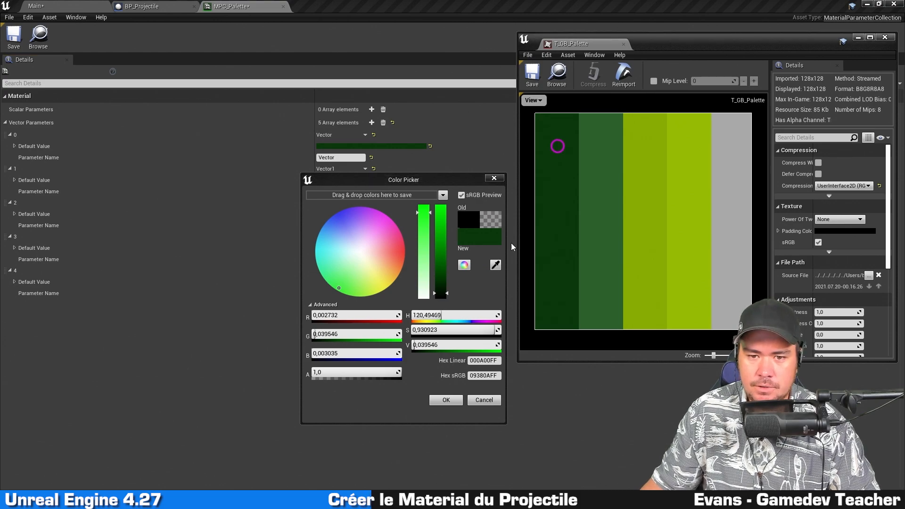
{"action": "left_click", "coordinate": [444, 400]}
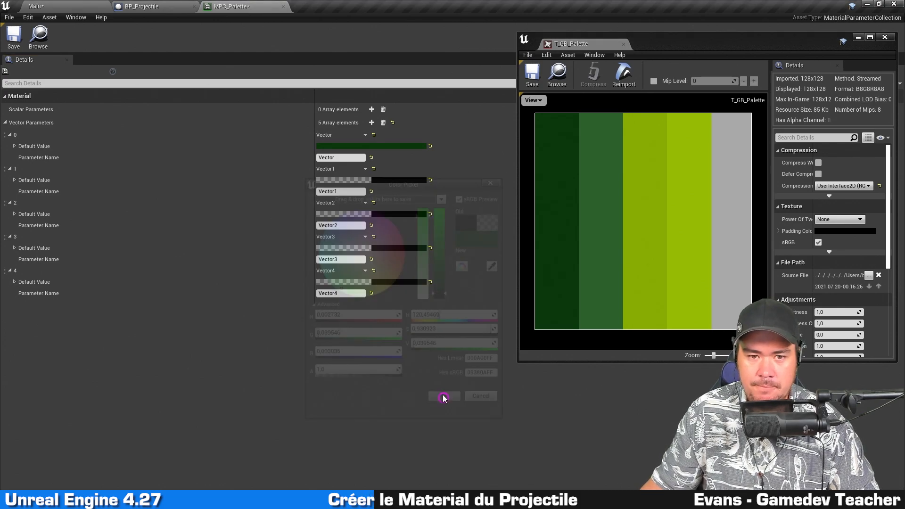
Set the default value of vector parameter 1 to the second green stripe sampled from the palette
{"action": "left_click", "coordinate": [405, 180]}
{"action": "left_click_drag", "start_coordinate": [494, 197], "coordinate": [337, 206]}
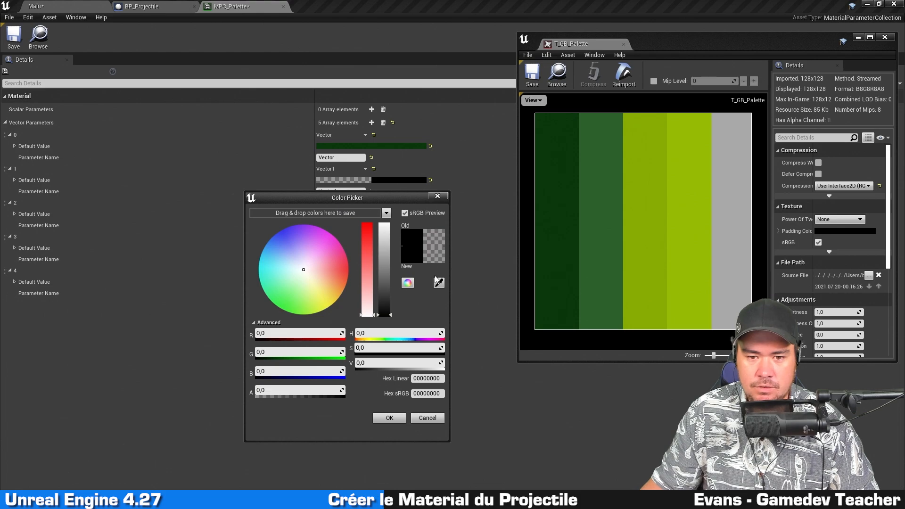
{"action": "left_click", "coordinate": [600, 174]}
{"action": "left_click", "coordinate": [389, 417]}
Set the default value of vector parameter 2 to the palette's third stripe, yellow-green sRGB 87AD00FF
{"action": "left_click", "coordinate": [414, 213]}
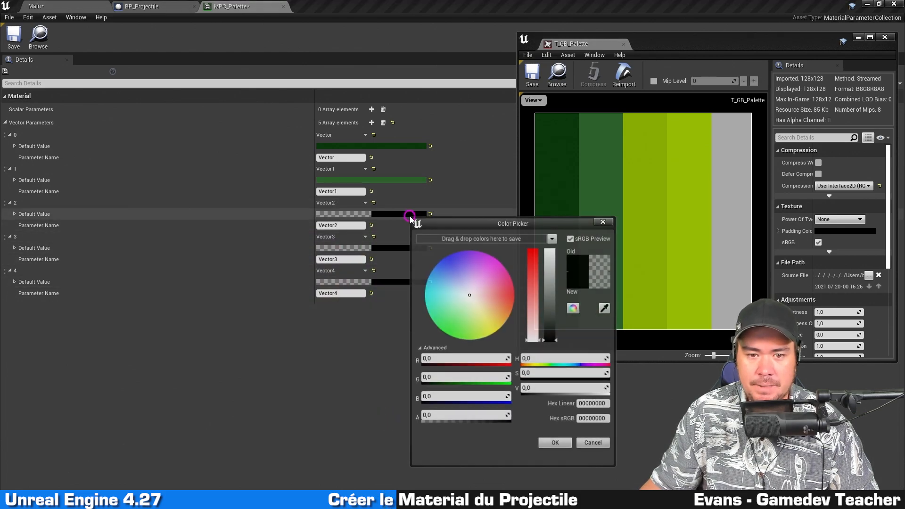
{"action": "left_click", "coordinate": [605, 310]}
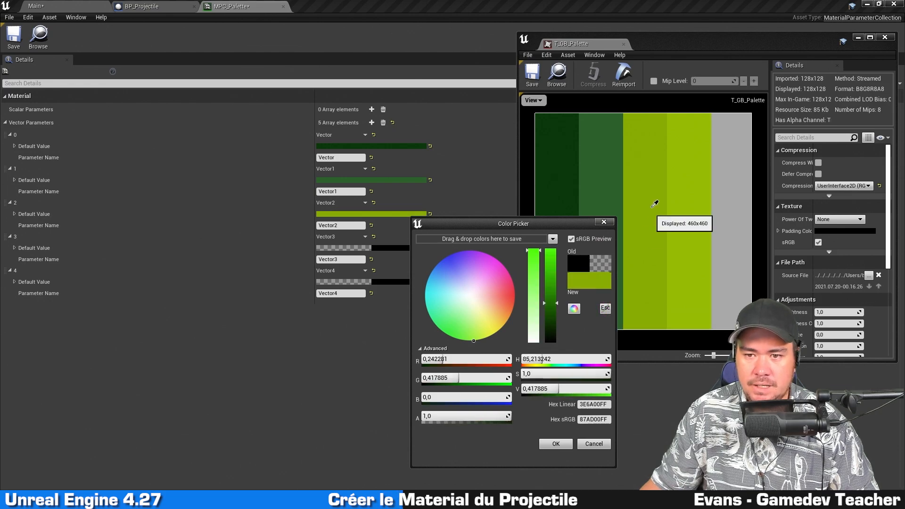
{"action": "left_click", "coordinate": [647, 157]}
{"action": "left_click", "coordinate": [559, 446]}
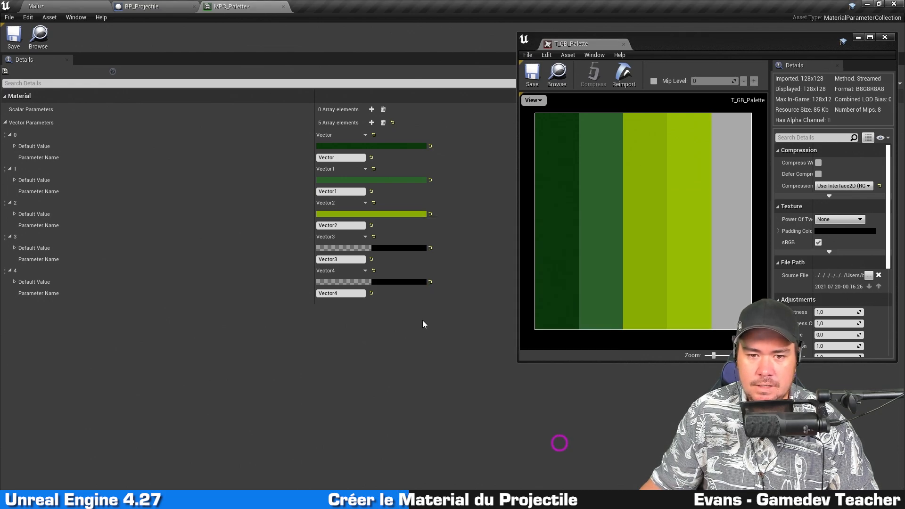
Set the default value of vector parameter 3 to the palette's fourth stripe, bright yellow-green sRGB 97BD00FF
{"action": "left_click", "coordinate": [415, 248]}
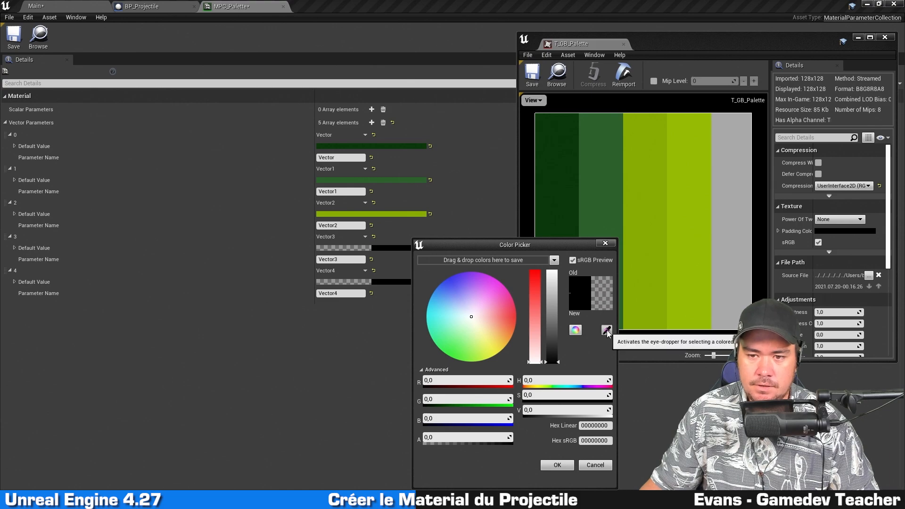
{"action": "left_click", "coordinate": [606, 330]}
{"action": "left_click", "coordinate": [692, 208]}
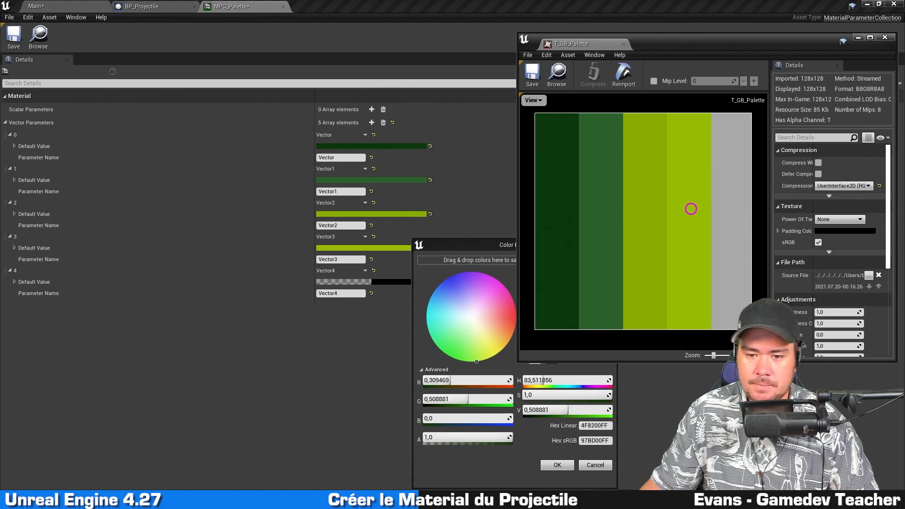
{"action": "left_click", "coordinate": [557, 465]}
Set the default value of vector parameter 4 to the palette's grey, sRGB AAAAAAFF, and close the T_GB_Palette texture
{"action": "left_click", "coordinate": [390, 282]}
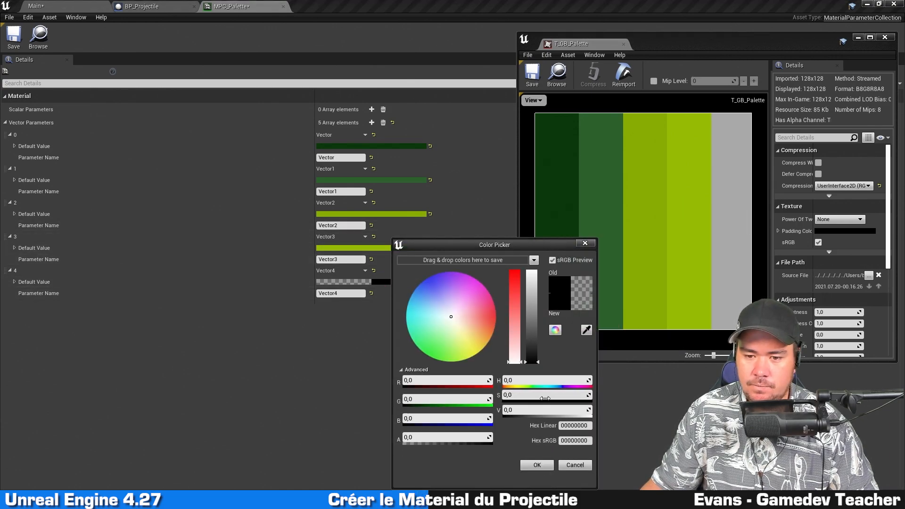
{"action": "left_click", "coordinate": [586, 330]}
{"action": "left_click", "coordinate": [737, 207]}
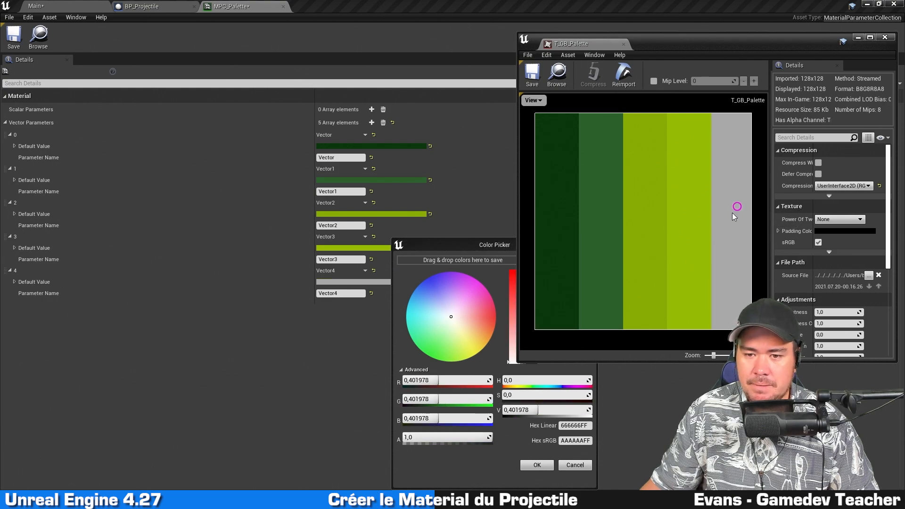
{"action": "left_click", "coordinate": [536, 465]}
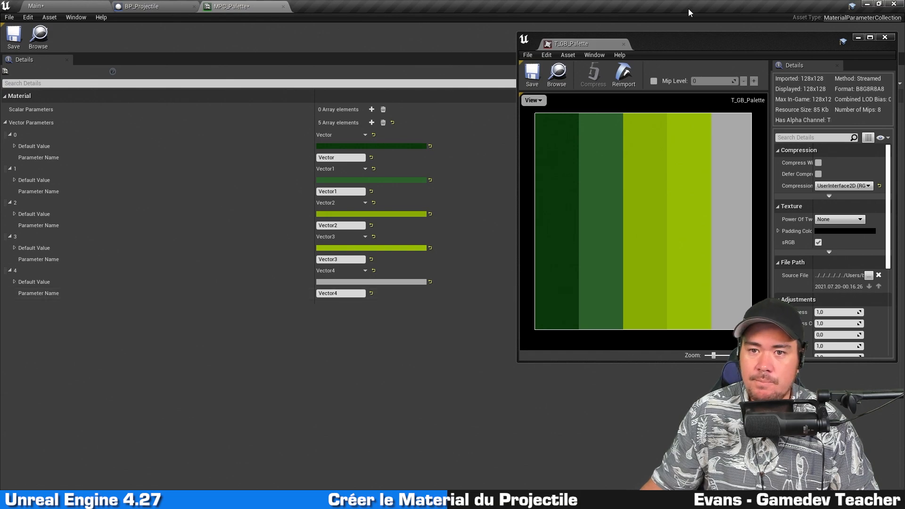
{"action": "left_click", "coordinate": [623, 44]}
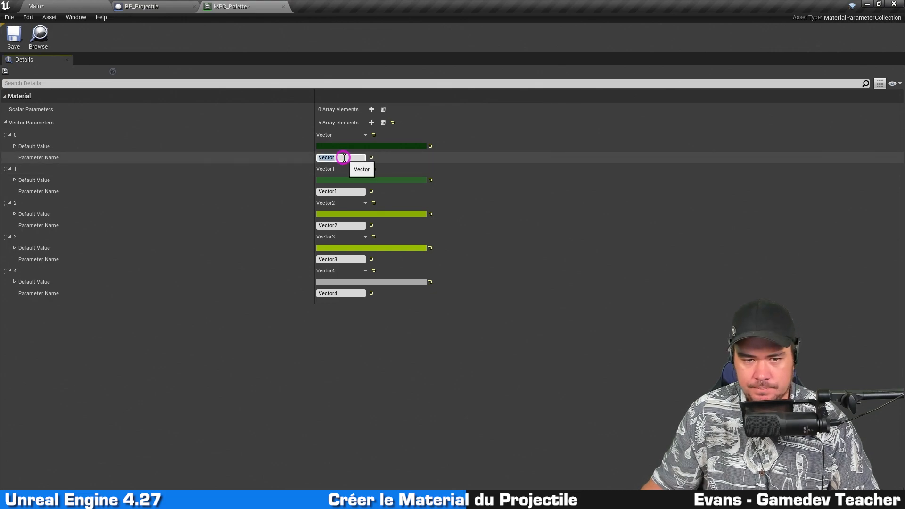
Name vector parameter 1 DarkGreen and vector parameter 0 DarkerGreen in the palette collection
{"action": "left_click", "coordinate": [346, 191]}
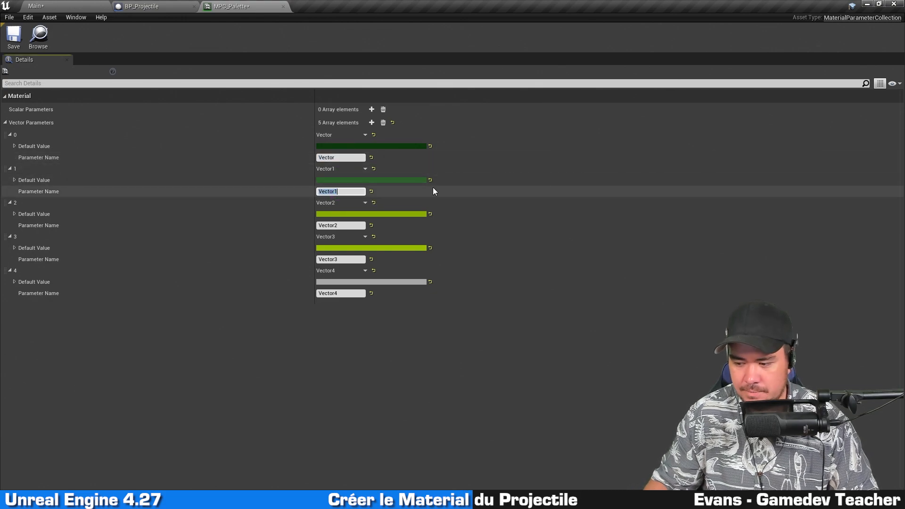
{"action": "type", "text": "DarkGre"}
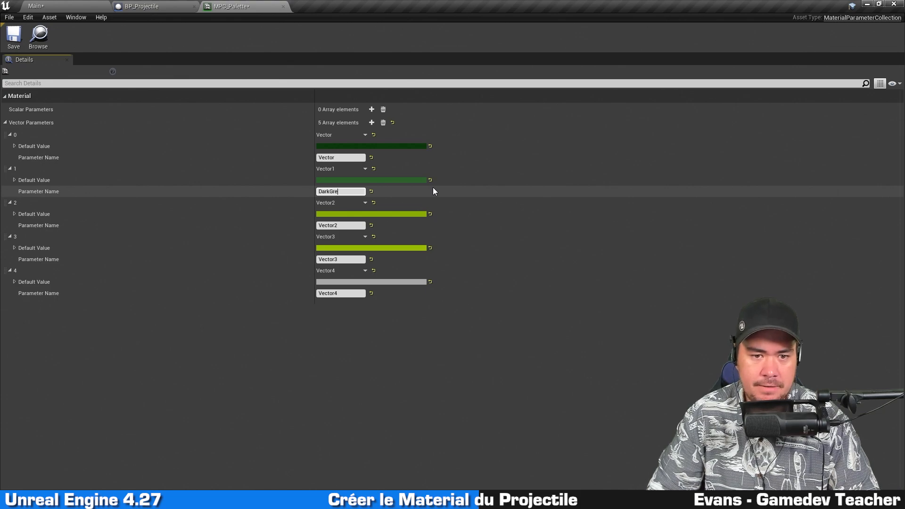
{"action": "type", "text": "en"}
{"action": "key", "text": "Return"}
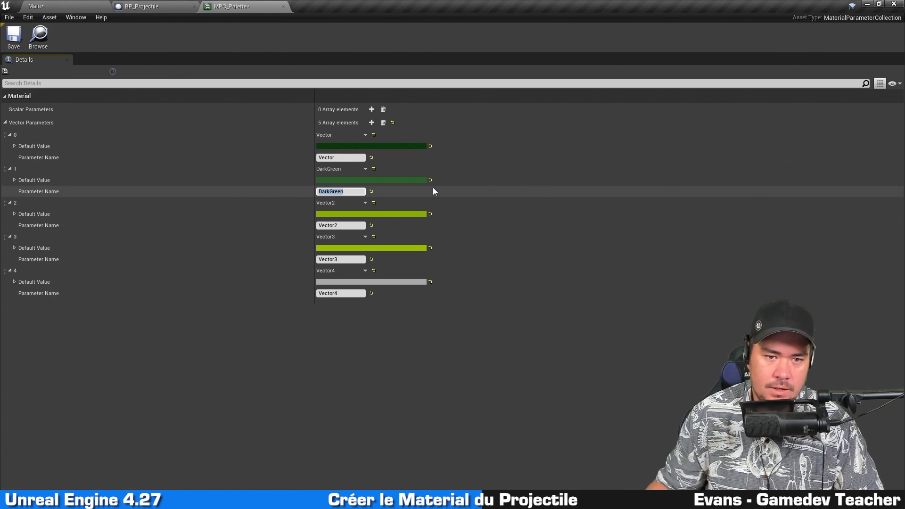
{"action": "left_click", "coordinate": [350, 158]}
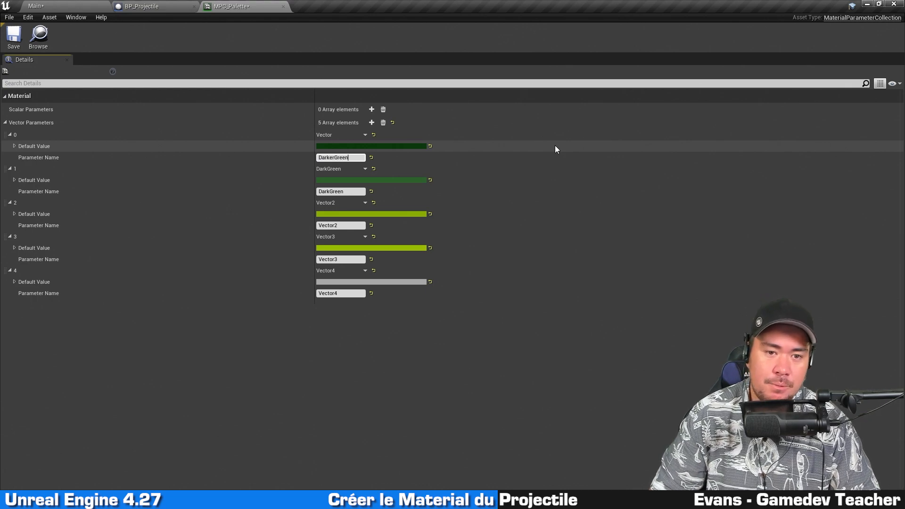
{"action": "type", "text": "DarkerGreen"}
{"action": "key", "text": "Return"}
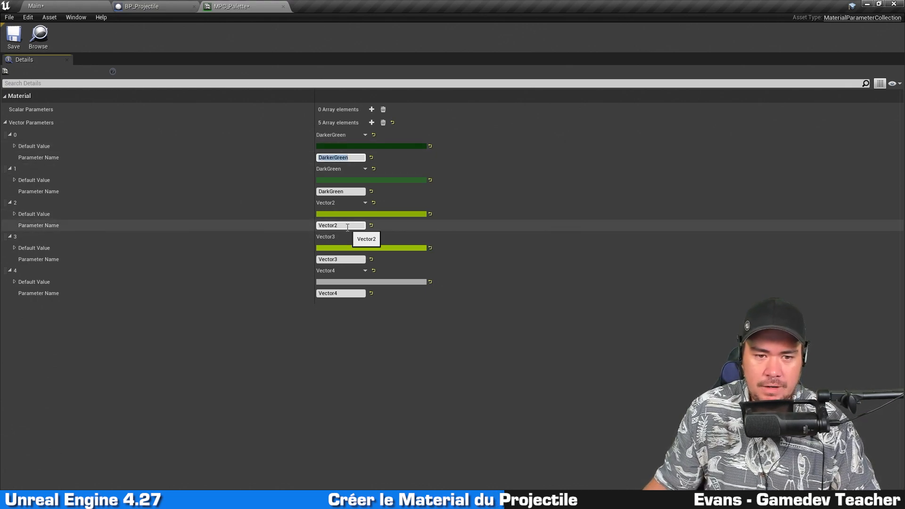
Name vector parameter 2 LightGreen and vector parameter 3 LighterGreen
{"action": "left_click", "coordinate": [348, 226]}
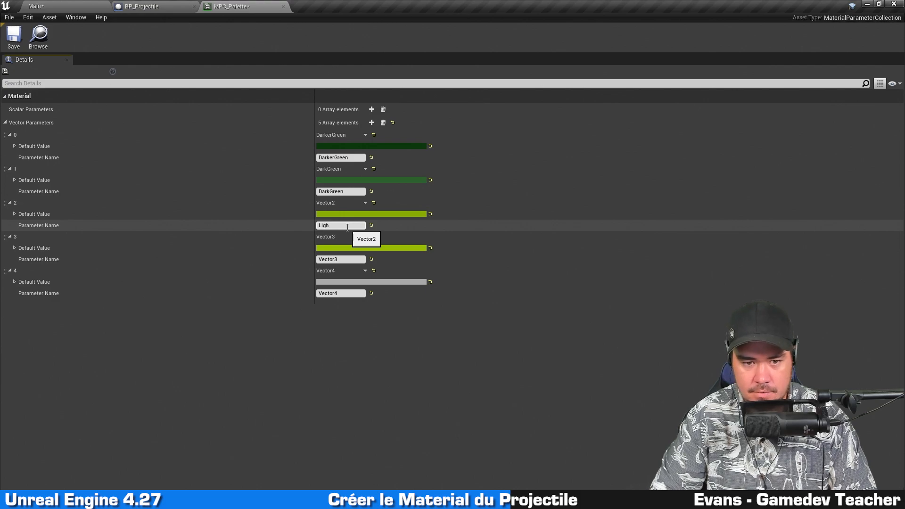
{"action": "type", "text": "LightGreen"}
{"action": "key", "text": "Return"}
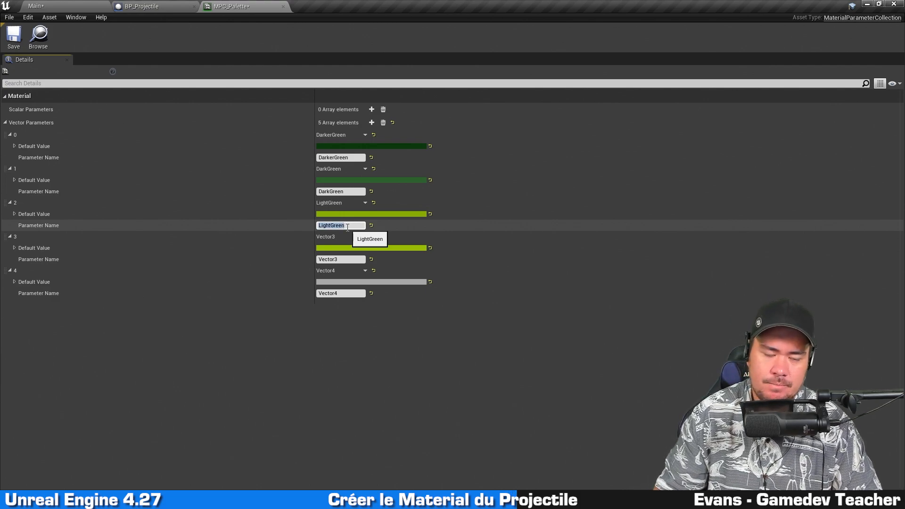
{"action": "left_click", "coordinate": [341, 259]}
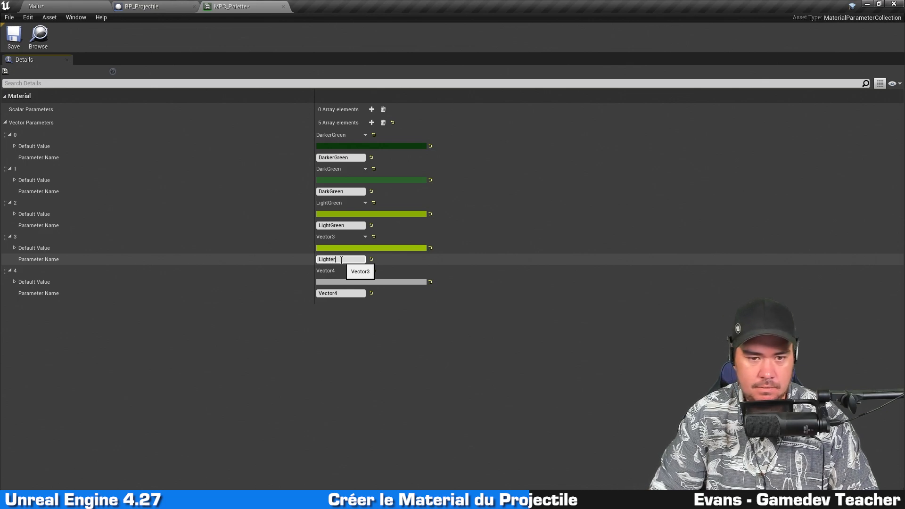
{"action": "type", "text": "LighterGreen"}
{"action": "key", "text": "Return"}
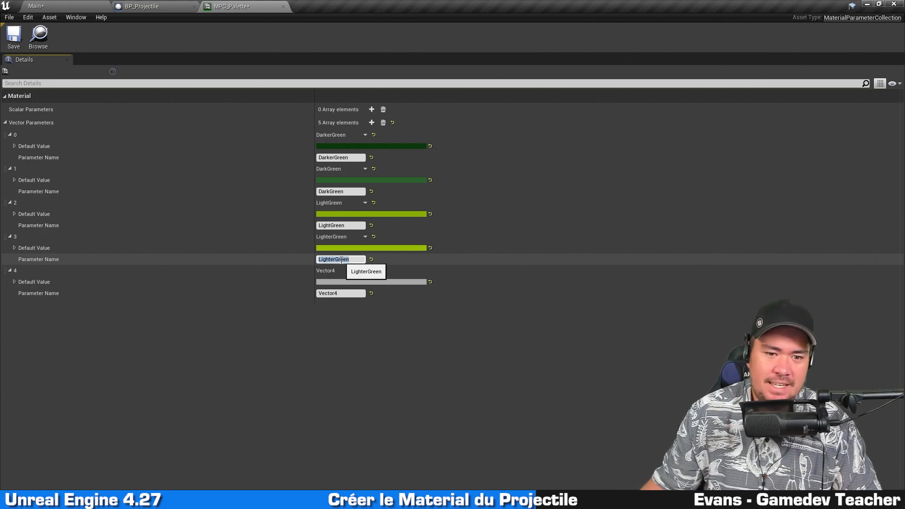
Name vector parameter 4, the grey colour, Grey
{"action": "left_click", "coordinate": [339, 293]}
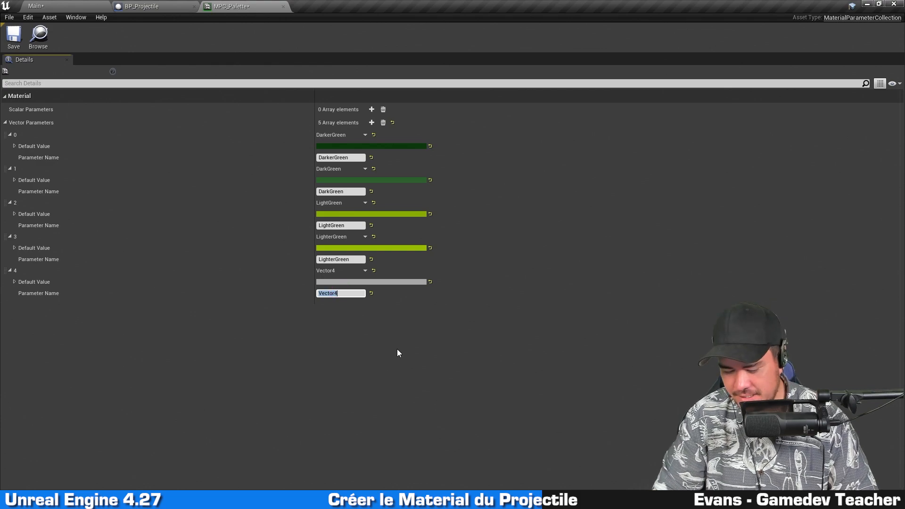
{"action": "type", "text": "Grey"}
{"action": "key", "text": "Return"}
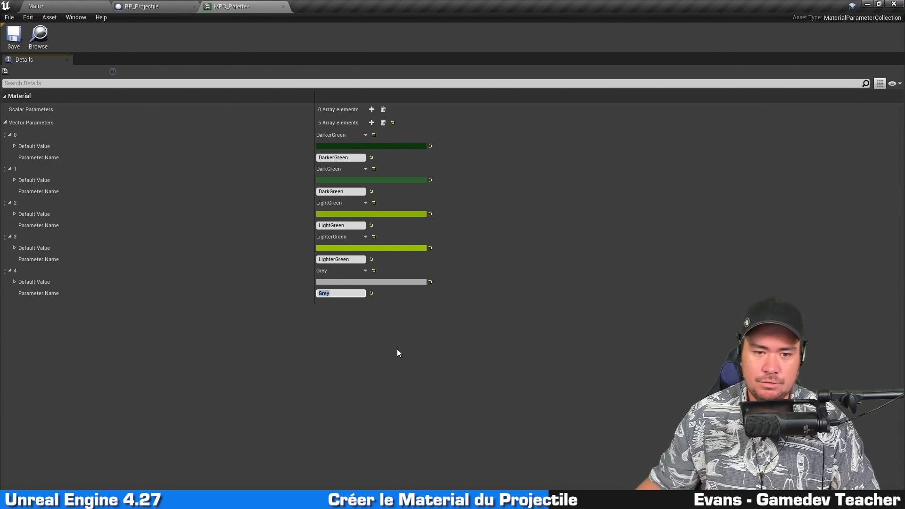
{"action": "left_click", "coordinate": [397, 349]}
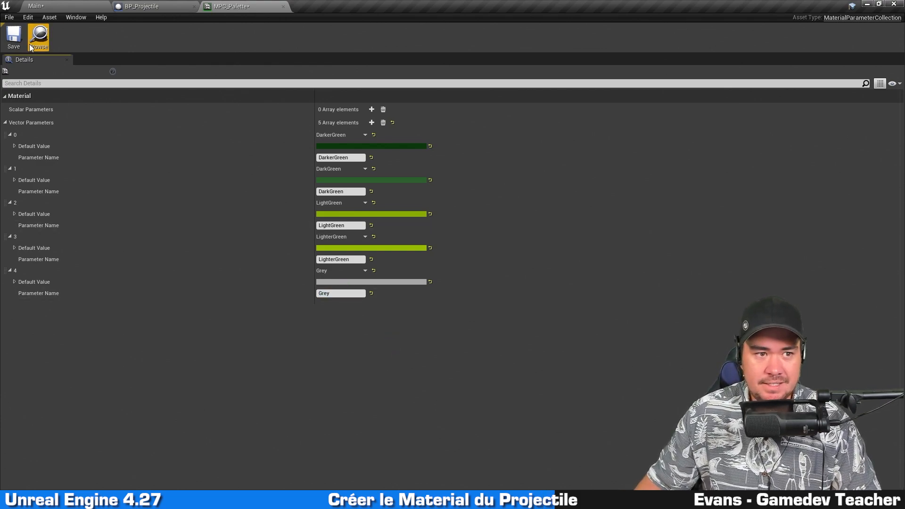
Save the MPC_Palette parameter collection and close its editor
{"action": "left_click", "coordinate": [15, 43]}
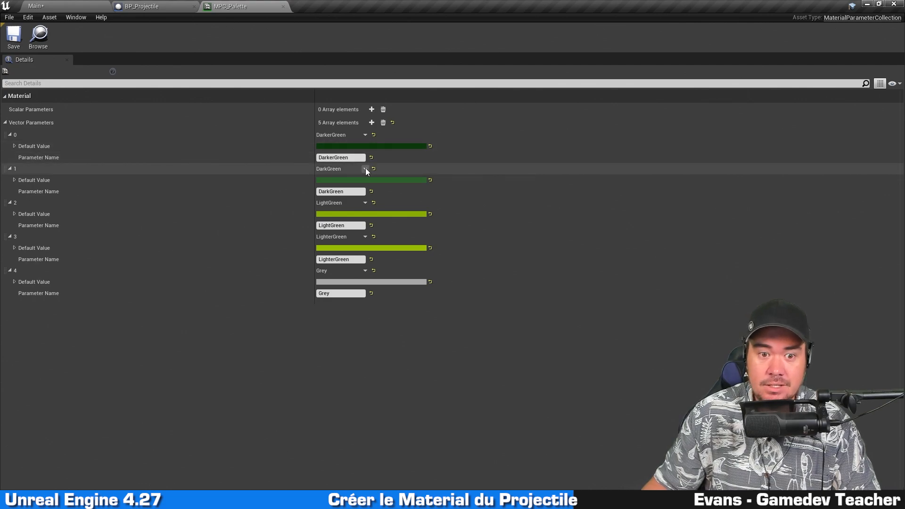
{"action": "left_click", "coordinate": [295, 356]}
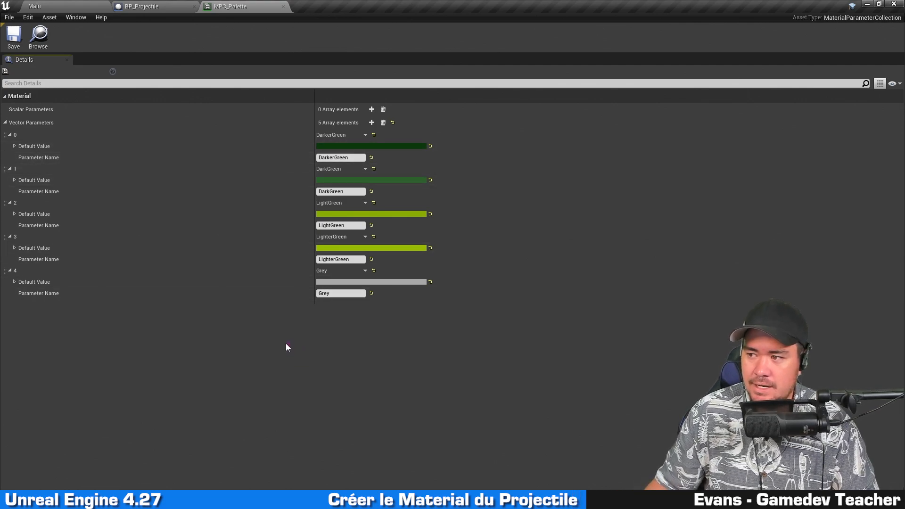
{"action": "left_click", "coordinate": [285, 343]}
{"action": "left_click", "coordinate": [284, 7]}
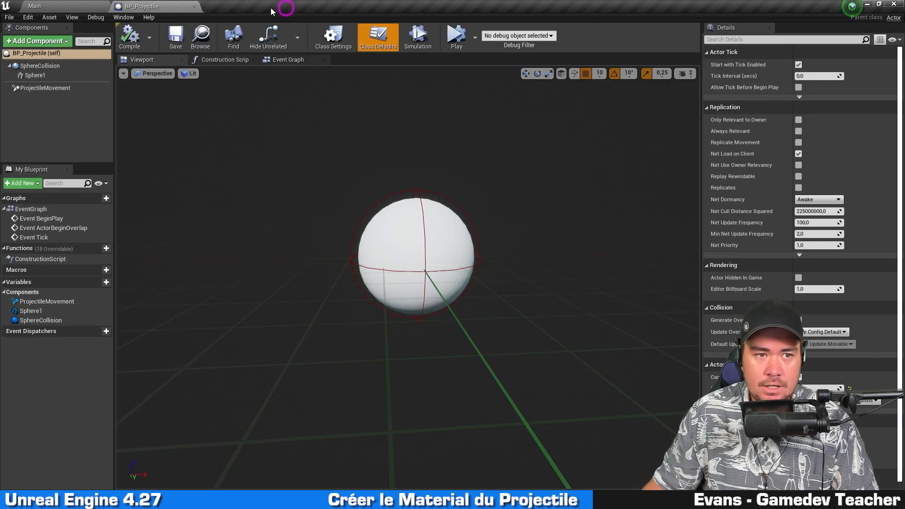
Create a new material named M_LighterGreen in the MaterialLibrary folder and open it for editing
{"action": "left_click", "coordinate": [80, 7]}
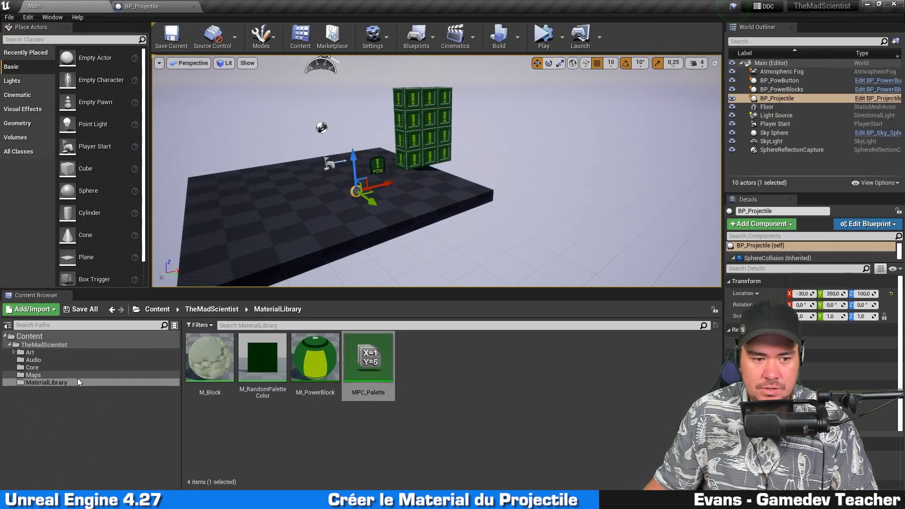
{"action": "left_click", "coordinate": [452, 370]}
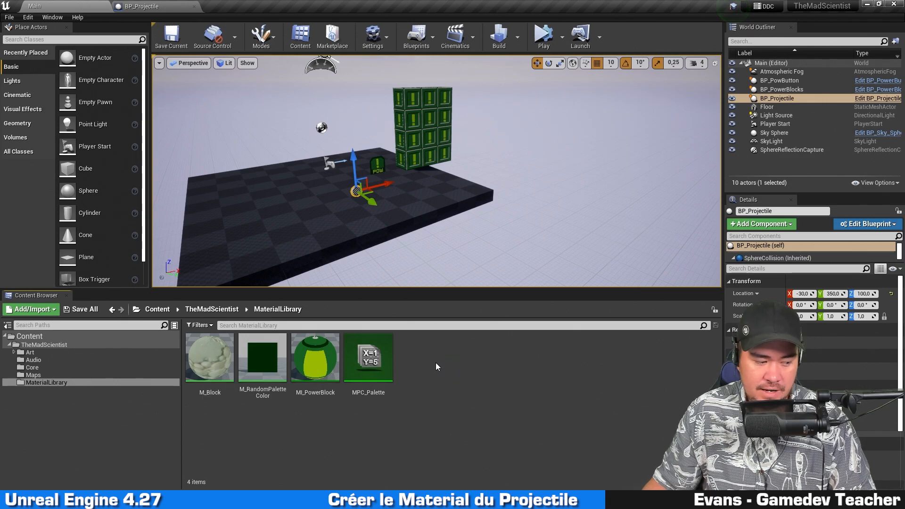
{"action": "right_click", "coordinate": [435, 363]}
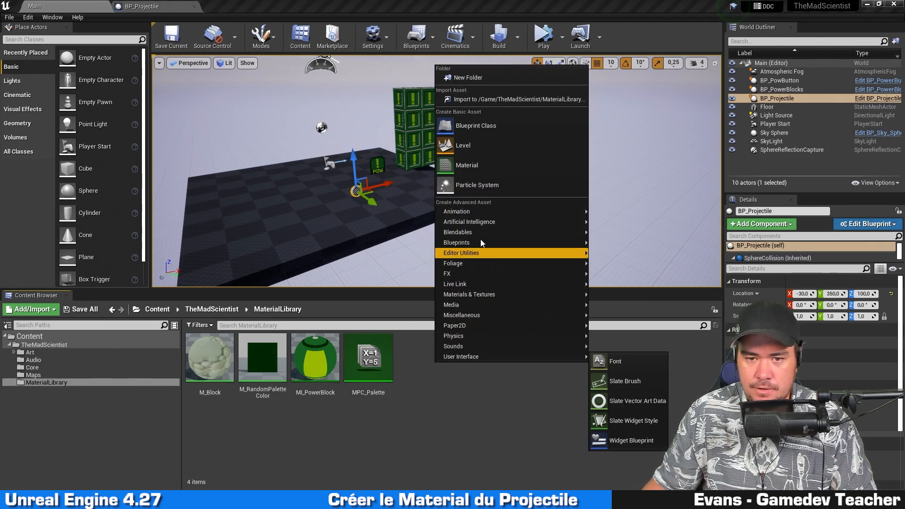
{"action": "left_click", "coordinate": [491, 166]}
{"action": "type", "text": "M_"}
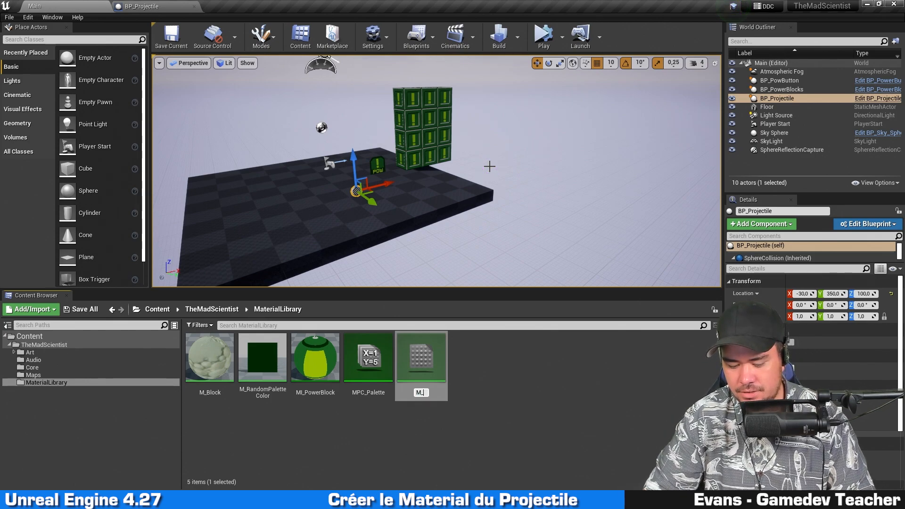
{"action": "type", "text": "LighterG"}
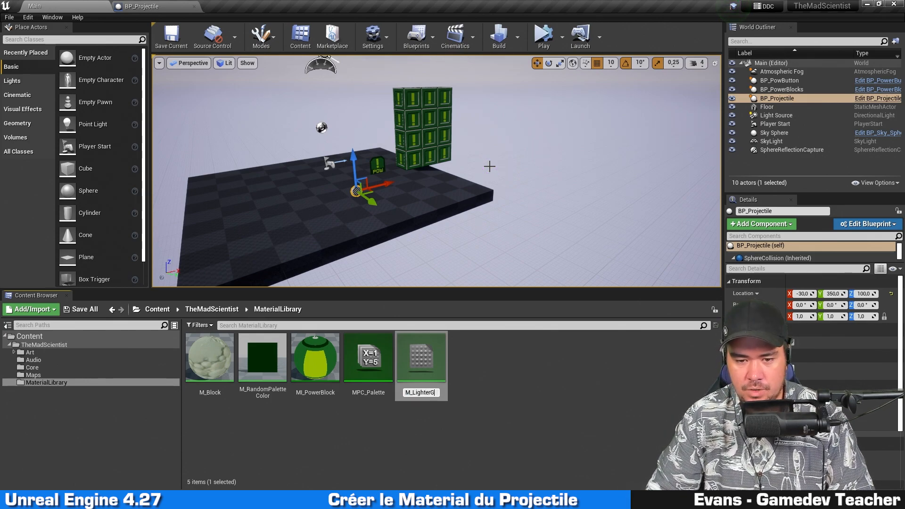
{"action": "type", "text": "reen"}
{"action": "key", "text": "Return"}
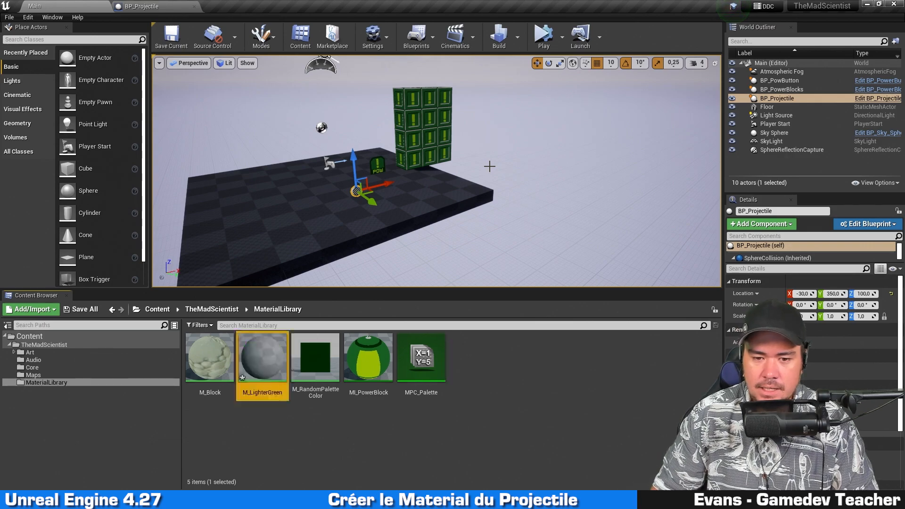
{"action": "key", "text": "Return"}
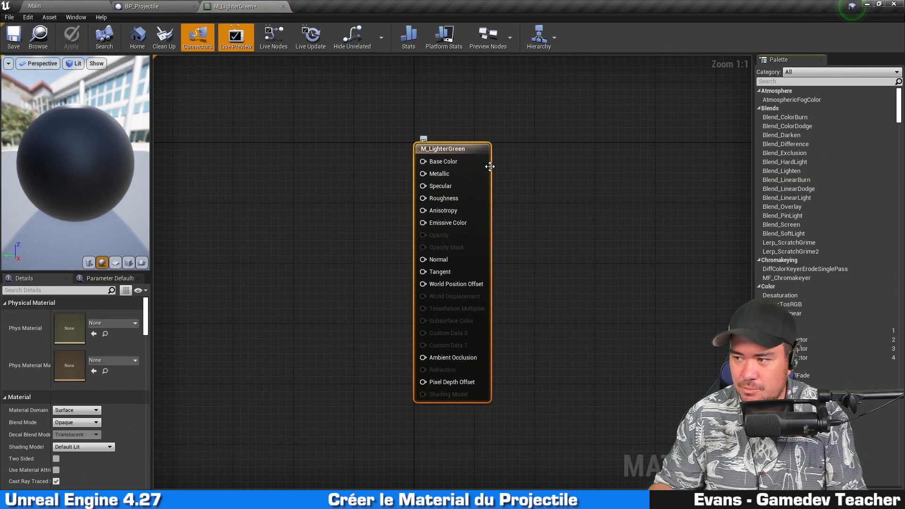
Set the shading model of the M_LighterGreen material to Unlit
{"action": "left_click", "coordinate": [279, 182]}
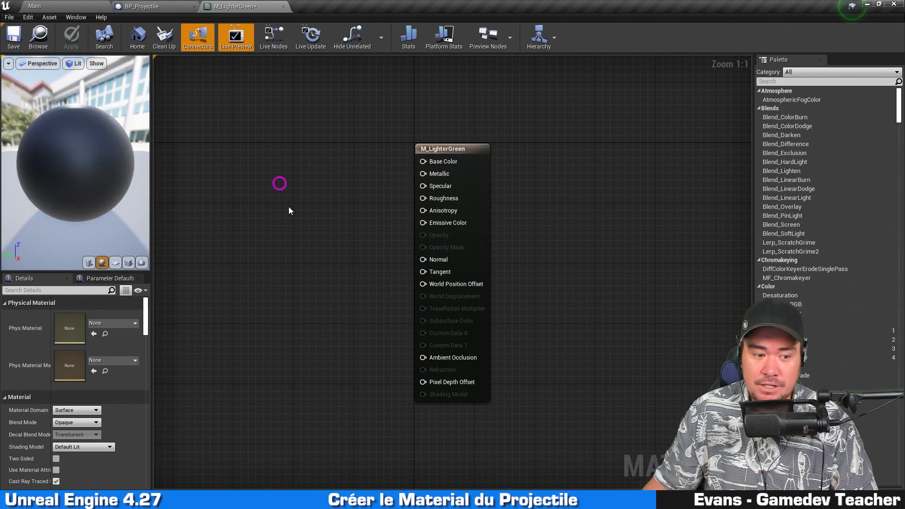
{"action": "right_click_drag", "start_coordinate": [289, 208], "coordinate": [427, 178]}
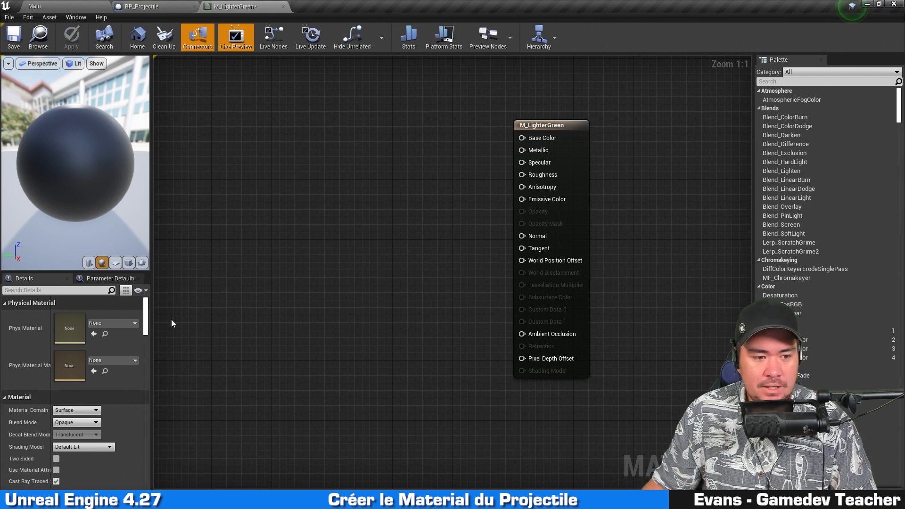
{"action": "scroll", "coordinate": [27, 411], "scroll_direction": "down", "scroll_amount": 2}
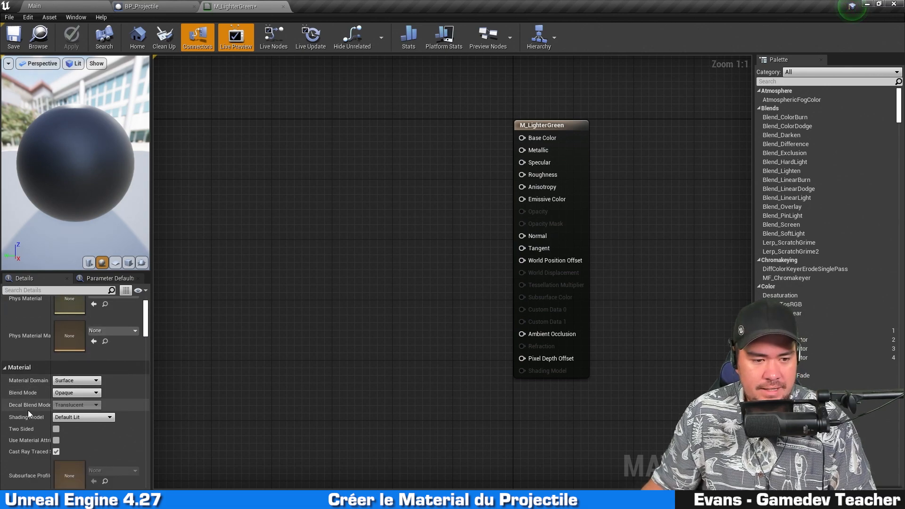
{"action": "scroll", "coordinate": [27, 410], "scroll_direction": "down", "scroll_amount": 3}
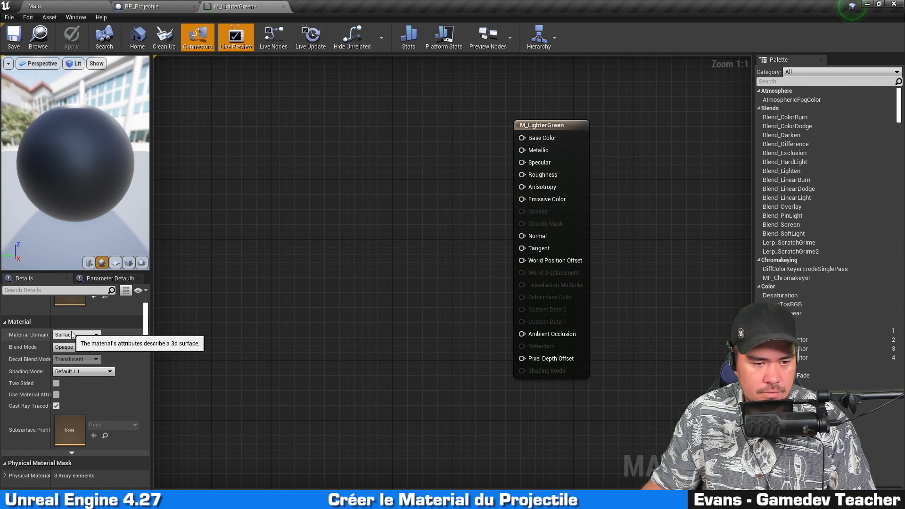
{"action": "left_click", "coordinate": [104, 373]}
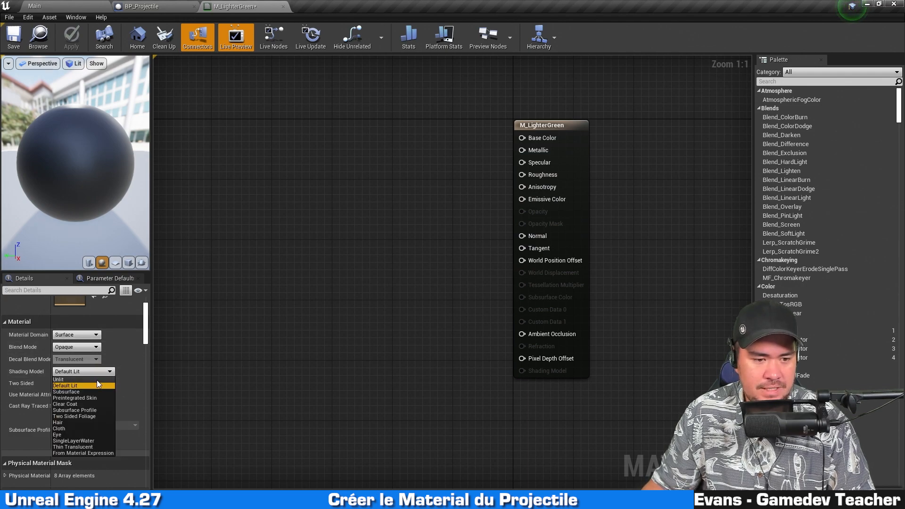
{"action": "left_click", "coordinate": [61, 379]}
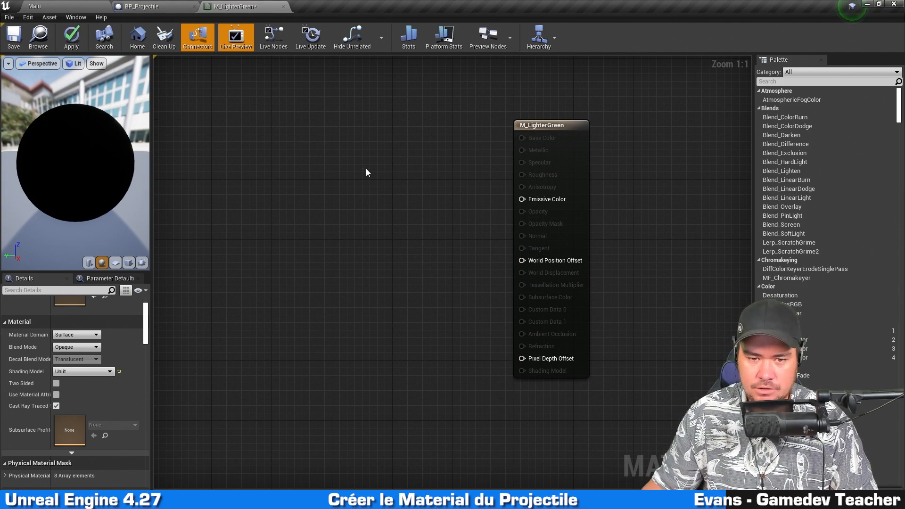
Add a CollectionParameter node to the material graph and place it to the left of the M_LighterGreen result node
{"action": "right_click", "coordinate": [313, 180]}
{"action": "type", "text": "col"}
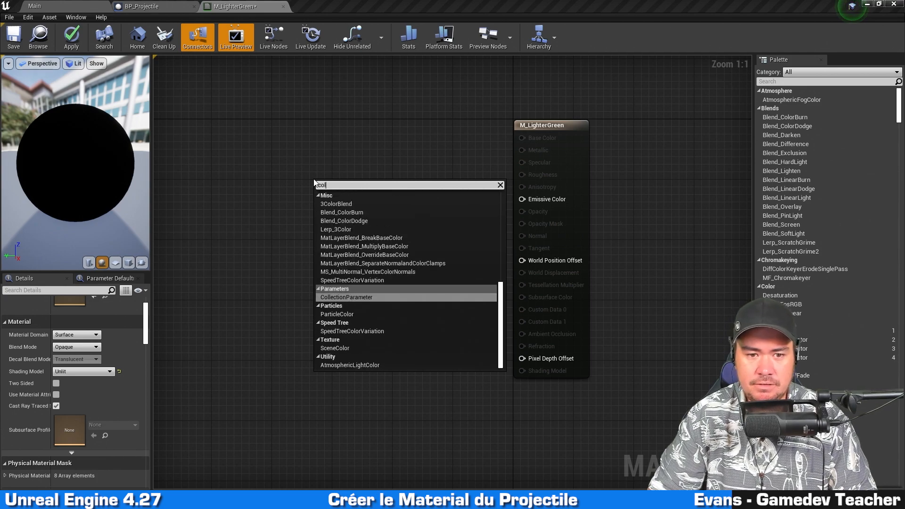
{"action": "type", "text": "lec"}
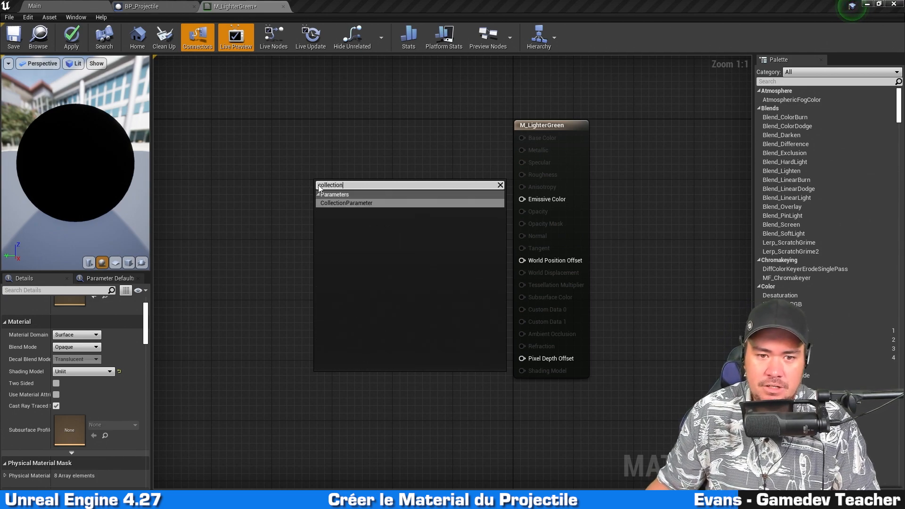
{"action": "type", "text": "tion"}
{"action": "left_click", "coordinate": [390, 204]}
{"action": "left_click_drag", "start_coordinate": [347, 191], "coordinate": [368, 181]}
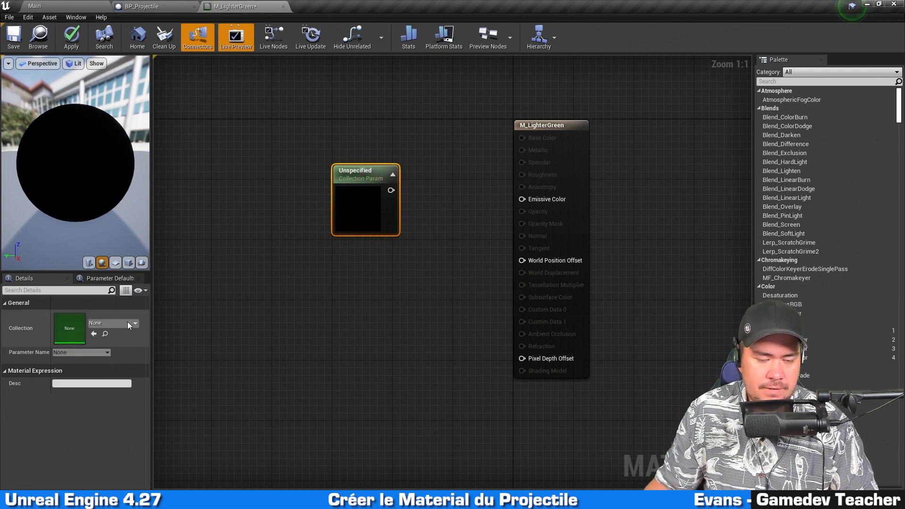
{"action": "left_click_drag", "start_coordinate": [366, 221], "coordinate": [321, 220]}
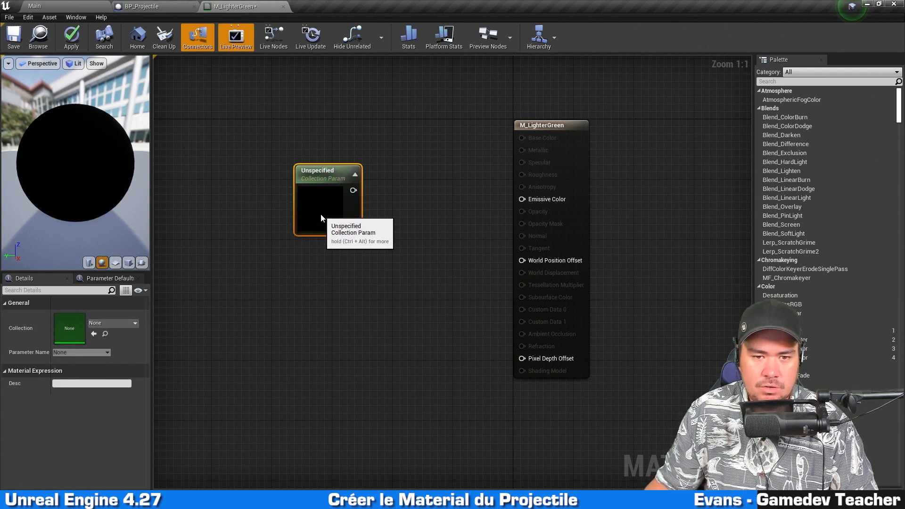
Set the collection parameter node's collection to MPC_Palette and its parameter name to LighterGreen
{"action": "left_click", "coordinate": [134, 324]}
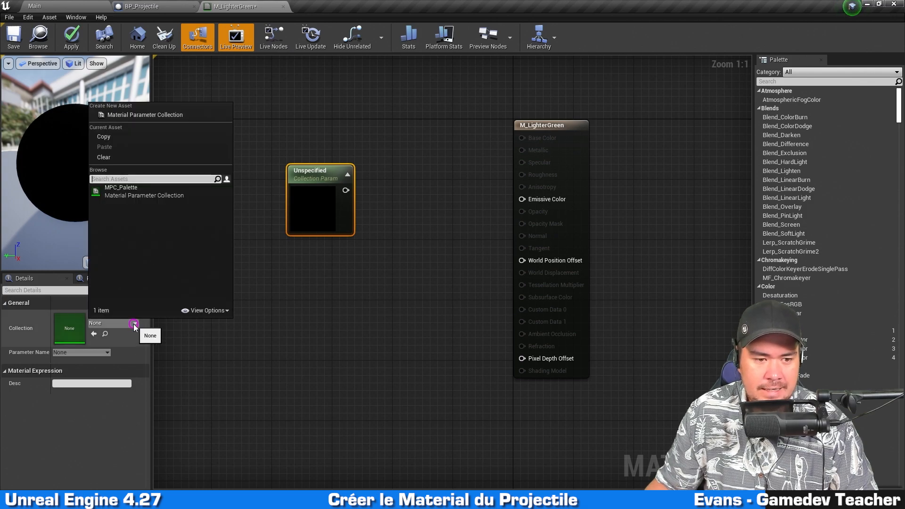
{"action": "left_click", "coordinate": [176, 197]}
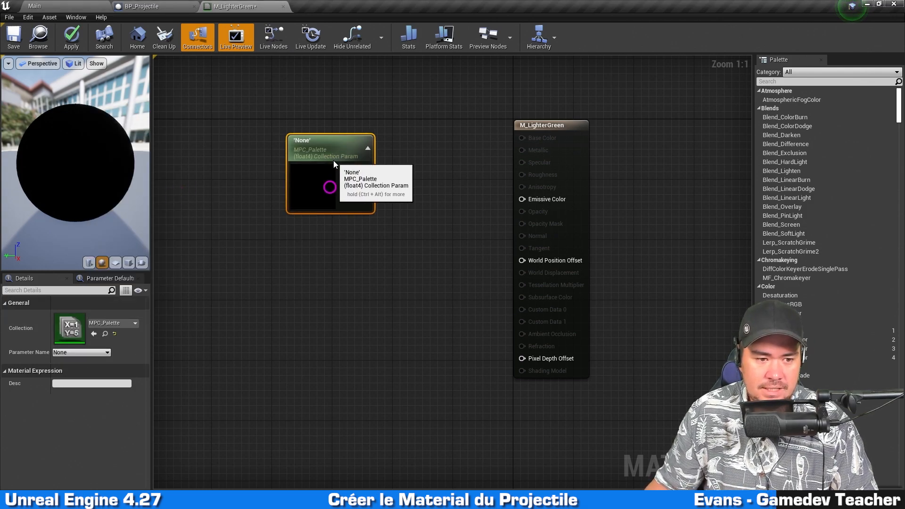
{"action": "left_click", "coordinate": [98, 353]}
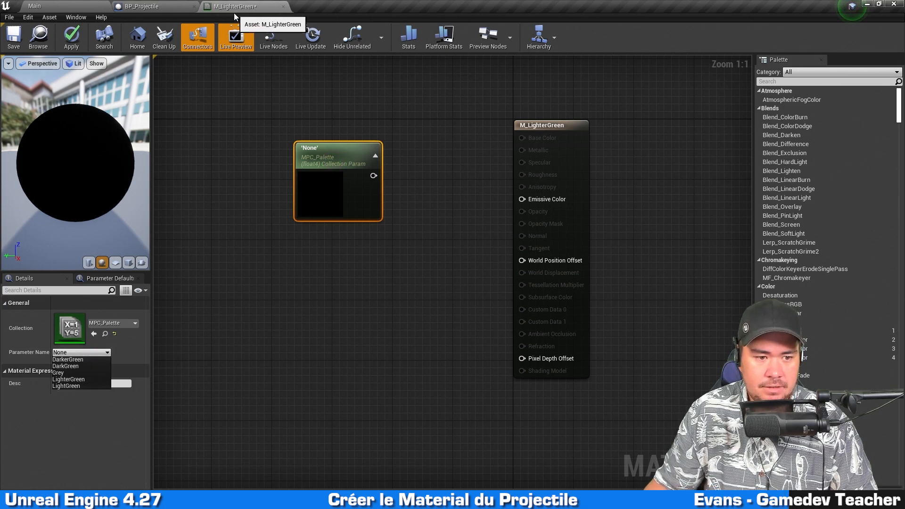
{"action": "left_click", "coordinate": [78, 379]}
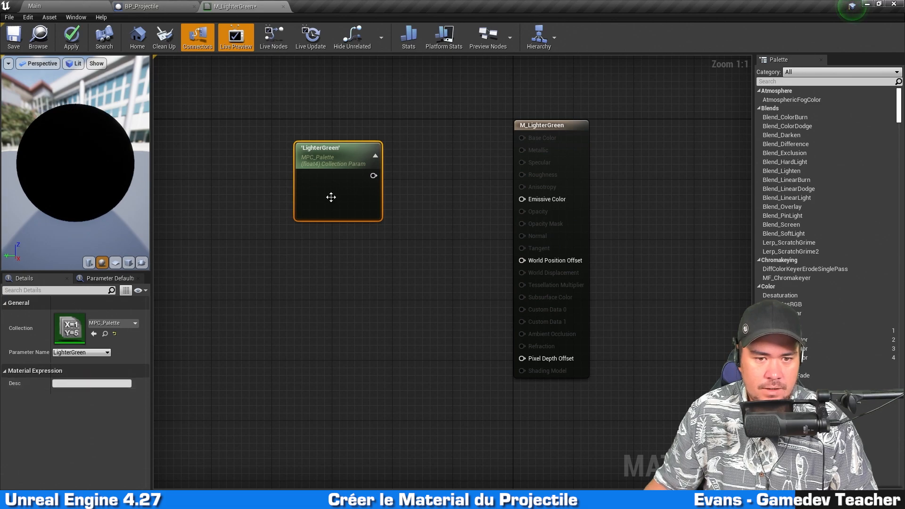
Connect the LighterGreen node's output to the Emissive Color input of M_LighterGreen and align the node with that input
{"action": "left_click_drag", "start_coordinate": [373, 176], "coordinate": [527, 199]}
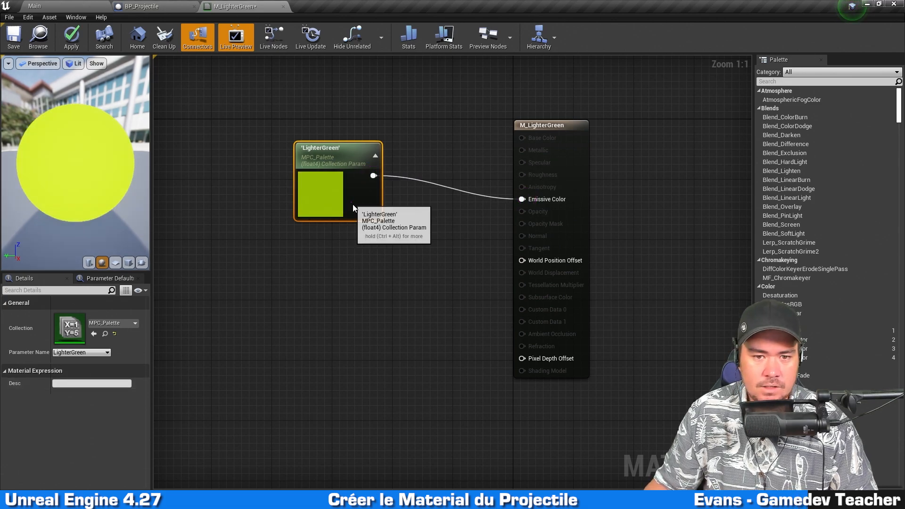
{"action": "left_click_drag", "start_coordinate": [353, 203], "coordinate": [383, 217]}
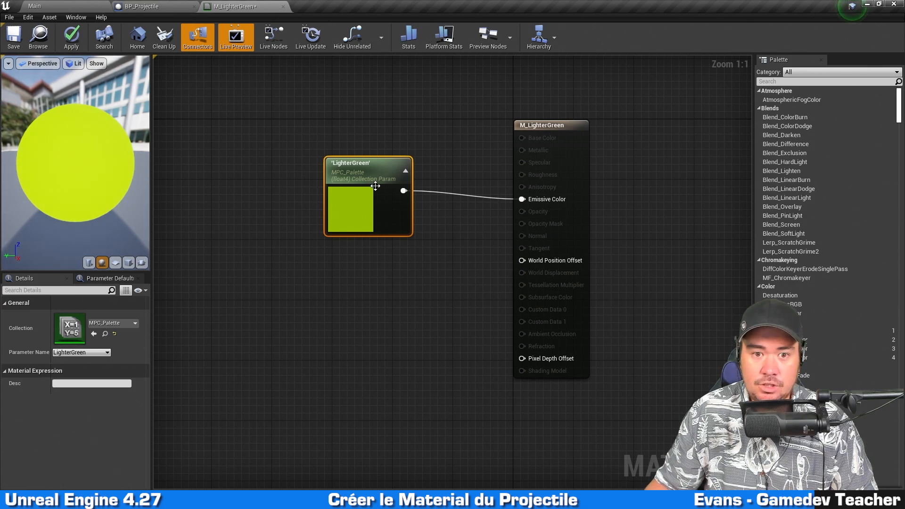
{"action": "left_click_drag", "start_coordinate": [375, 187], "coordinate": [383, 194]}
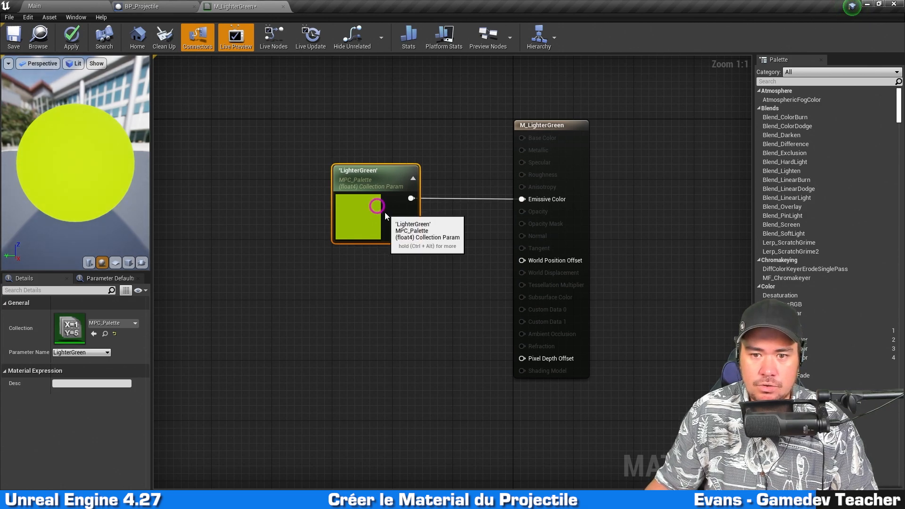
Apply and save the M_LighterGreen material and close its editor
{"action": "left_click", "coordinate": [70, 37]}
{"action": "left_click", "coordinate": [13, 40]}
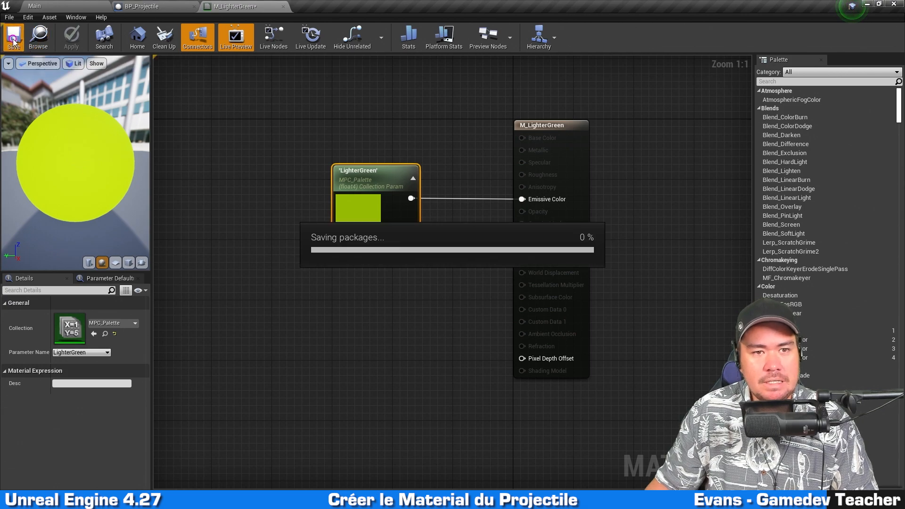
{"action": "left_click", "coordinate": [371, 137]}
{"action": "left_click", "coordinate": [346, 128]}
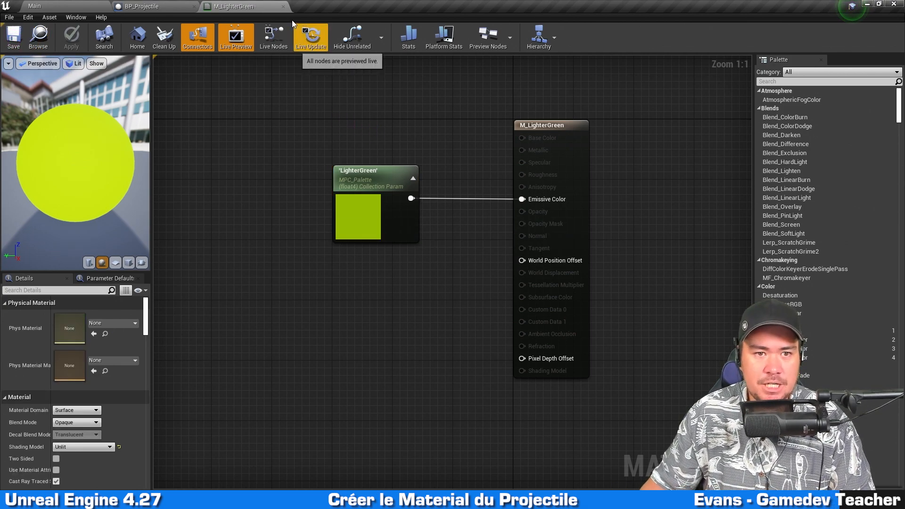
{"action": "left_click", "coordinate": [284, 6]}
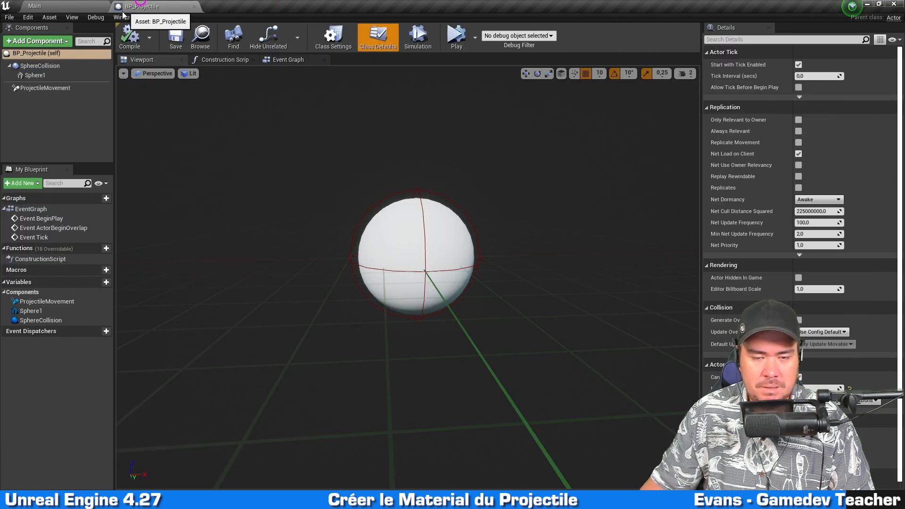
Assign the M_LighterGreen material to the Sphere1 component of BP_Projectile, and compile and save the blueprint
{"action": "left_click", "coordinate": [73, 75]}
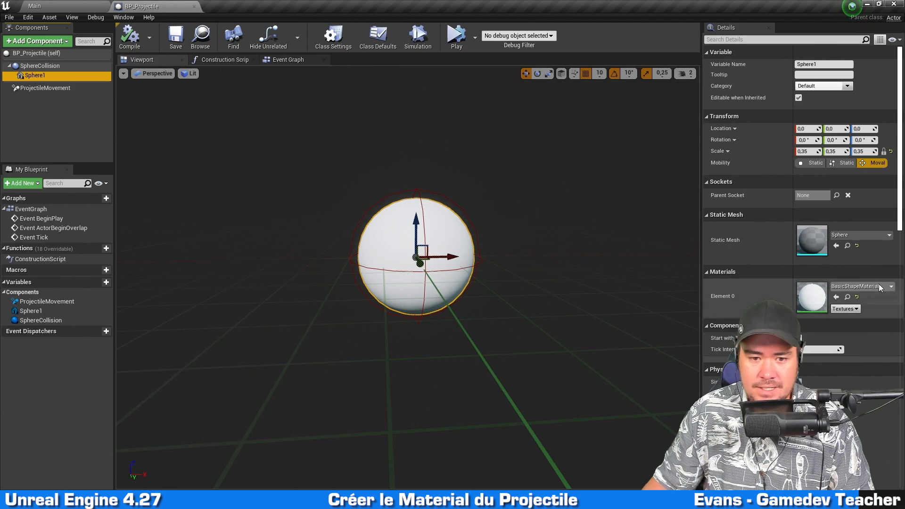
{"action": "scroll", "coordinate": [879, 289], "scroll_direction": "down", "scroll_amount": 8}
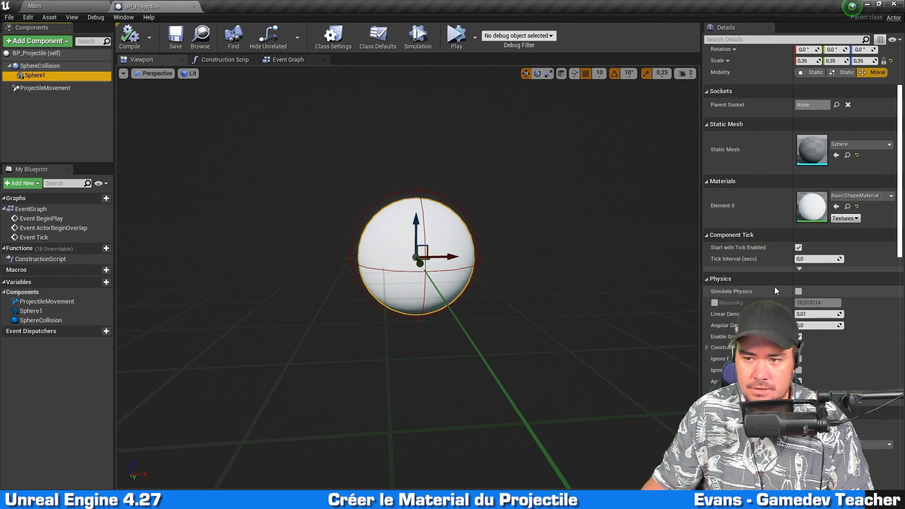
{"action": "left_click", "coordinate": [877, 105]}
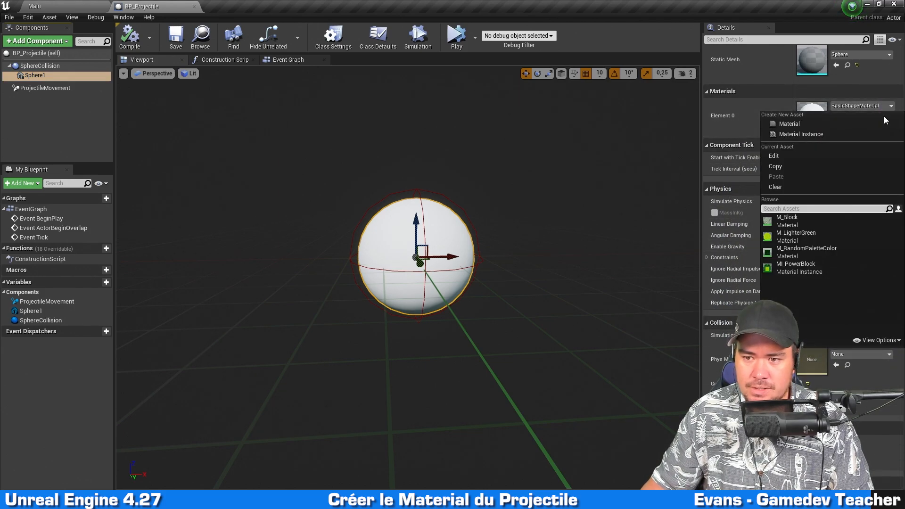
{"action": "left_click", "coordinate": [824, 237]}
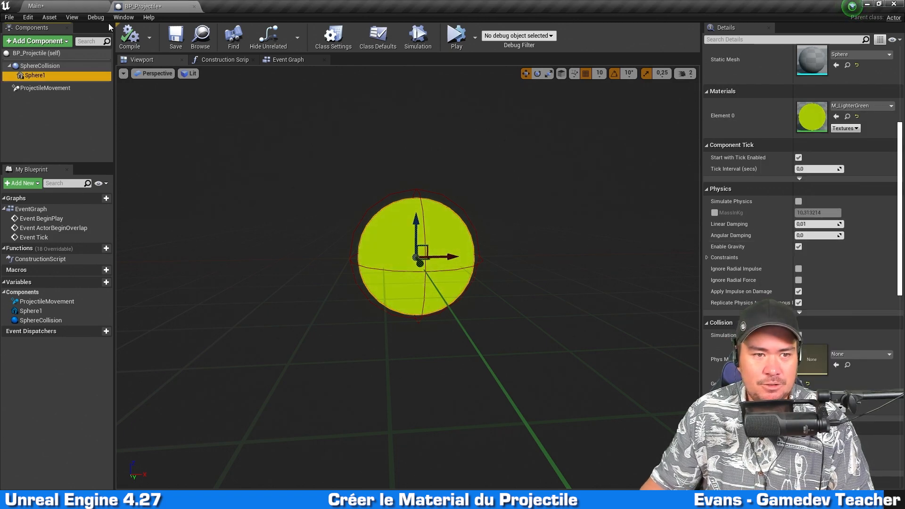
{"action": "left_click", "coordinate": [131, 34]}
{"action": "left_click", "coordinate": [176, 35]}
Play the Main level to check the projectile with its new material
{"action": "left_click", "coordinate": [71, 5]}
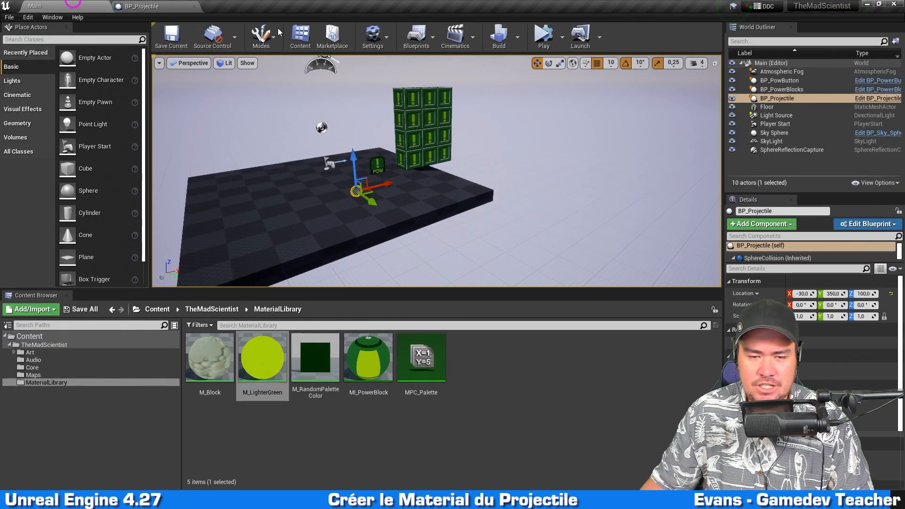
{"action": "right_click_drag", "start_coordinate": [439, 149], "coordinate": [428, 150]}
{"action": "left_click", "coordinate": [545, 37]}
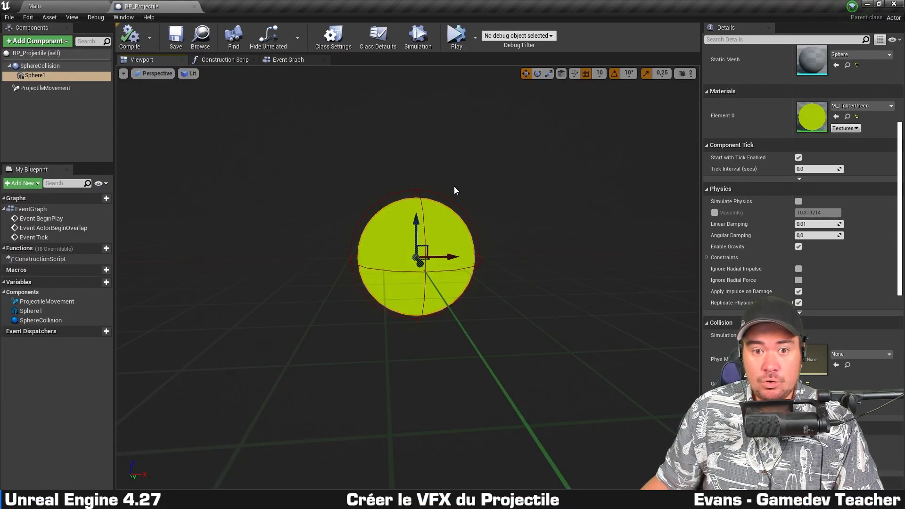
{"action": "scroll", "coordinate": [450, 188], "scroll_direction": "up", "scroll_amount": 3}
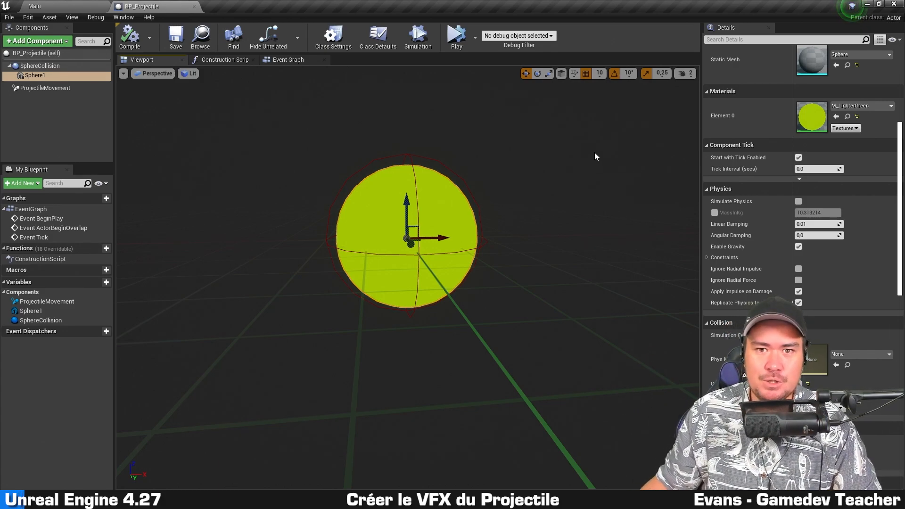
Start creating a new Niagara System asset in the Core folder
{"action": "left_click", "coordinate": [35, 6]}
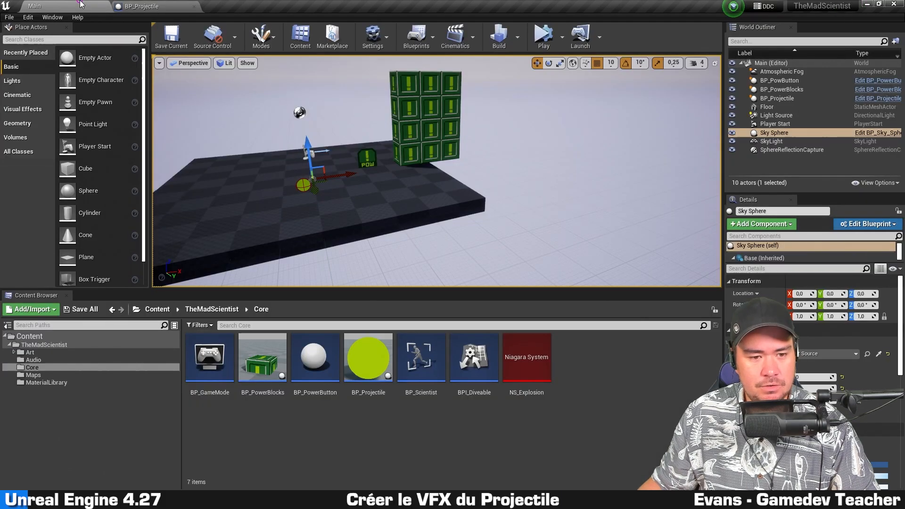
{"action": "left_click", "coordinate": [33, 367]}
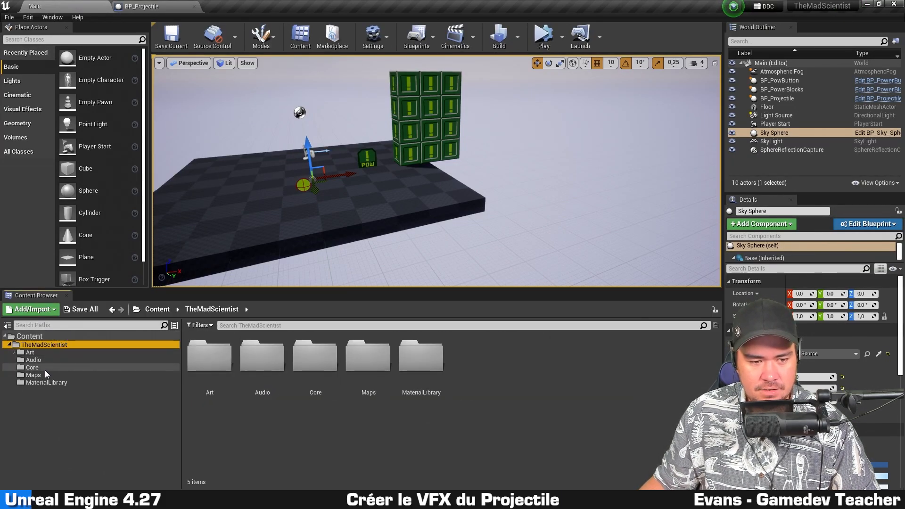
{"action": "right_click", "coordinate": [242, 422]}
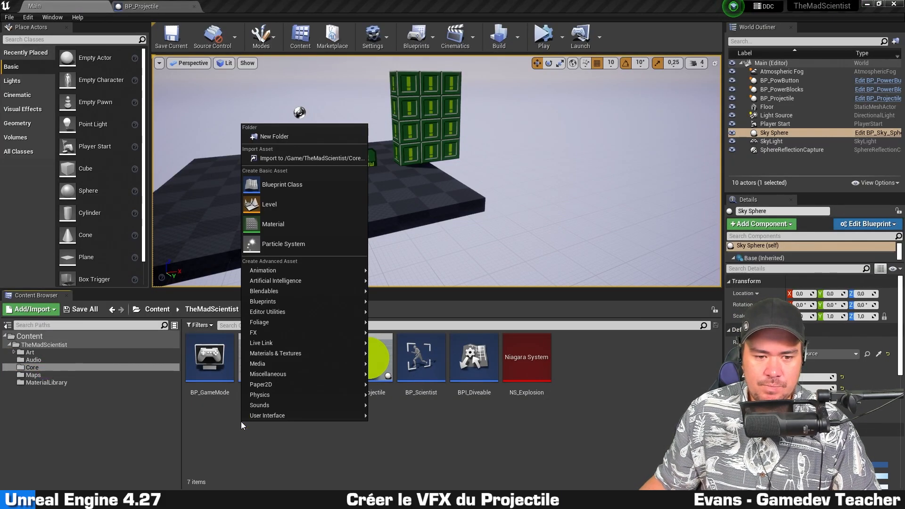
{"action": "mouse_move", "coordinate": [292, 332]}
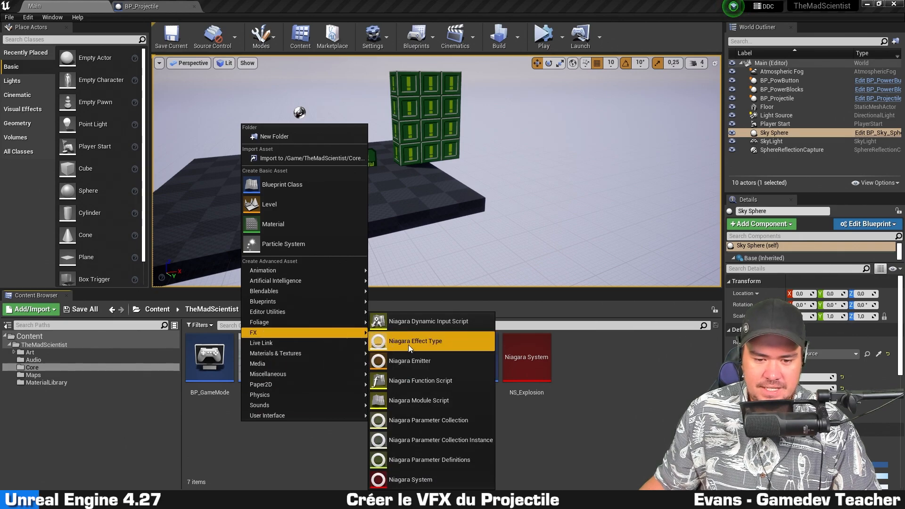
{"action": "left_click", "coordinate": [420, 476]}
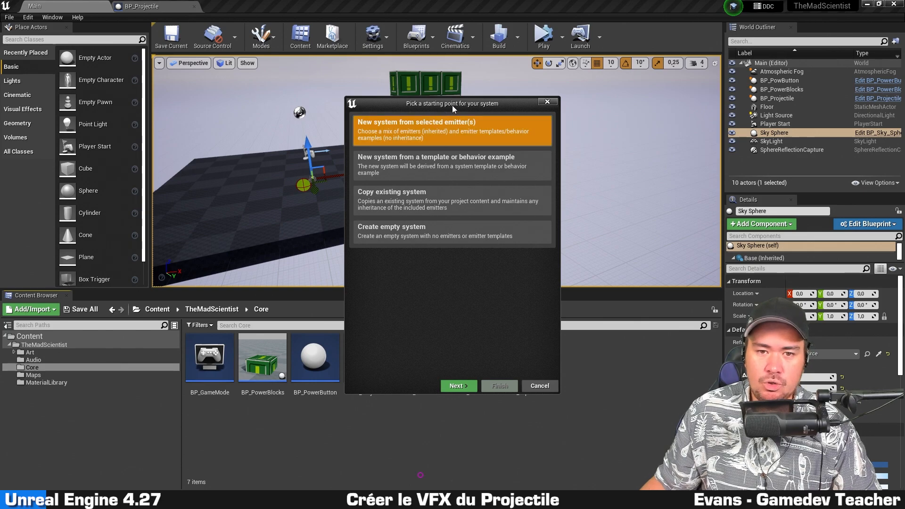
Base the new Niagara system on the Fountain emitter template and finish the creation wizard
{"action": "left_click_drag", "start_coordinate": [451, 105], "coordinate": [439, 86]}
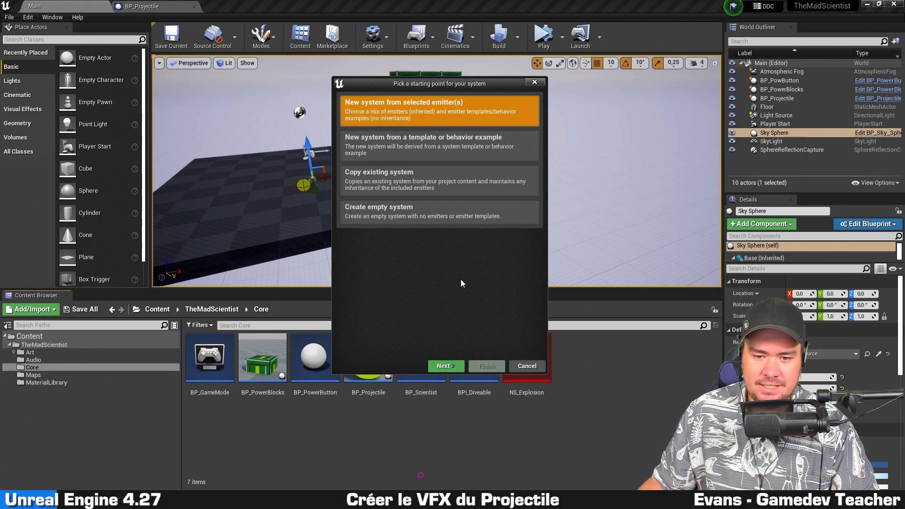
{"action": "left_click", "coordinate": [444, 366]}
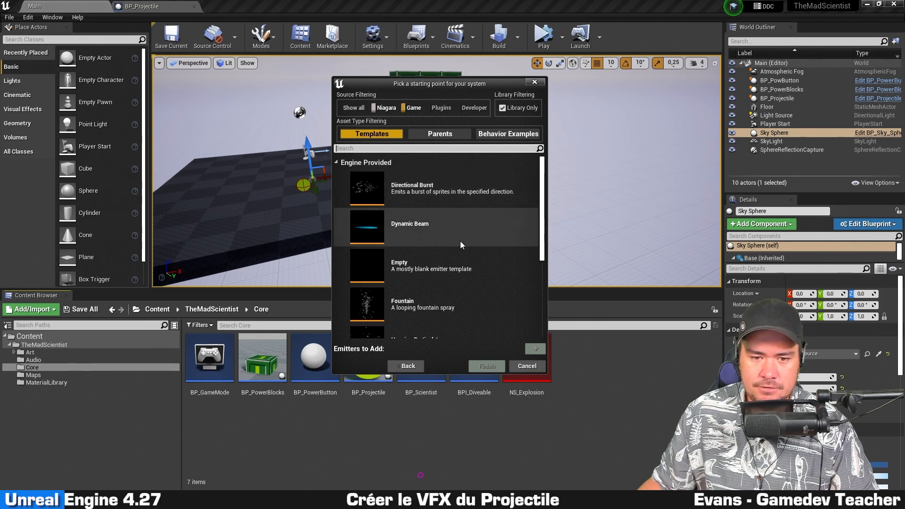
{"action": "scroll", "coordinate": [462, 264], "scroll_direction": "down", "scroll_amount": 3}
{"action": "left_click", "coordinate": [454, 231]}
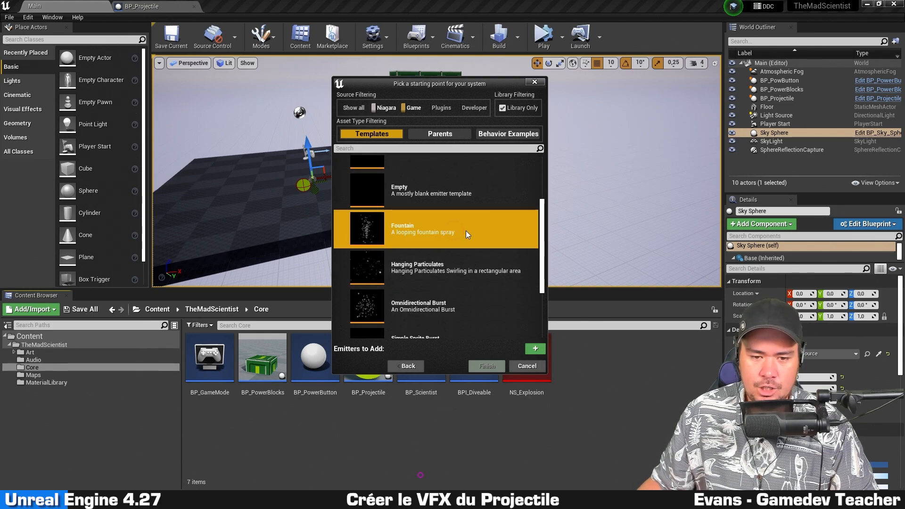
{"action": "double_click", "coordinate": [466, 231]}
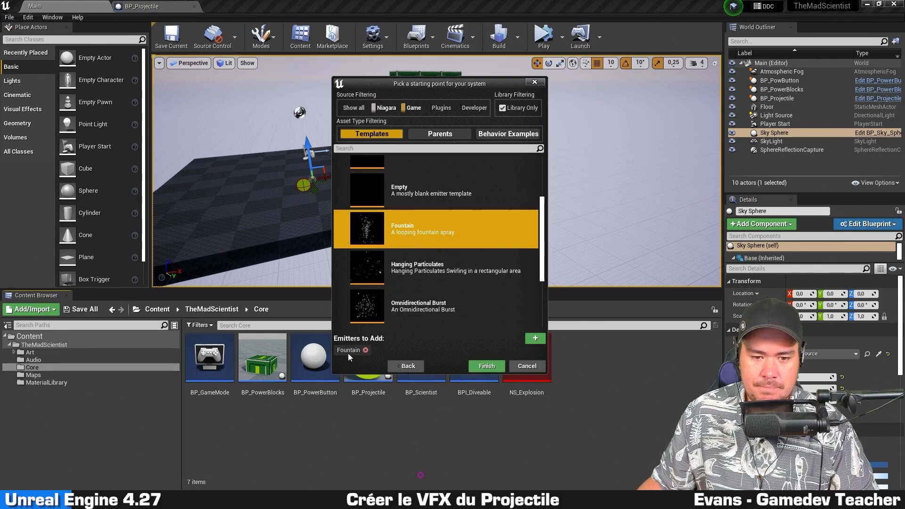
{"action": "left_click", "coordinate": [486, 365]}
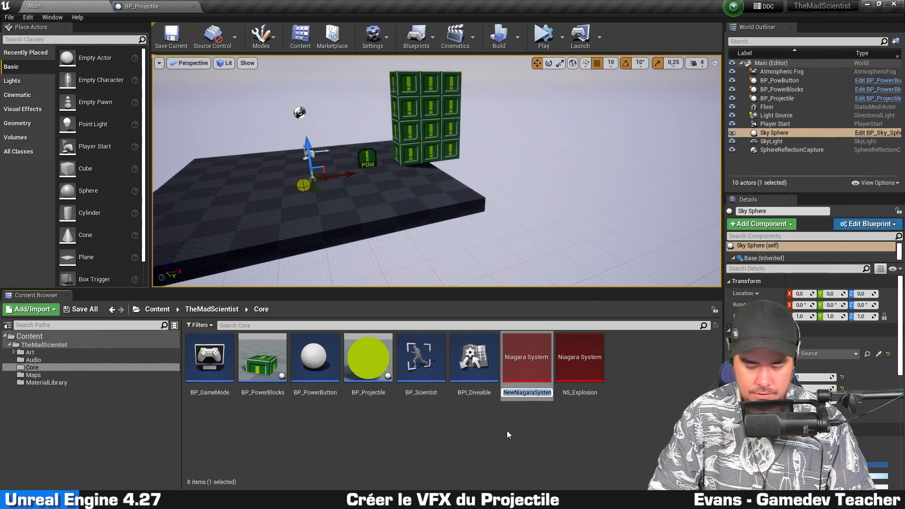
Name the new Niagara system NS_Projectile and open it for editing
{"action": "type", "text": "NS_"}
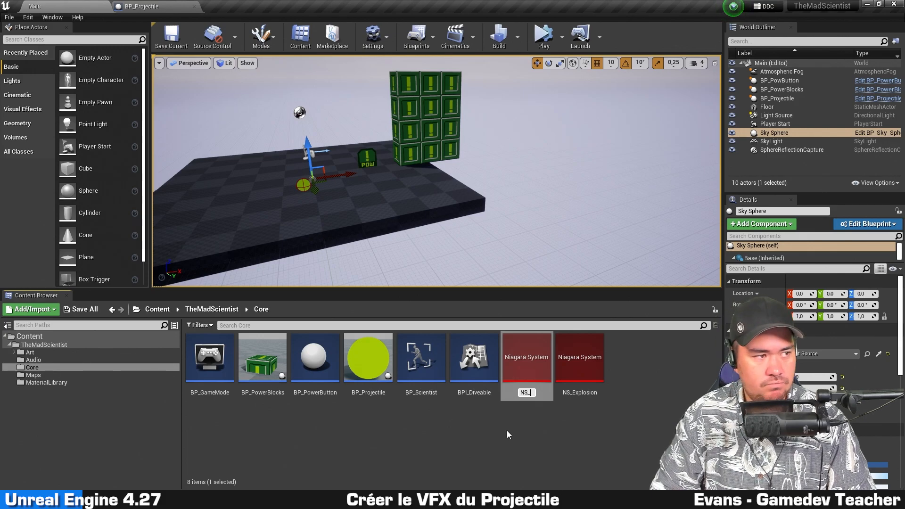
{"action": "type", "text": "Projecti"}
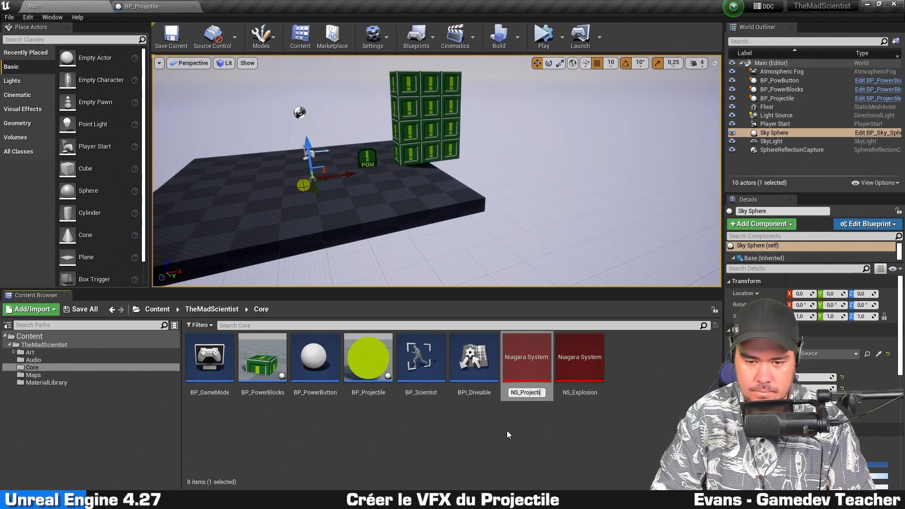
{"action": "type", "text": "le"}
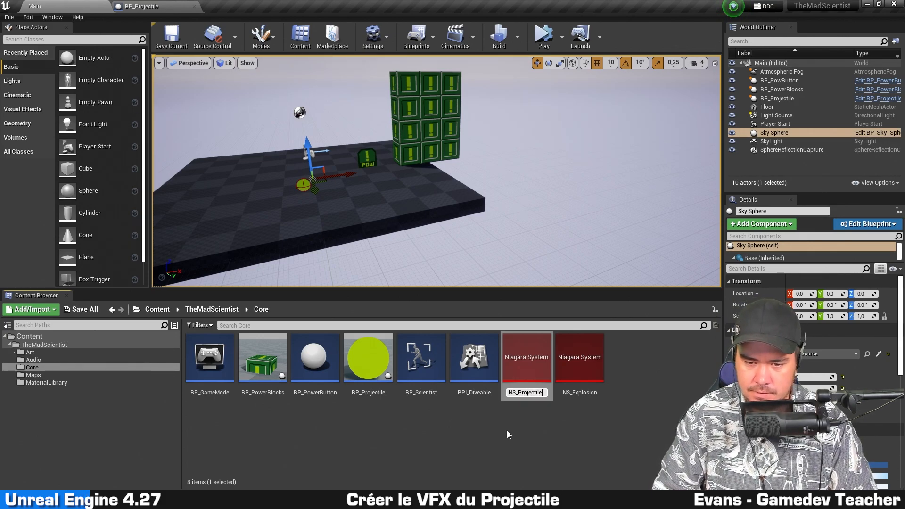
{"action": "key", "text": "Return"}
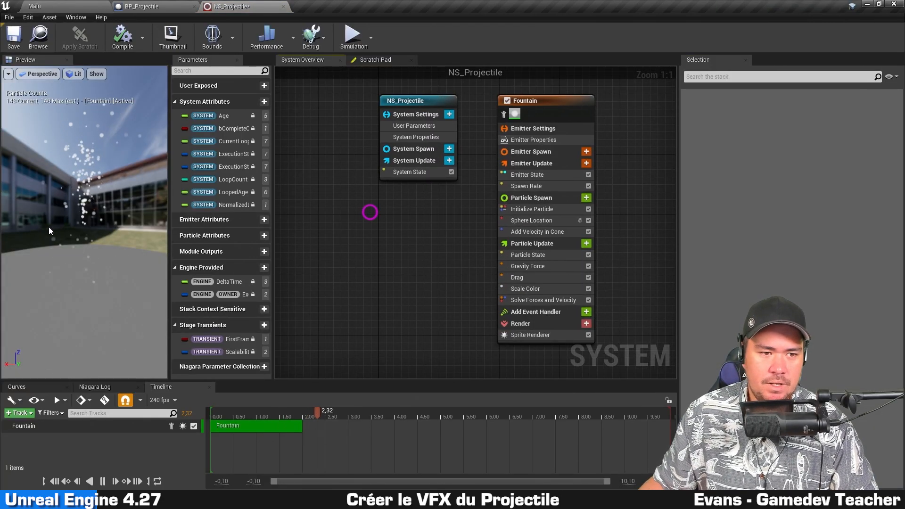
Open the preview scene settings of NS_Projectile and turn off Show Environment
{"action": "left_click", "coordinate": [28, 17]}
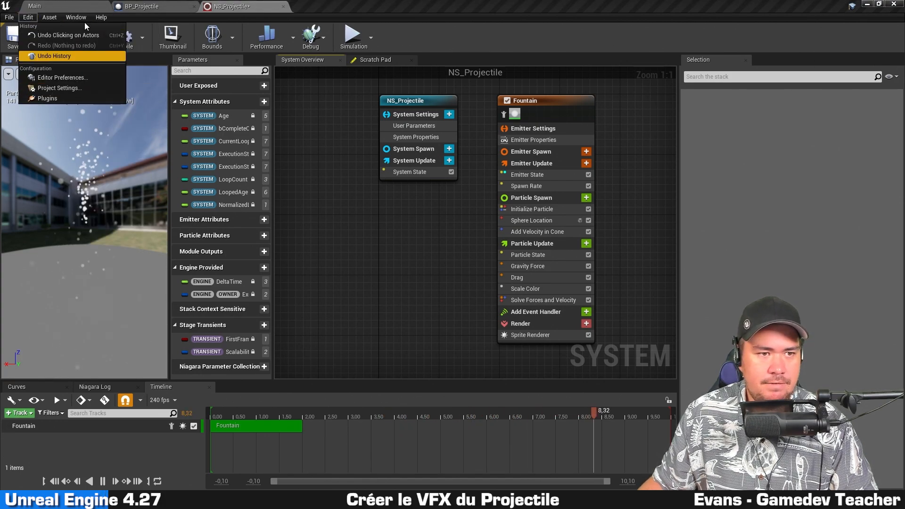
{"action": "mouse_move", "coordinate": [76, 18]}
{"action": "left_click", "coordinate": [106, 118]}
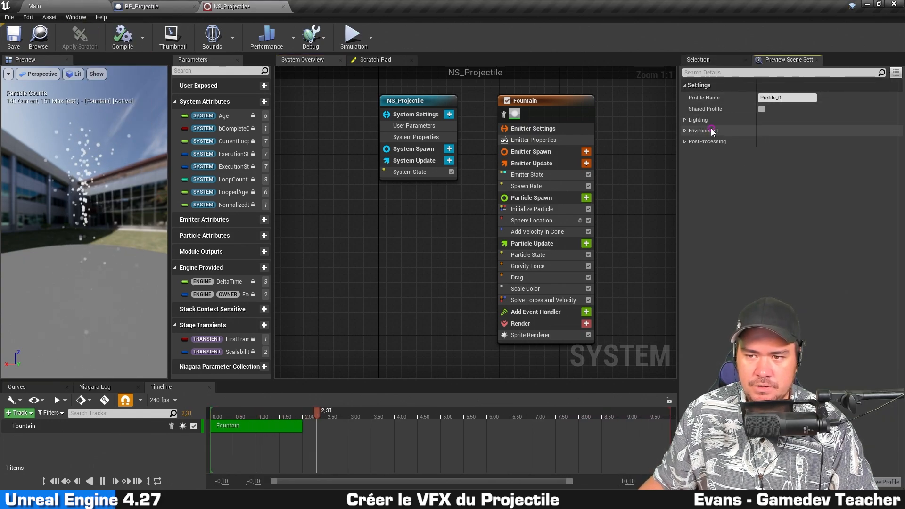
{"action": "left_click", "coordinate": [711, 130]}
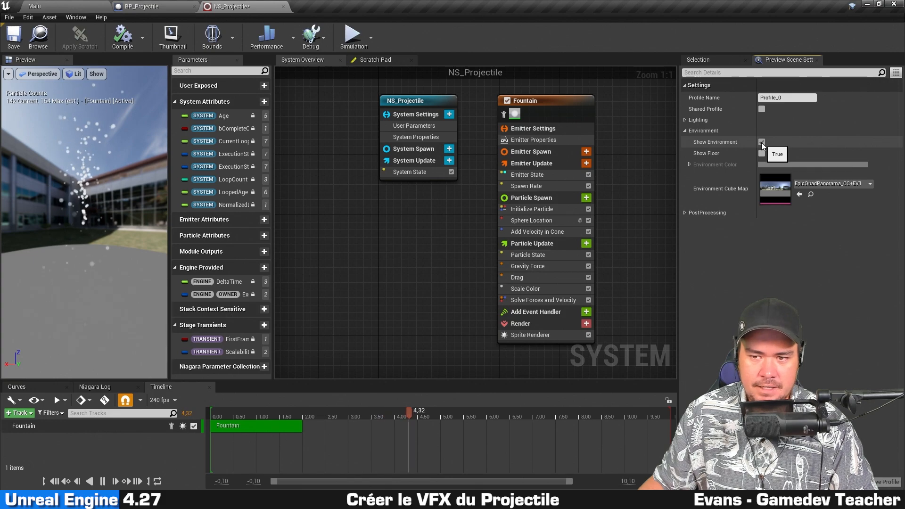
{"action": "left_click", "coordinate": [761, 142]}
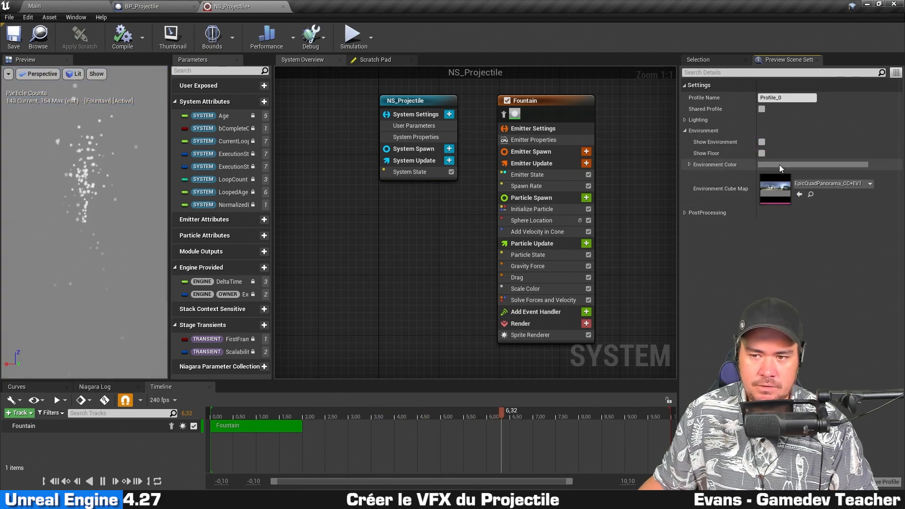
Darken the preview scene's Environment Color to a near-black grey with a value of 0.010417
{"action": "left_click", "coordinate": [779, 165]}
{"action": "left_click_drag", "start_coordinate": [712, 272], "coordinate": [713, 292]}
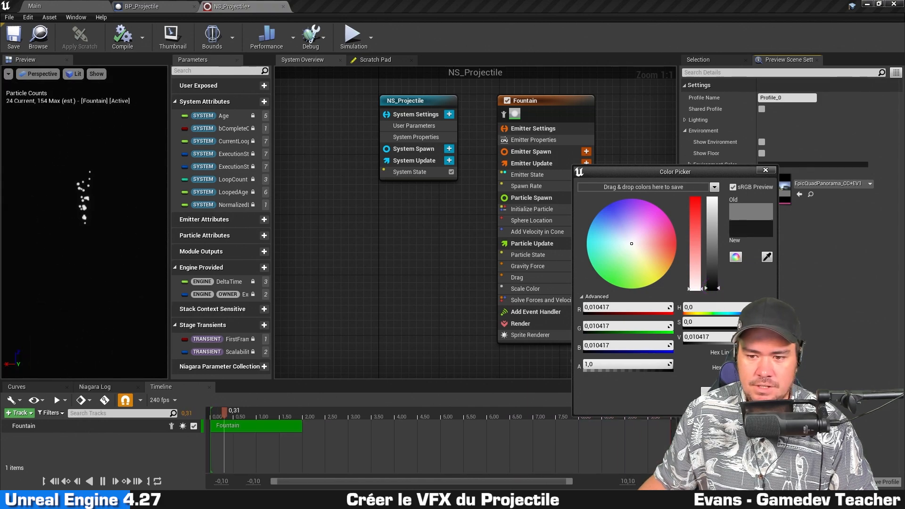
{"action": "left_click", "coordinate": [712, 392]}
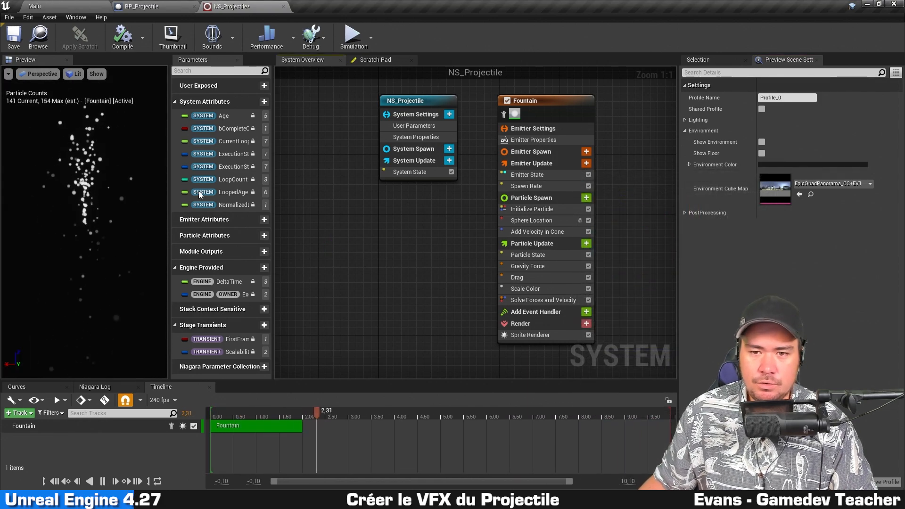
Delete the Gravity Force module from the Fountain emitter's Particle Update group
{"action": "right_click_drag", "start_coordinate": [614, 186], "coordinate": [529, 189]}
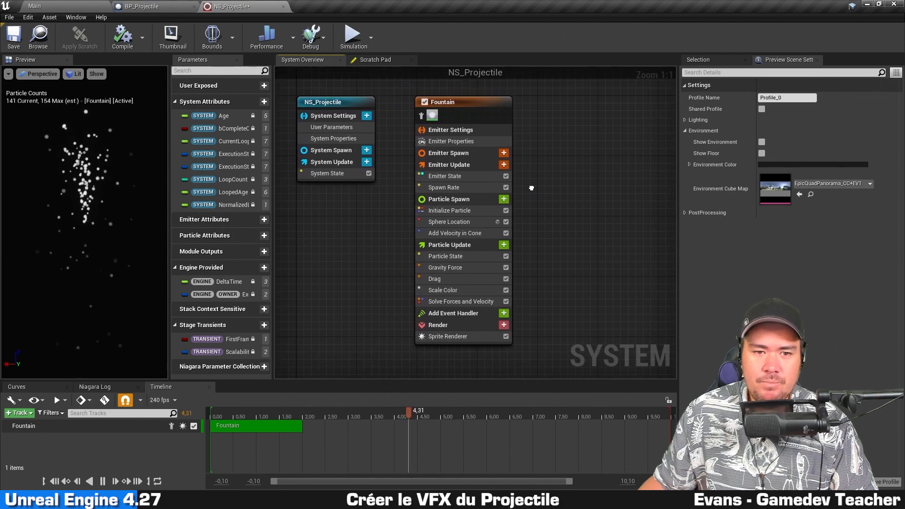
{"action": "left_click", "coordinate": [490, 109]}
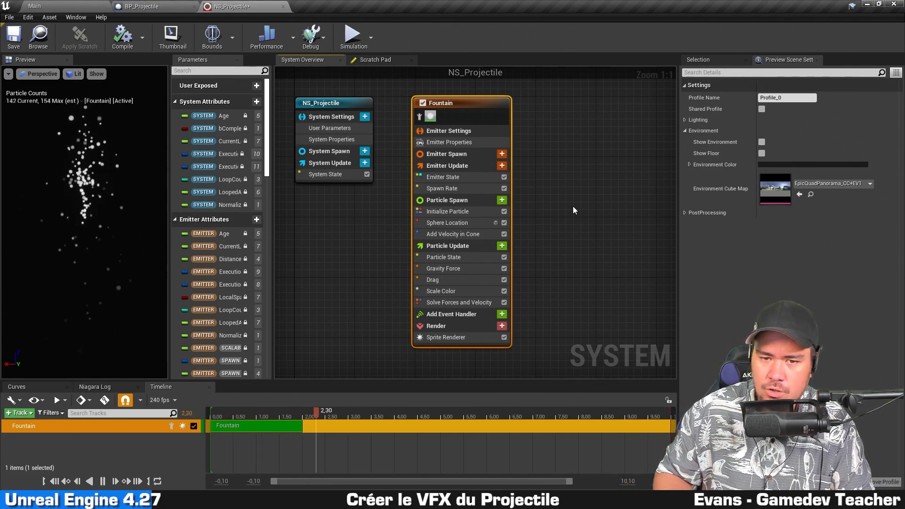
{"action": "right_click_drag", "start_coordinate": [573, 206], "coordinate": [608, 206]}
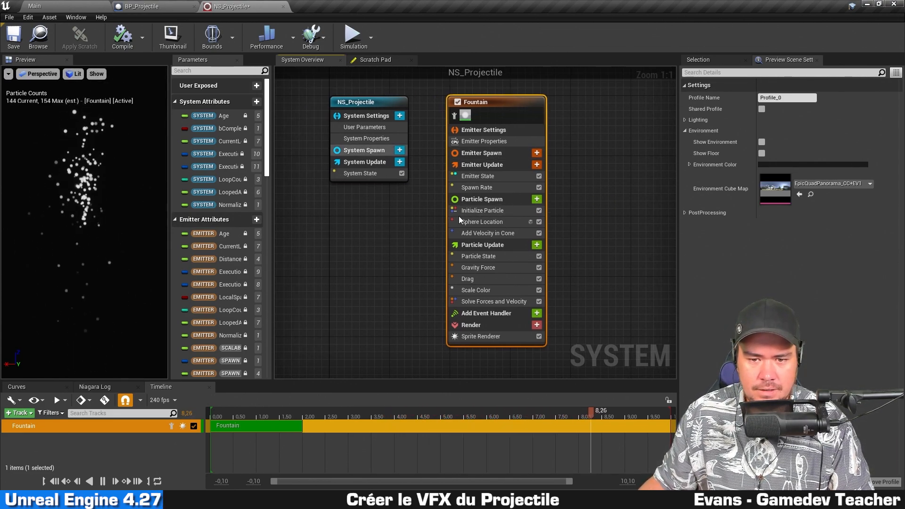
{"action": "mouse_move", "coordinate": [585, 267]}
{"action": "right_mouse_down"}
{"action": "mouse_move", "coordinate": [594, 268]}
{"action": "mouse_move", "coordinate": [593, 257]}
{"action": "right_mouse_up"}
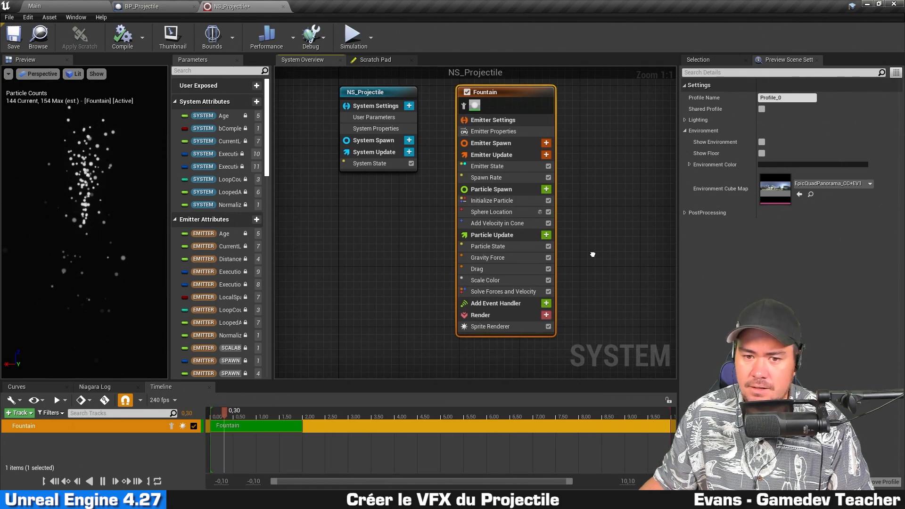
{"action": "left_click", "coordinate": [518, 258]}
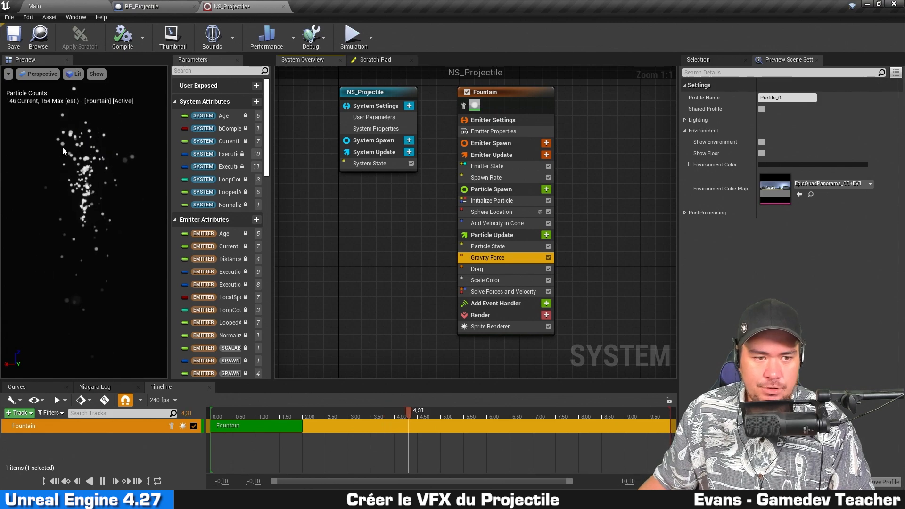
{"action": "left_click", "coordinate": [375, 296]}
{"action": "left_click", "coordinate": [519, 256]}
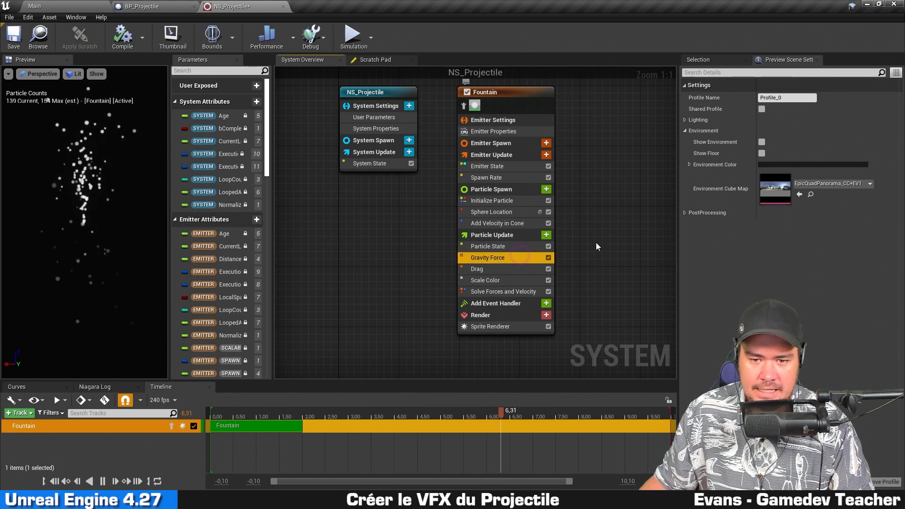
{"action": "key", "text": "Delete"}
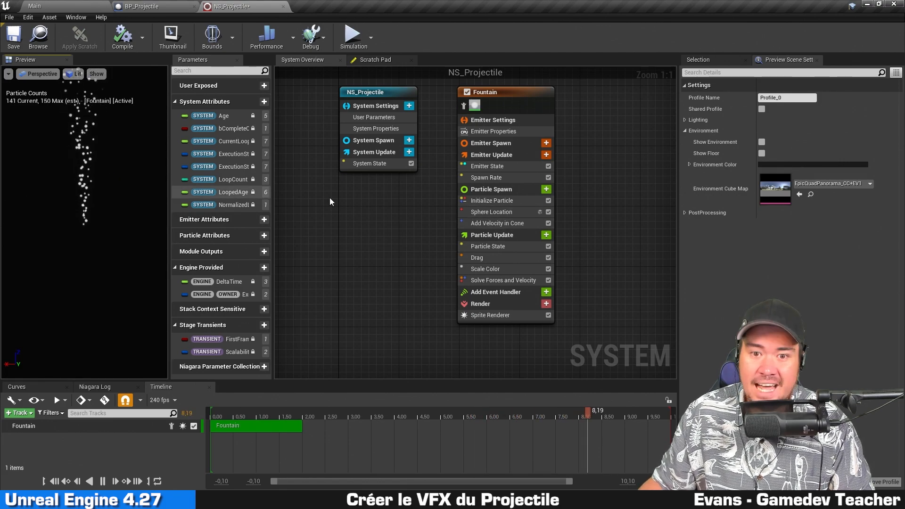
Delete the Add Velocity in Cone module from the emitter's Particle Spawn group
{"action": "left_click", "coordinate": [526, 223]}
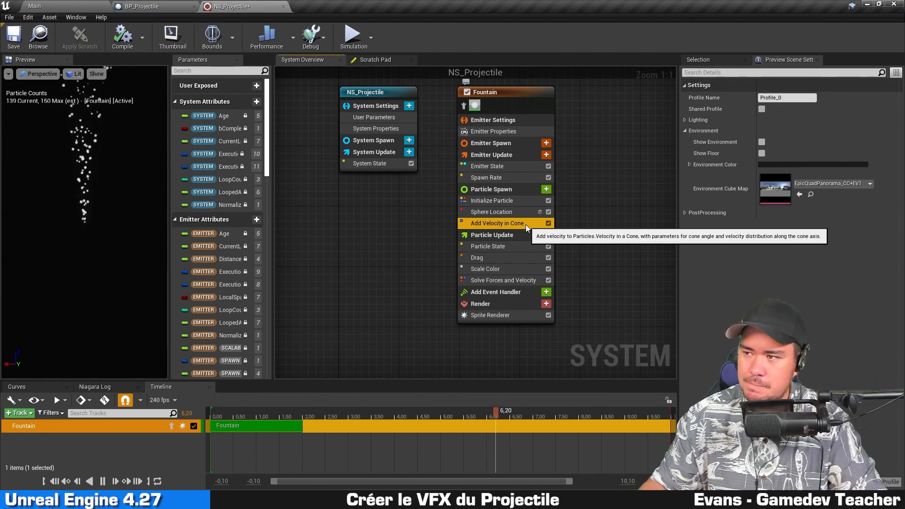
{"action": "left_click", "coordinate": [519, 213]}
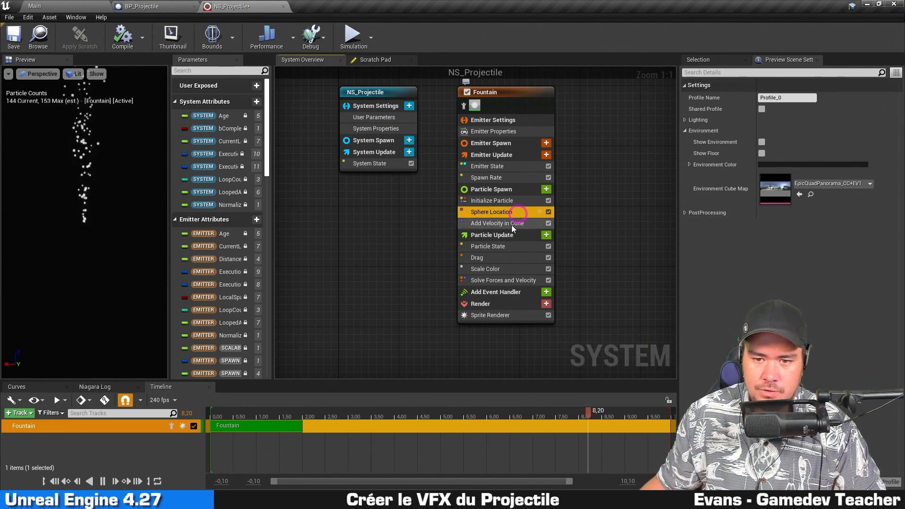
{"action": "left_click", "coordinate": [511, 224]}
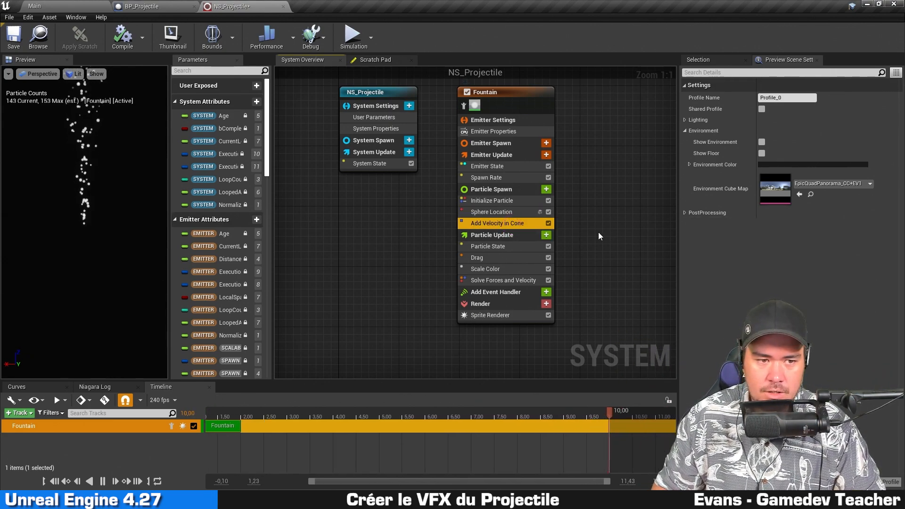
{"action": "key", "text": "Delete"}
Show the Scale Color module's settings, and delete the module from the Particle Update group
{"action": "left_click", "coordinate": [531, 258]}
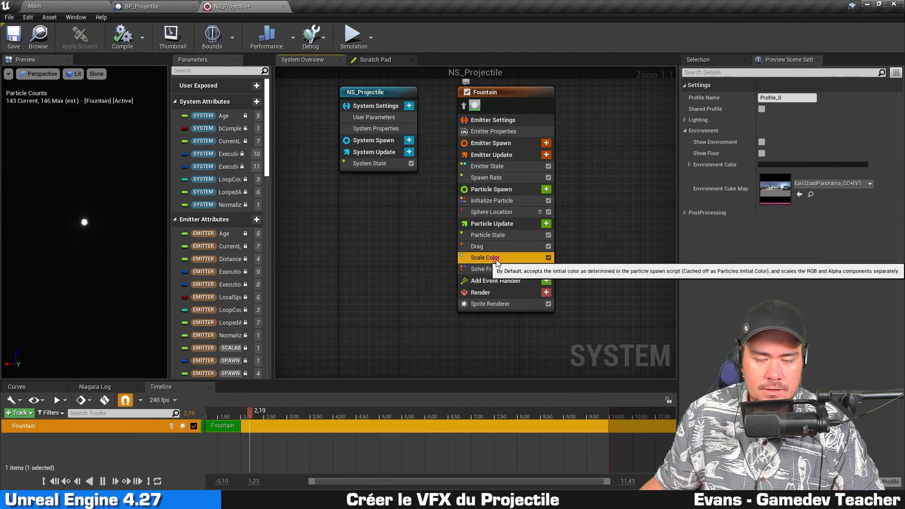
{"action": "left_click", "coordinate": [718, 59]}
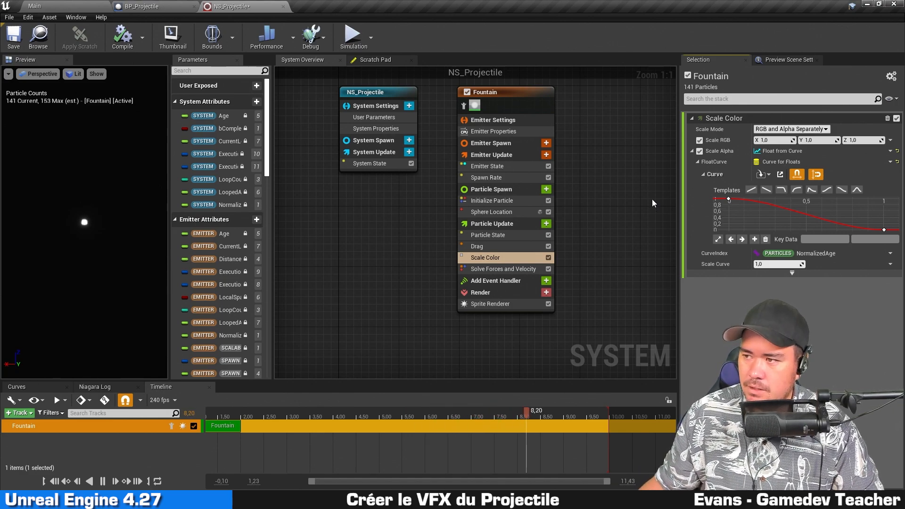
{"action": "left_click", "coordinate": [507, 267]}
{"action": "key", "text": "Delete"}
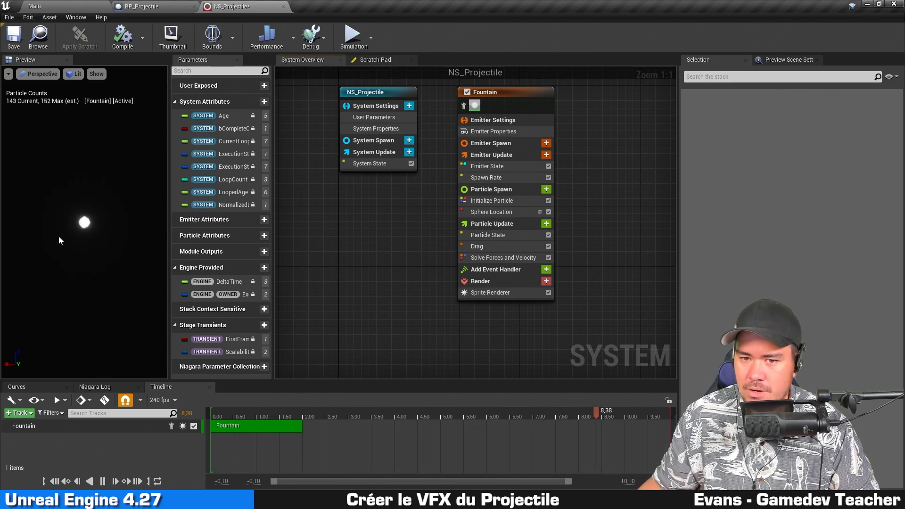
Add an Add Velocity module to Particle Spawn, trying a Z velocity of 500 before setting it back to 0
{"action": "left_click", "coordinate": [545, 189]}
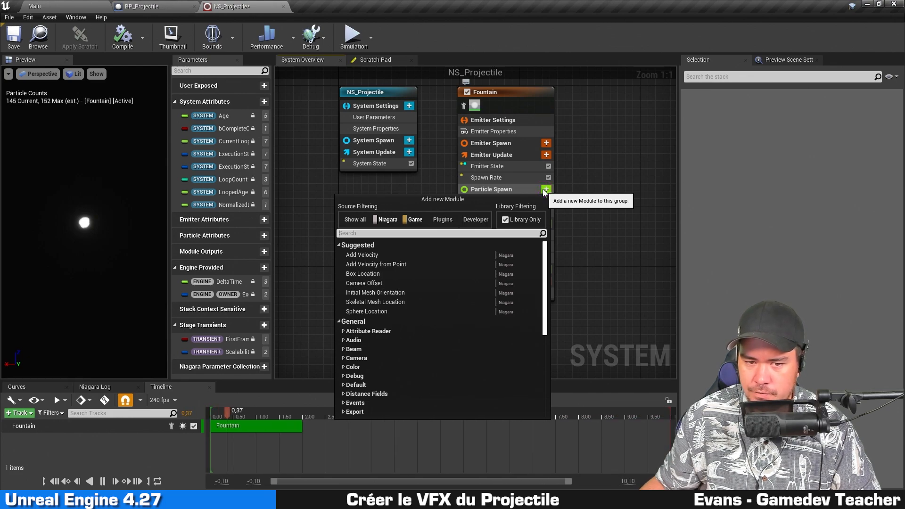
{"action": "left_click", "coordinate": [398, 255]}
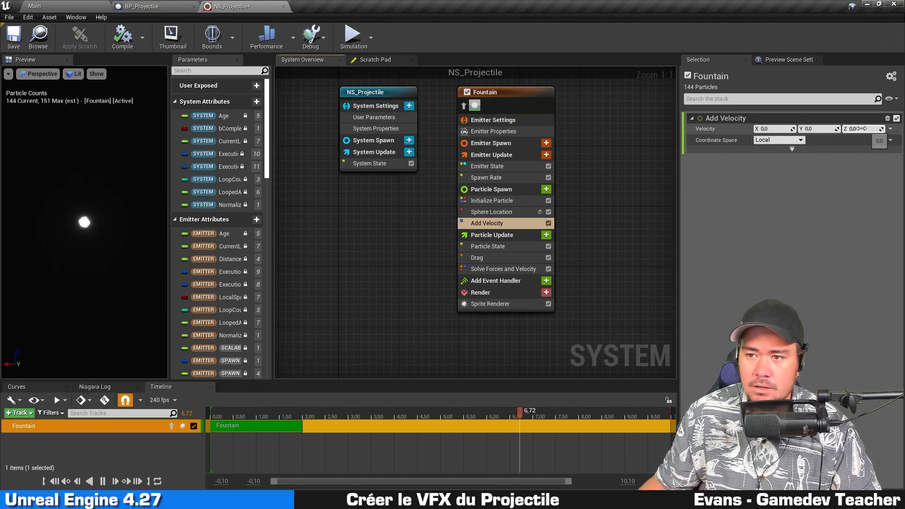
{"action": "left_click", "coordinate": [861, 128]}
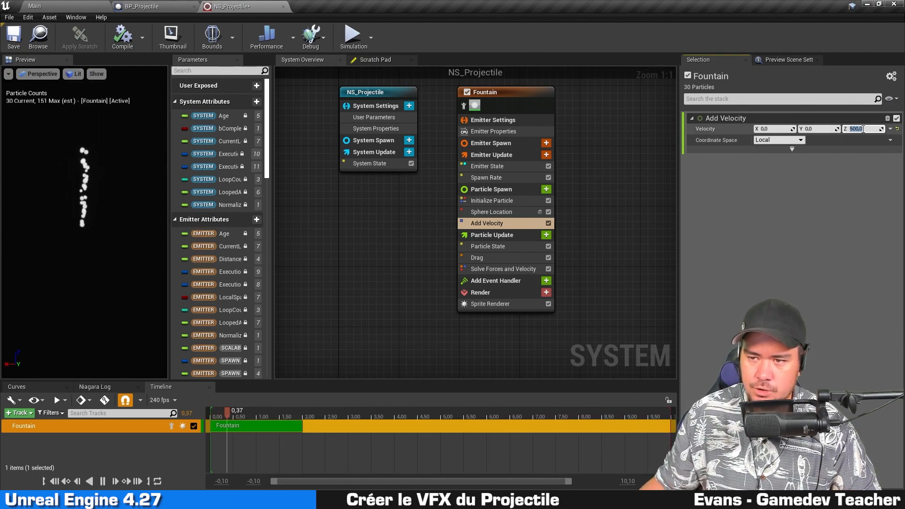
{"action": "type", "text": "0"}
{"action": "key", "text": "Return"}
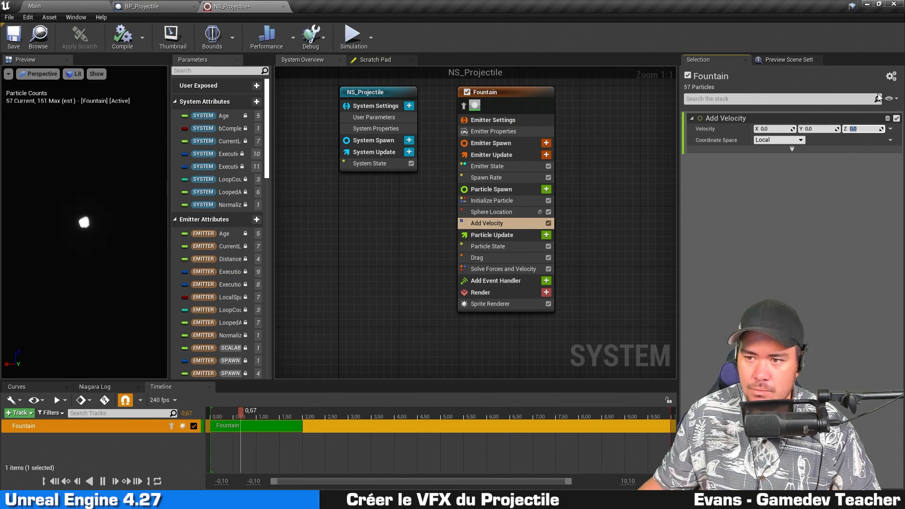
Assign the Make Vector dynamic input to the Velocity of the Add Velocity module
{"action": "left_click", "coordinate": [891, 129]}
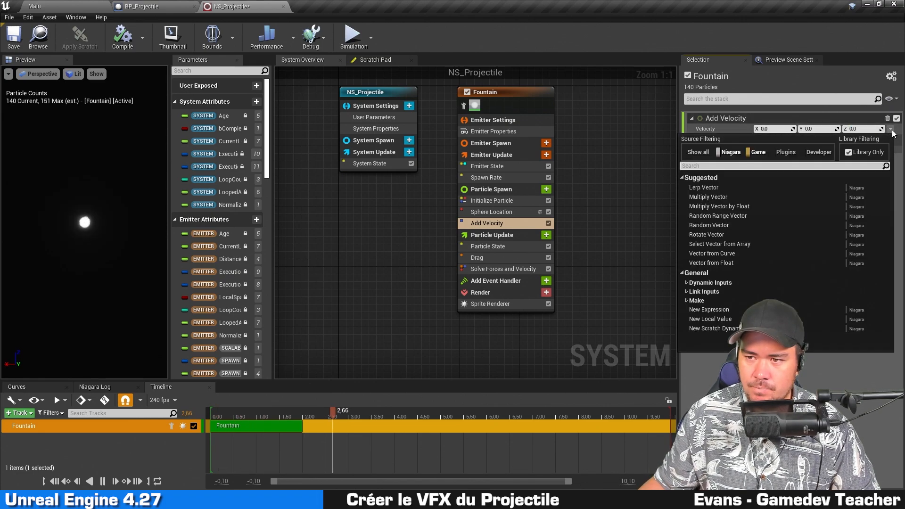
{"action": "type", "text": "make"}
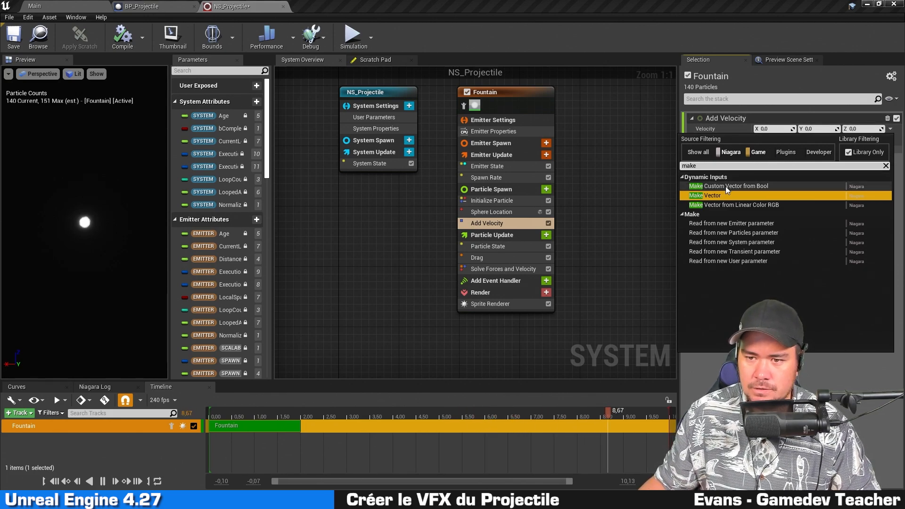
{"action": "left_click", "coordinate": [719, 195]}
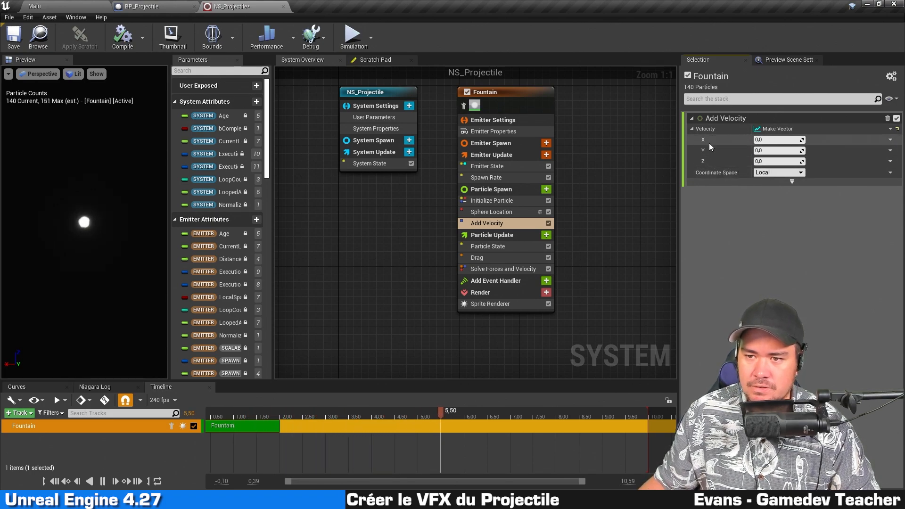
Drive the velocity's Z component with a Random Range Float, with a minimum of 20 and a maximum of 100
{"action": "left_click", "coordinate": [754, 161]}
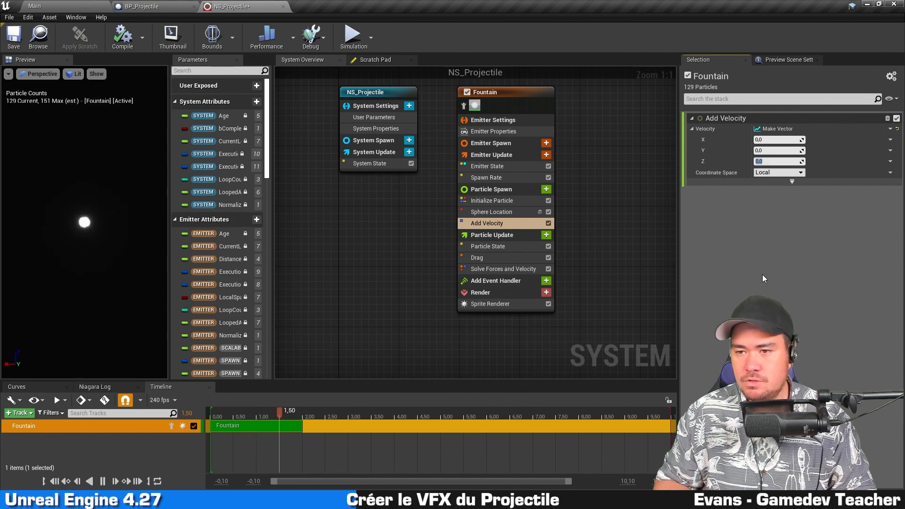
{"action": "left_click", "coordinate": [890, 161]}
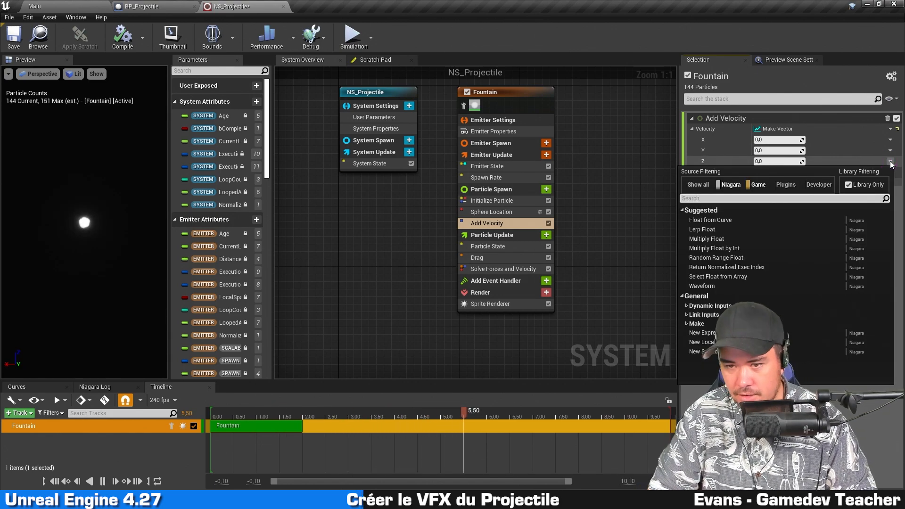
{"action": "type", "text": "random"}
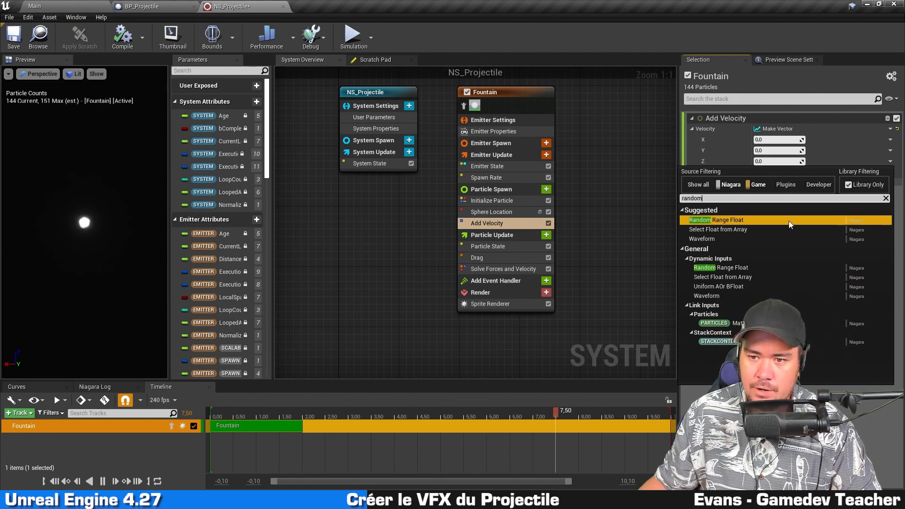
{"action": "left_click", "coordinate": [779, 225]}
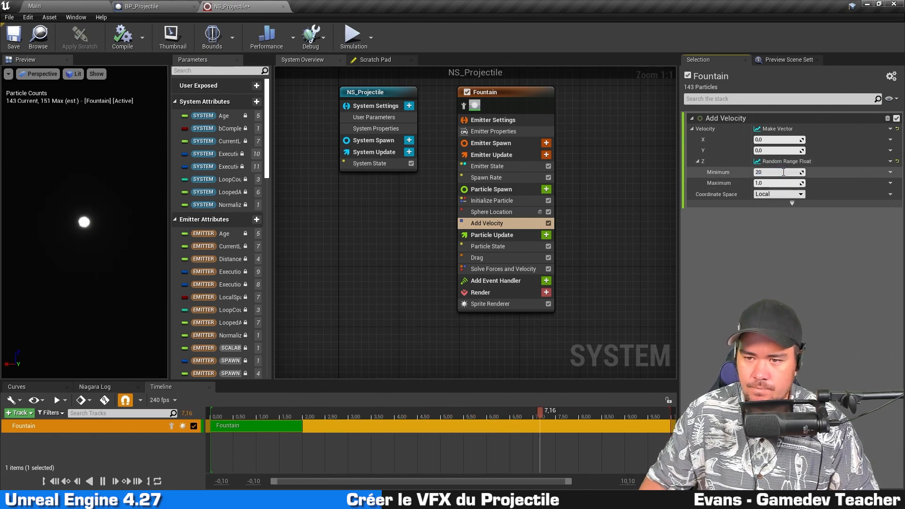
{"action": "key", "text": "Return"}
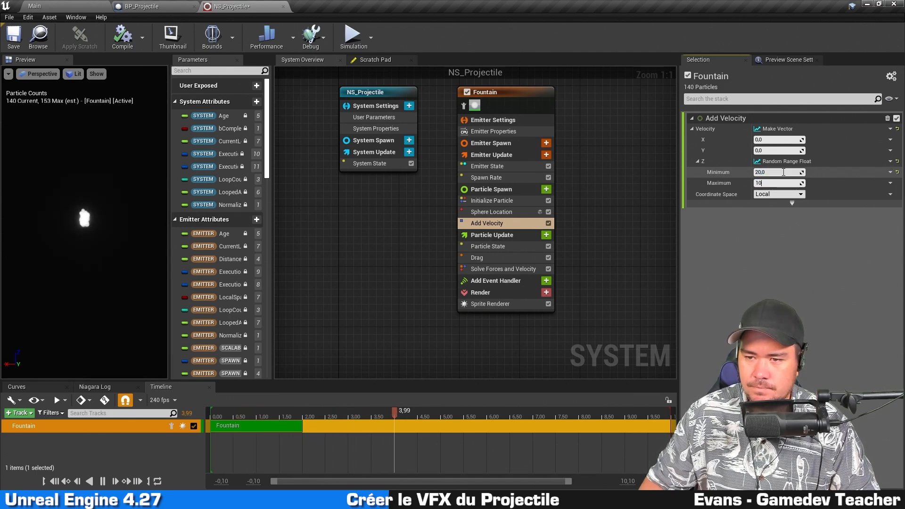
{"action": "type", "text": "100"}
{"action": "key", "text": "Return"}
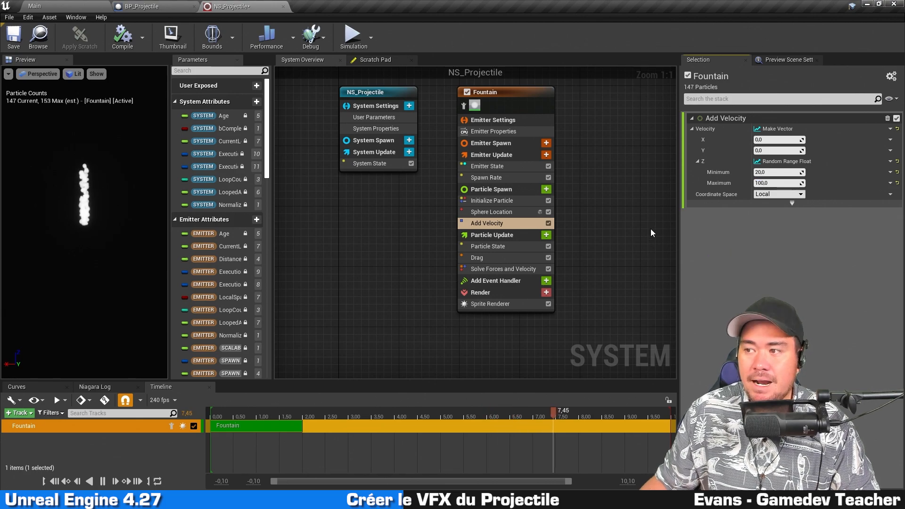
Set the Sphere Radius of the Sphere Location module to 30
{"action": "left_click", "coordinate": [510, 211]}
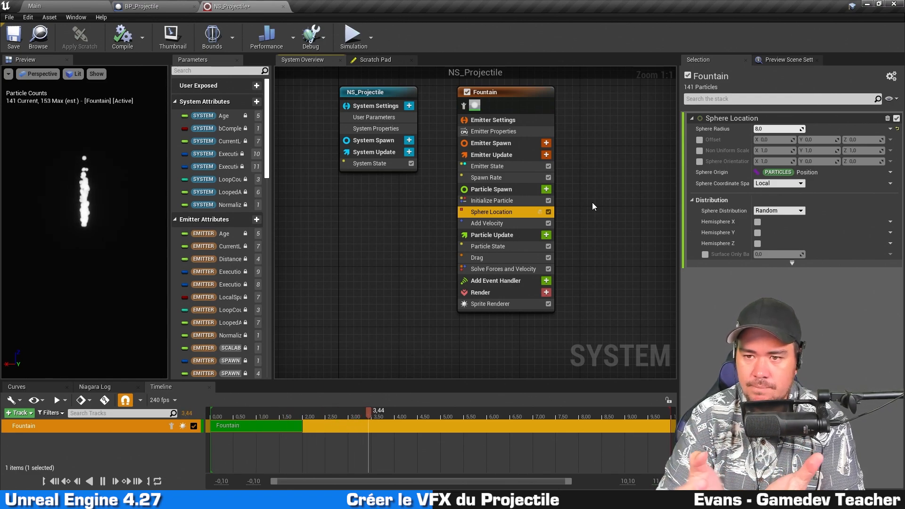
{"action": "left_click", "coordinate": [781, 129]}
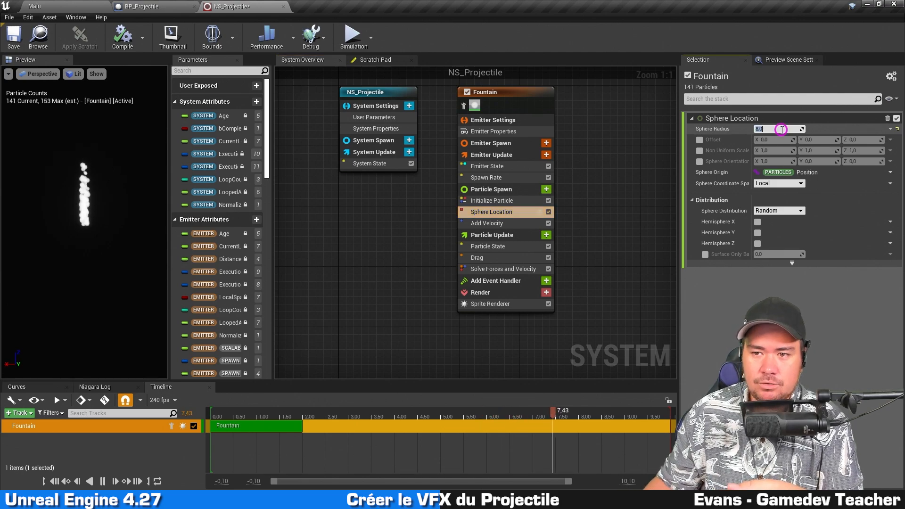
{"action": "key", "text": "Return"}
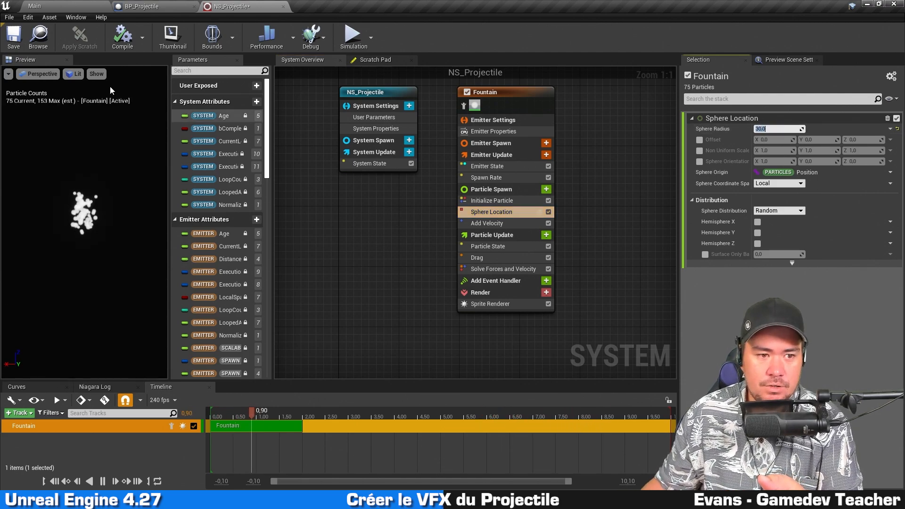
Check the Sphere Radius of BP_Projectile's SphereCollision component and return to NS_Projectile
{"action": "left_click", "coordinate": [133, 6]}
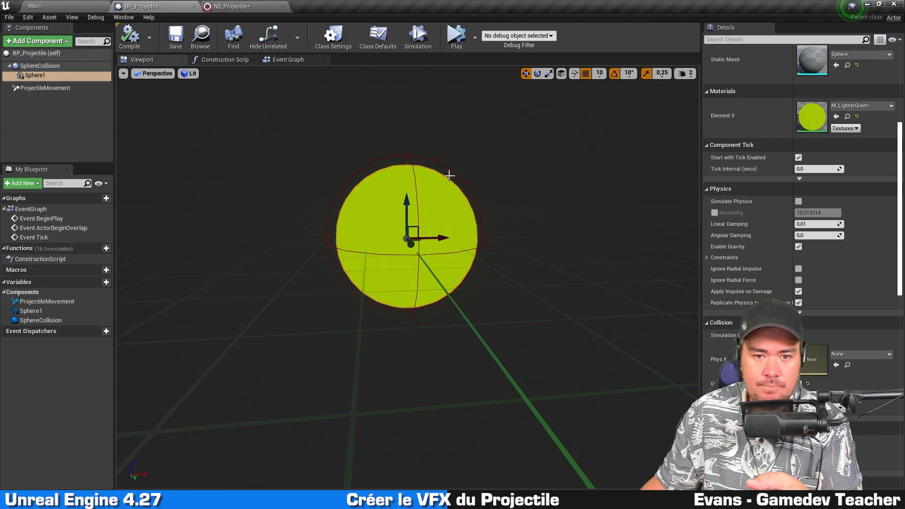
{"action": "left_click", "coordinate": [455, 172]}
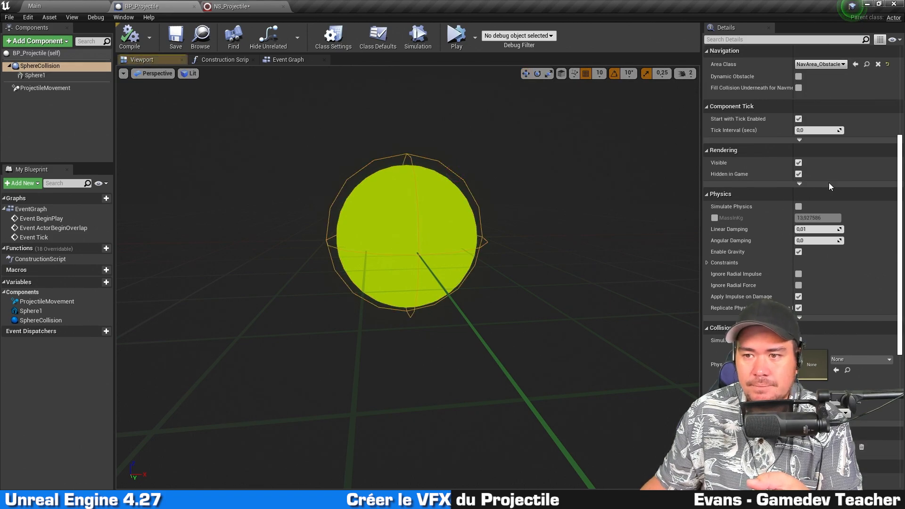
{"action": "scroll", "coordinate": [805, 184], "scroll_direction": "up", "scroll_amount": 5}
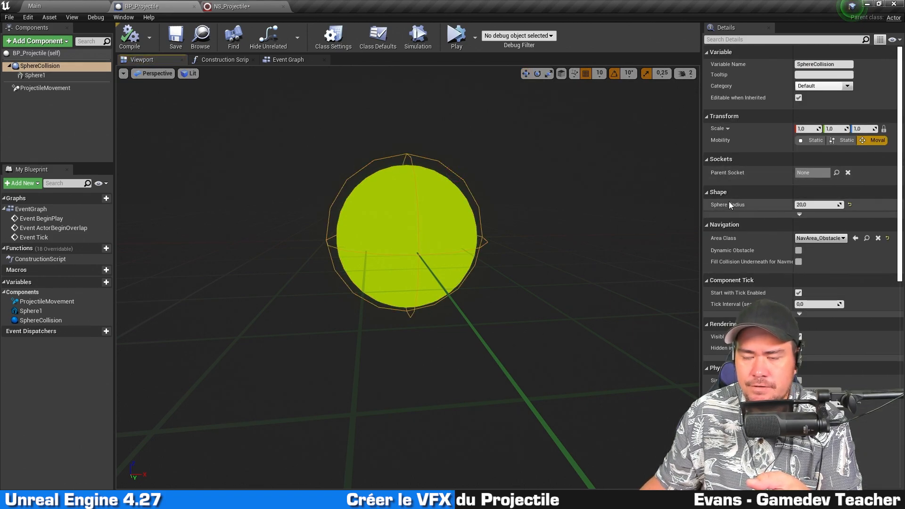
{"action": "left_click", "coordinate": [231, 6]}
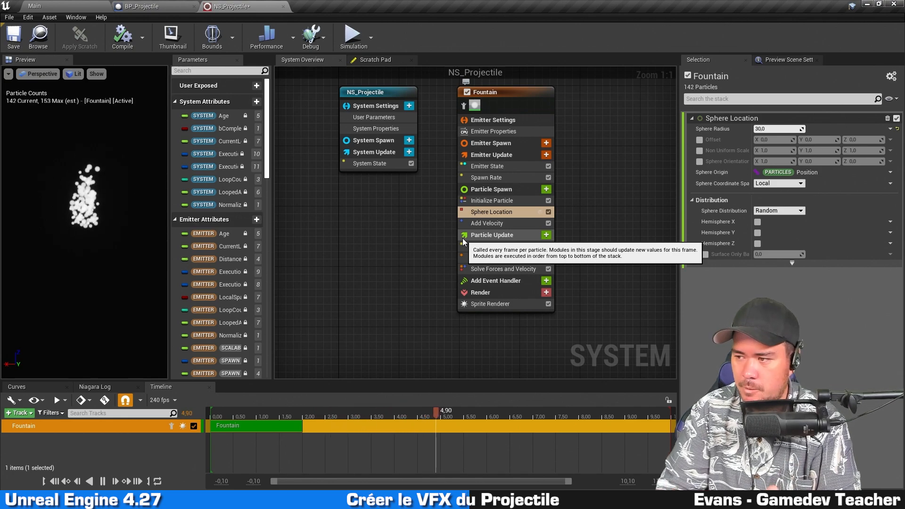
Set the Initialize Particle module's Lifetime Min to 0.25 and Lifetime Max to 0.5
{"action": "left_click", "coordinate": [500, 204]}
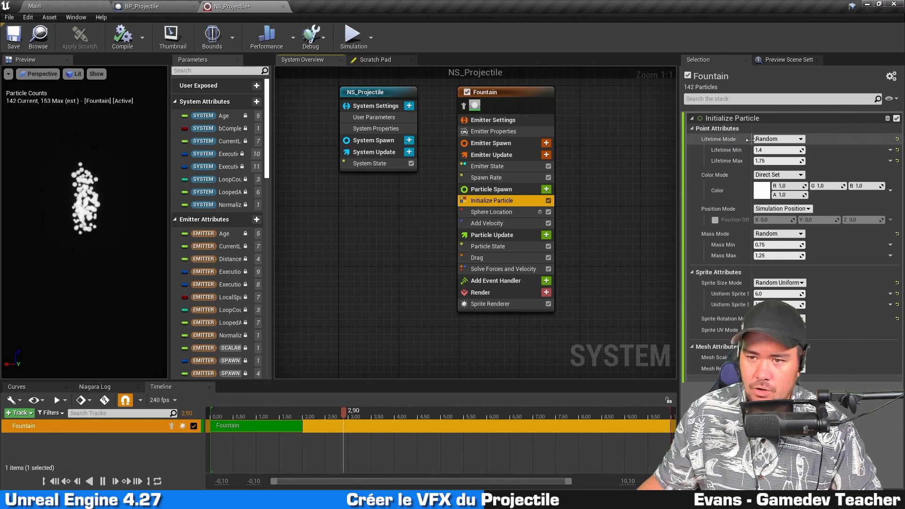
{"action": "left_click_drag", "start_coordinate": [755, 137], "coordinate": [760, 138]}
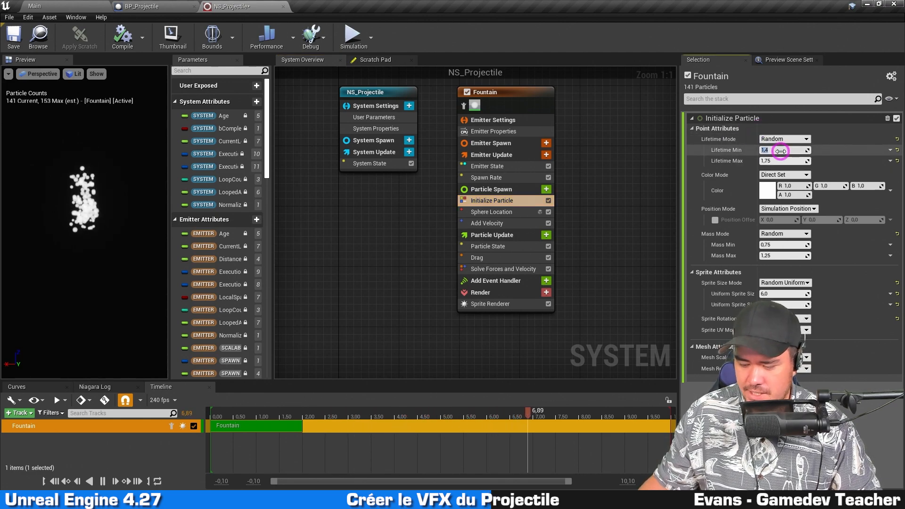
{"action": "key", "text": "Return"}
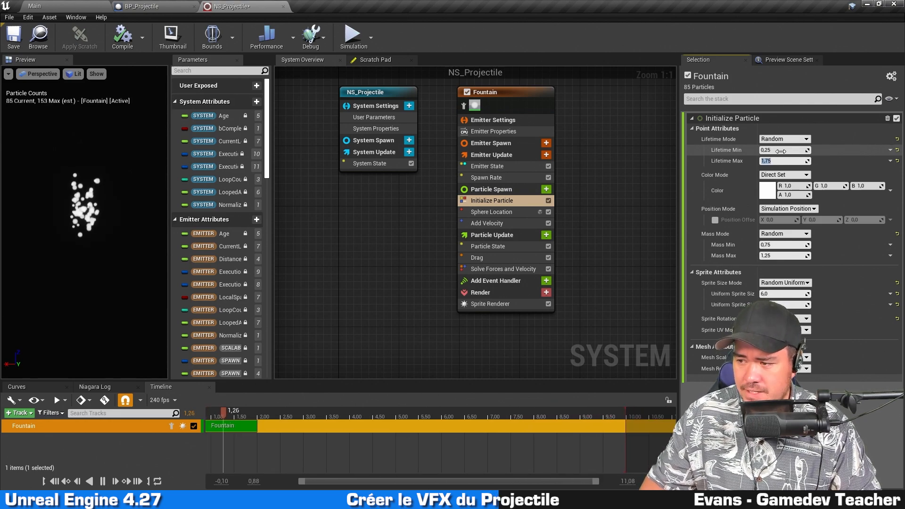
{"action": "type", "text": "0.5"}
{"action": "key", "text": "Return"}
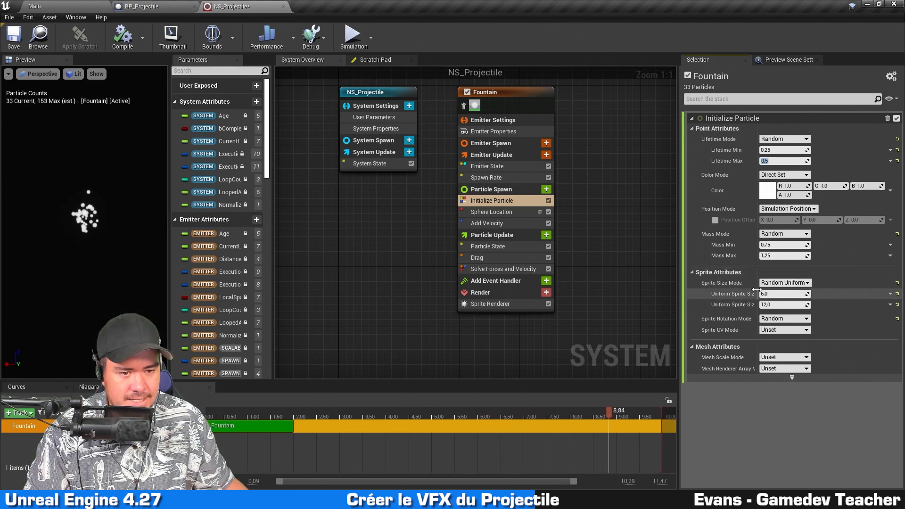
Set the Uniform Sprite Size Min to 10 and Max to 20, and switch Mass Mode to Unset / (Mass of 1)
{"action": "left_click_drag", "start_coordinate": [761, 293], "coordinate": [788, 294]}
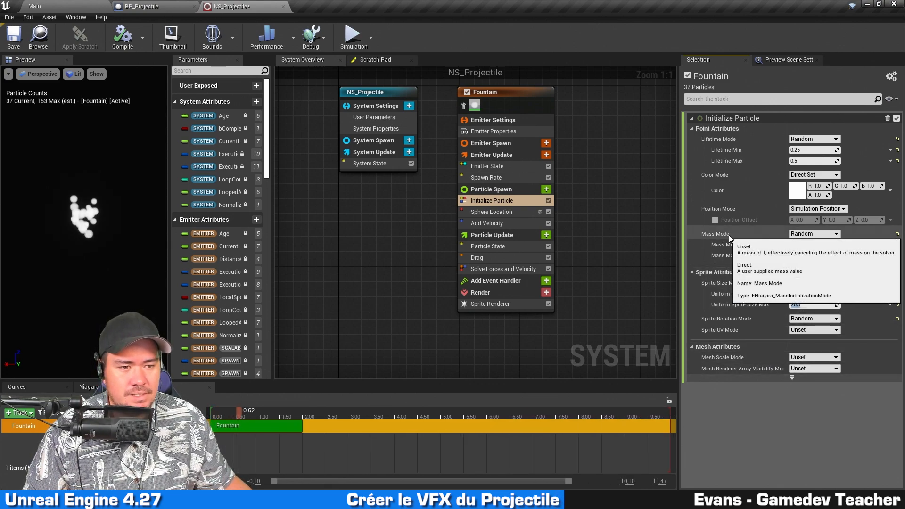
{"action": "left_click", "coordinate": [826, 238]}
{"action": "left_click", "coordinate": [826, 240]}
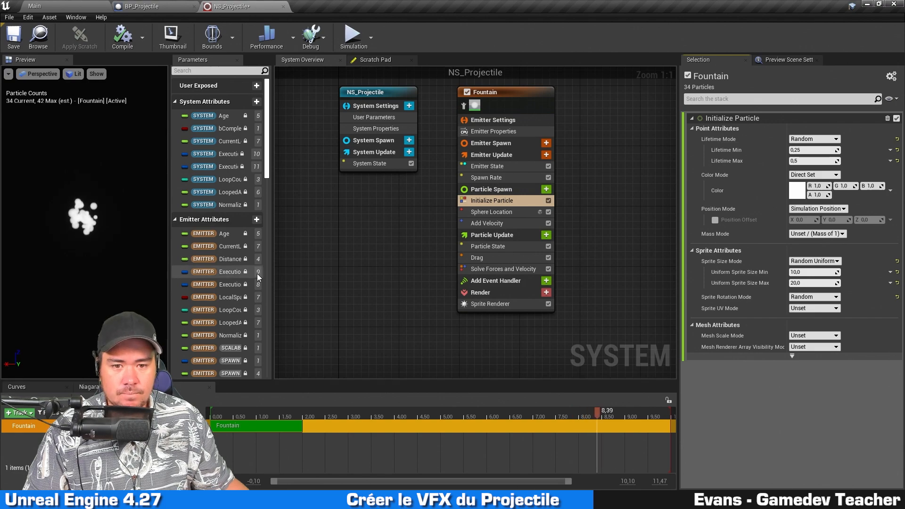
Set the Drag value of the Fountain emitter's Drag module to 1
{"action": "left_click", "coordinate": [517, 258]}
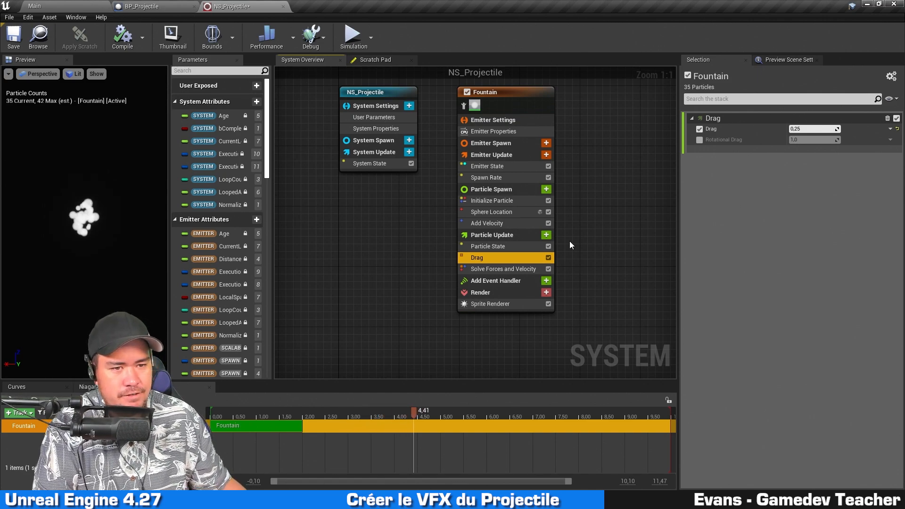
{"action": "left_click", "coordinate": [809, 129]}
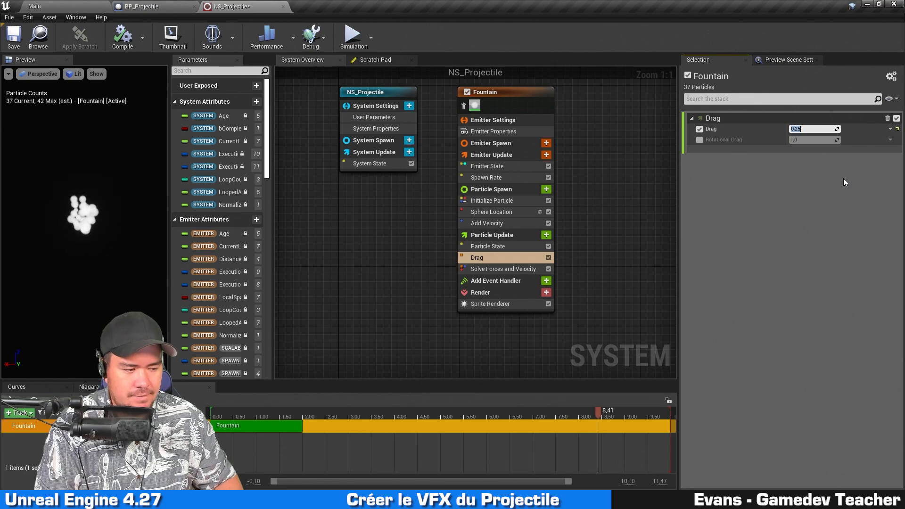
{"action": "type", "text": "1"}
{"action": "key", "text": "Return"}
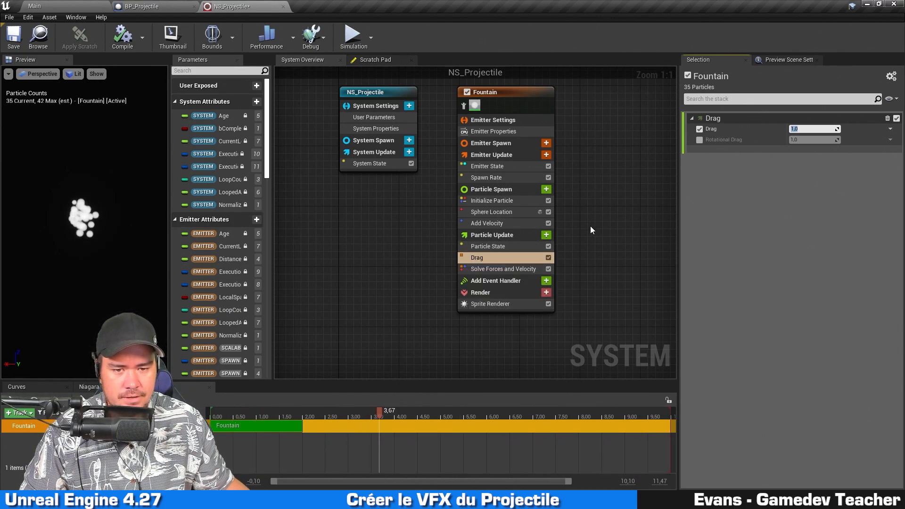
{"action": "left_click", "coordinate": [591, 225]}
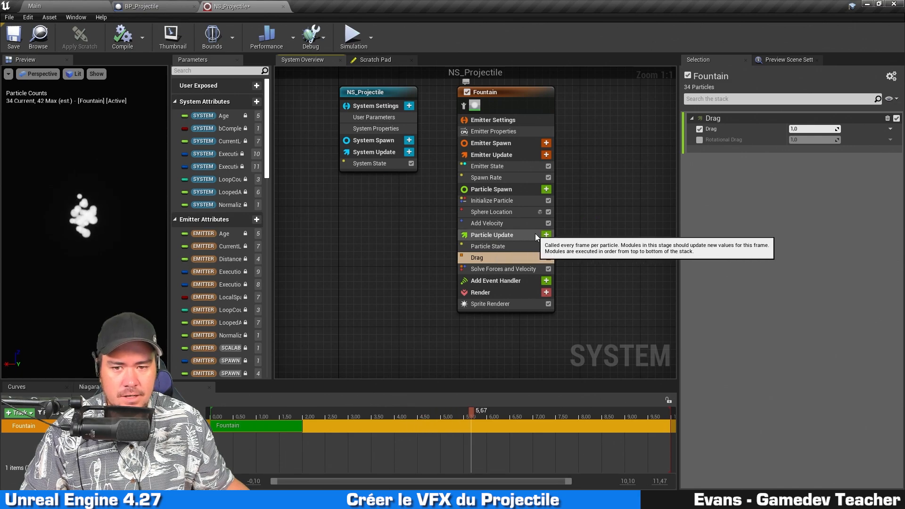
Add a Sprite Rotation Rate module to Particle Update and place it before Solve Forces and Velocity
{"action": "left_click", "coordinate": [547, 235]}
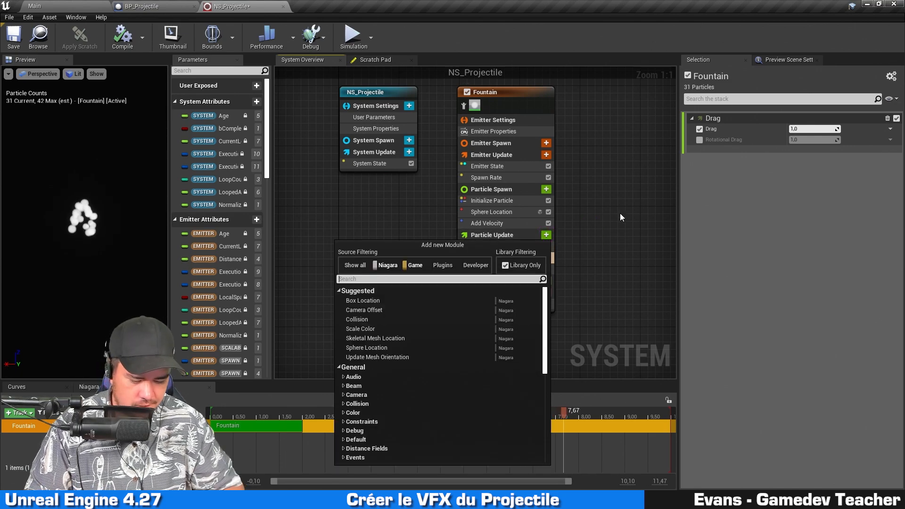
{"action": "type", "text": "sprite r"}
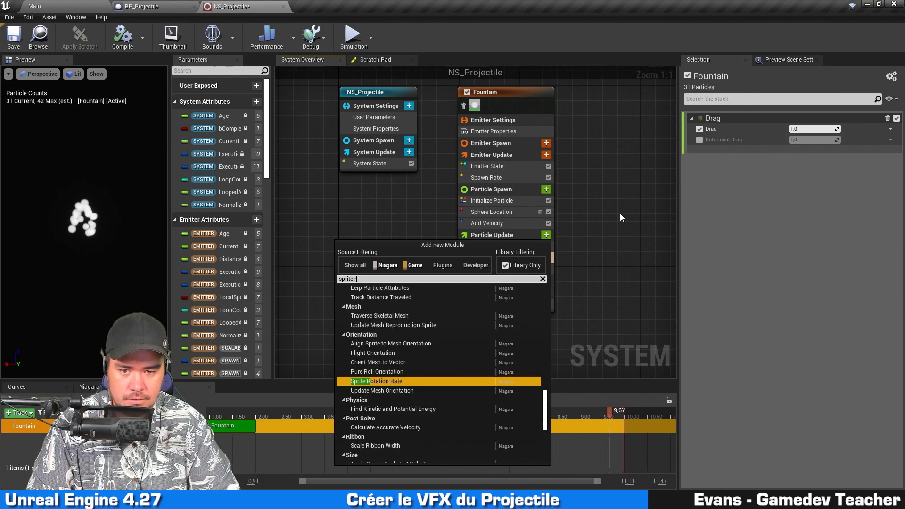
{"action": "type", "text": "otationra"}
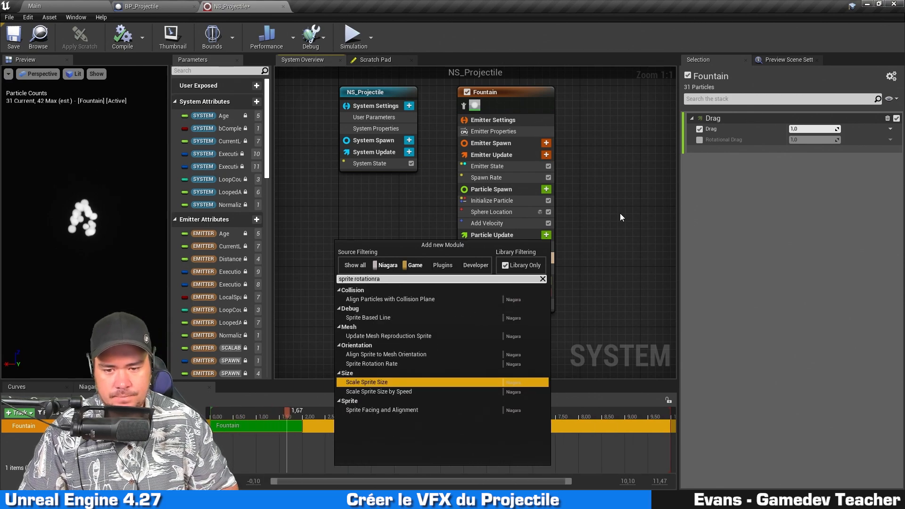
{"action": "key", "text": "BackSpace"}
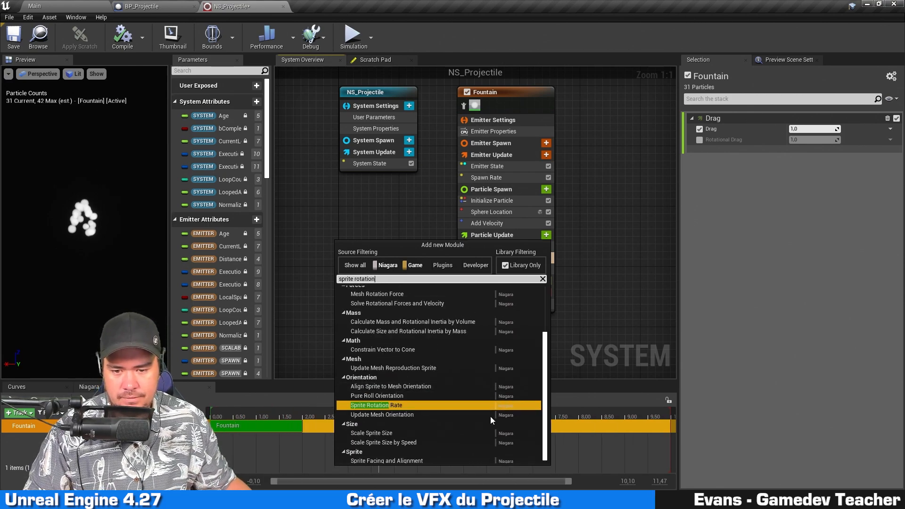
{"action": "left_click", "coordinate": [442, 404]}
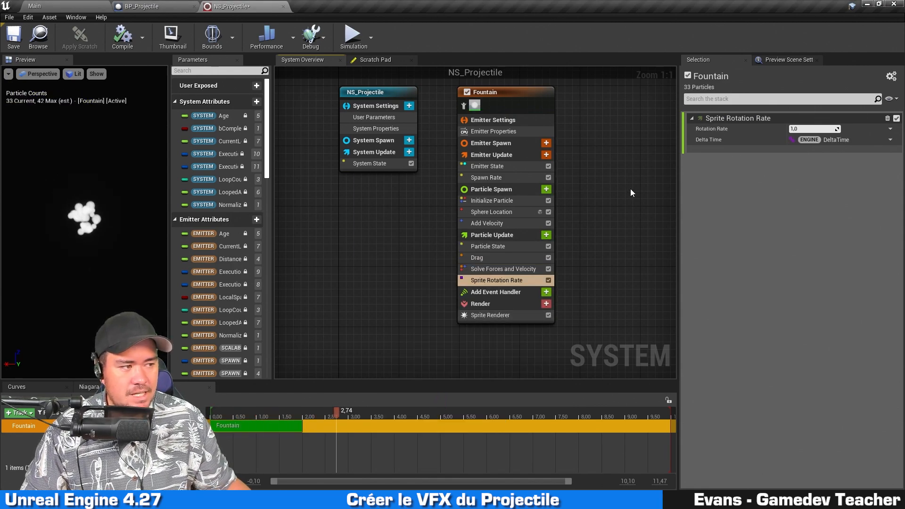
{"action": "left_click_drag", "start_coordinate": [504, 279], "coordinate": [505, 263]}
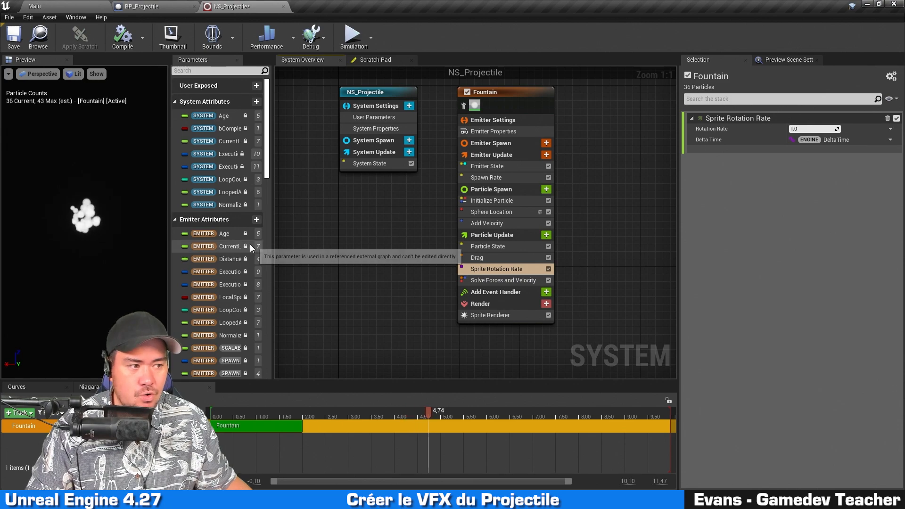
Assign the M_RandomPaletteColor material from the MaterialLibrary folder to the Sprite Renderer of NS_Projectile
{"action": "left_click", "coordinate": [507, 315]}
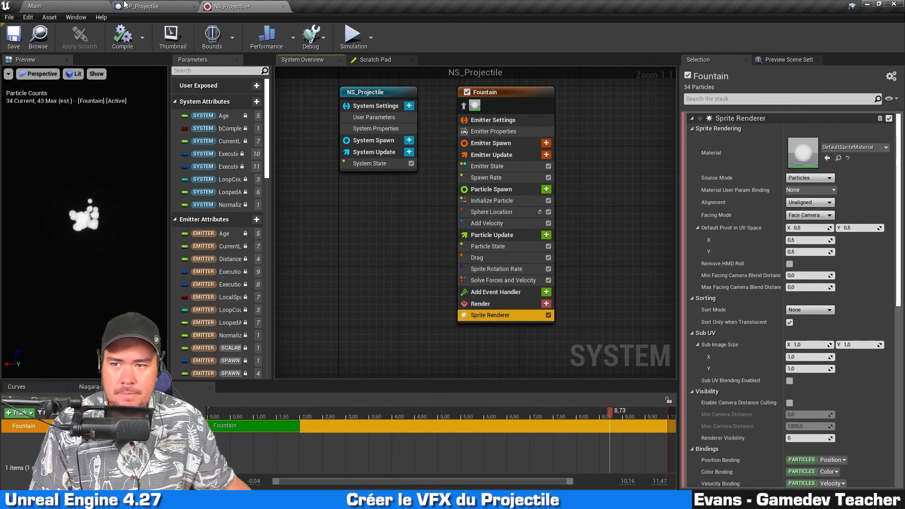
{"action": "left_click", "coordinate": [34, 5]}
{"action": "left_click", "coordinate": [330, 463]}
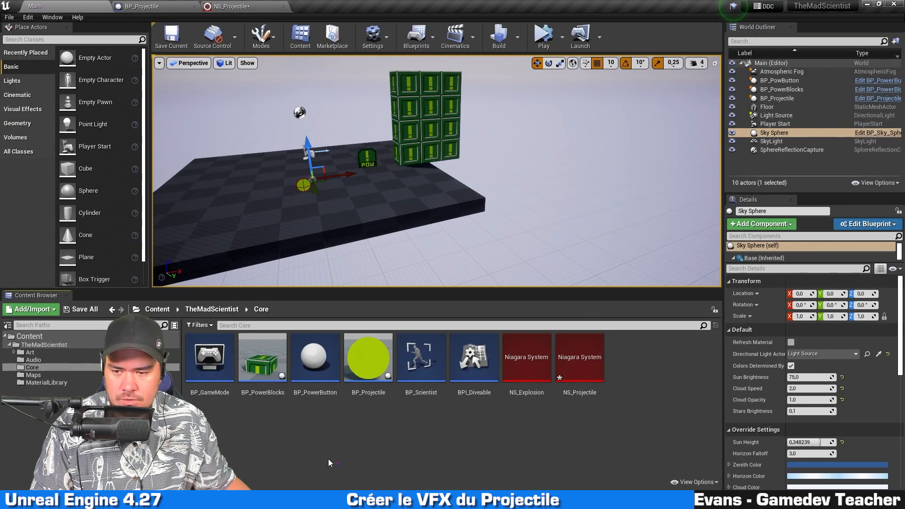
{"action": "left_click", "coordinate": [60, 384]}
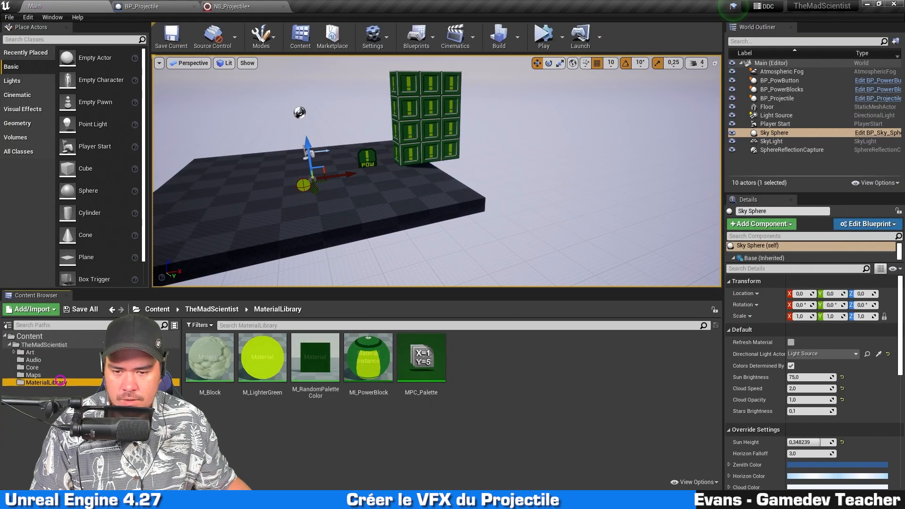
{"action": "left_click", "coordinate": [327, 366]}
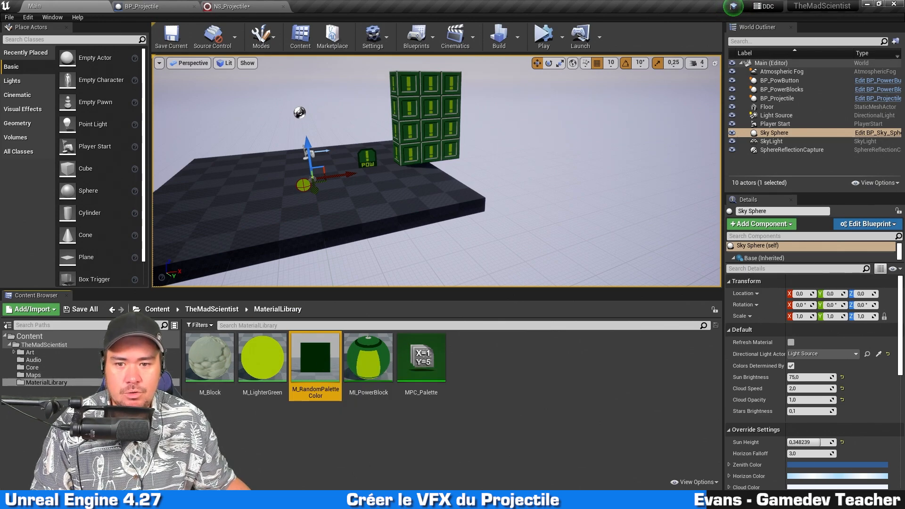
{"action": "left_click", "coordinate": [317, 427]}
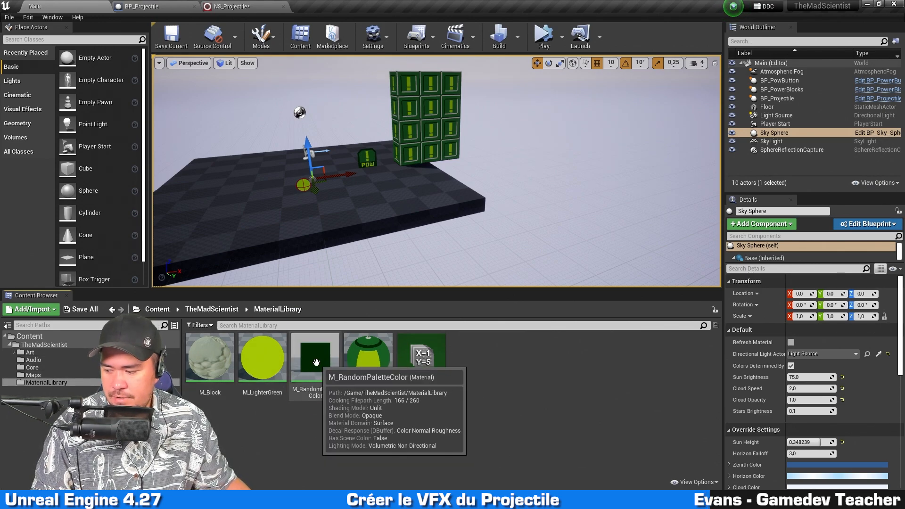
{"action": "left_click", "coordinate": [316, 362]}
{"action": "left_click", "coordinate": [231, 5]}
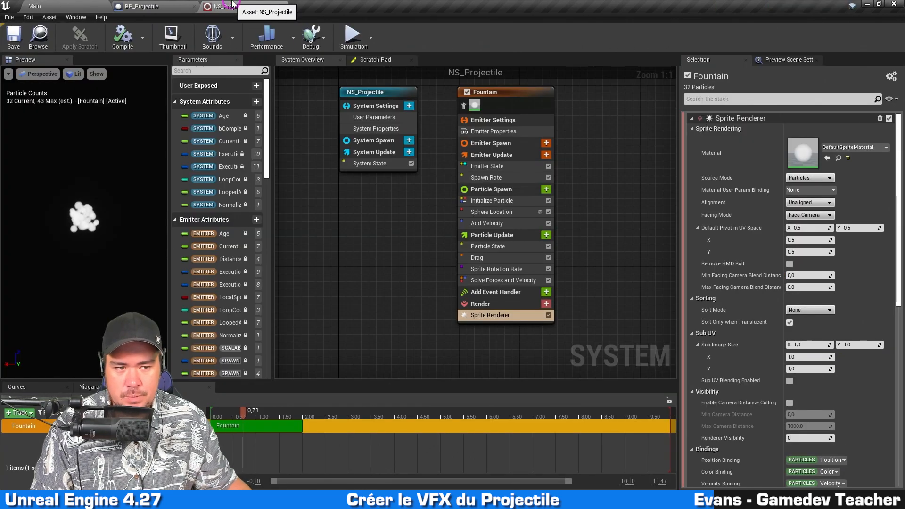
{"action": "left_click", "coordinate": [500, 315]}
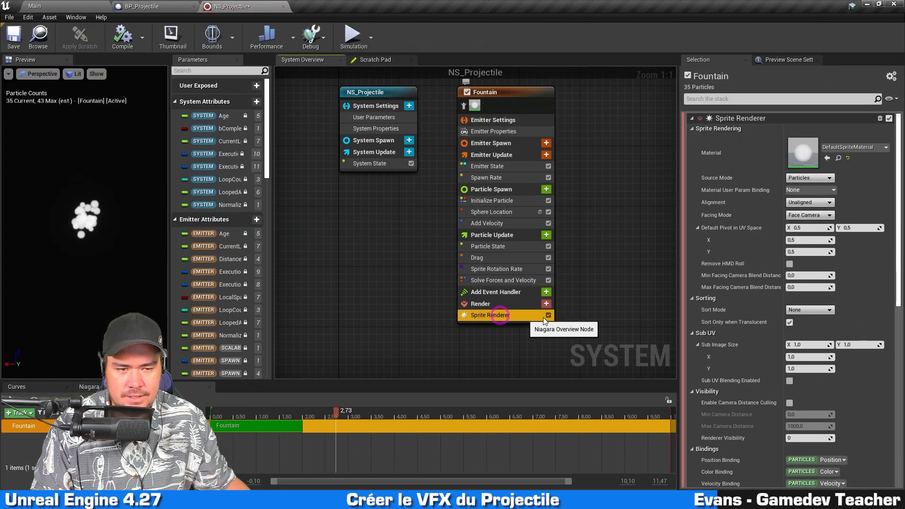
{"action": "left_click", "coordinate": [827, 159]}
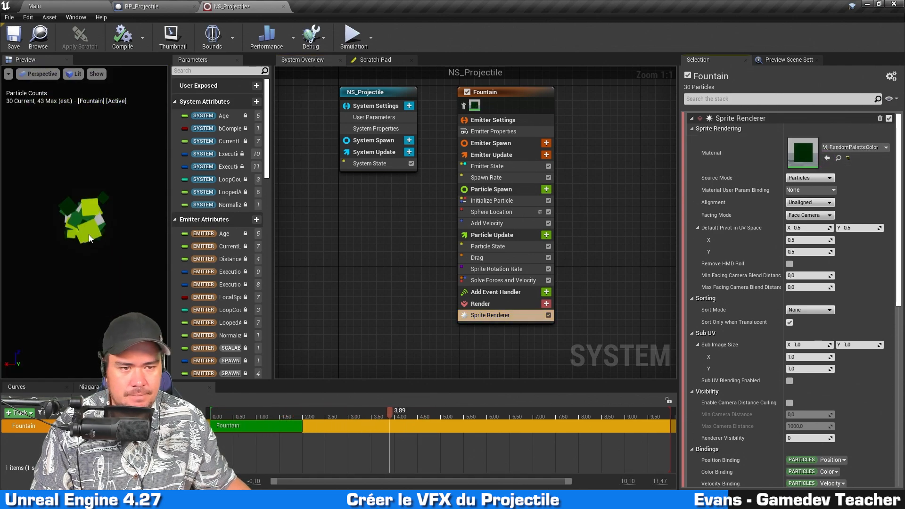
Drive the Sprite Rotation Rate module's Rotation Rate with a Random Range Float, with a minimum of -200 and a maximum of 200
{"action": "left_click", "coordinate": [525, 267]}
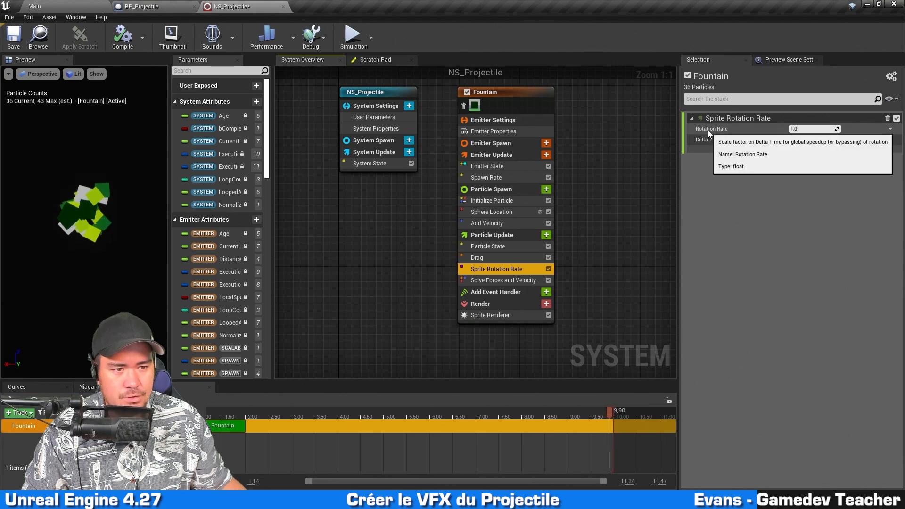
{"action": "left_click", "coordinate": [891, 129]}
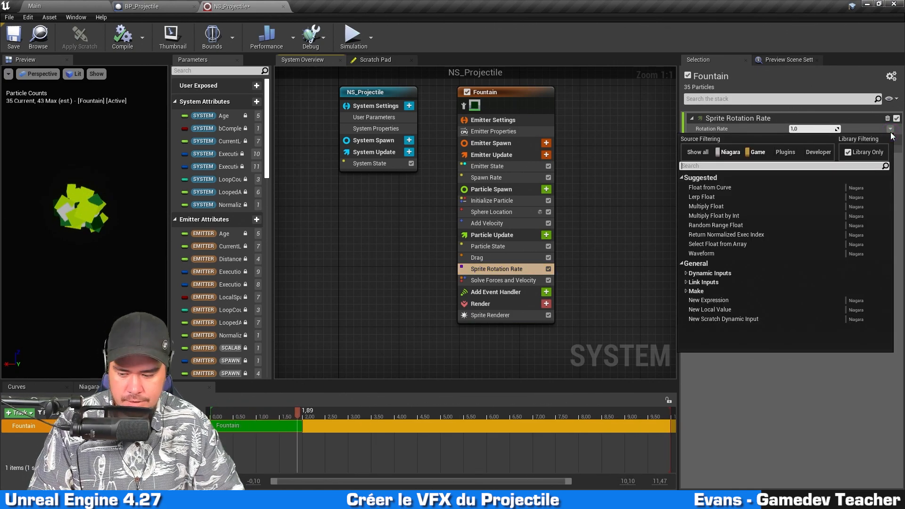
{"action": "type", "text": "random"}
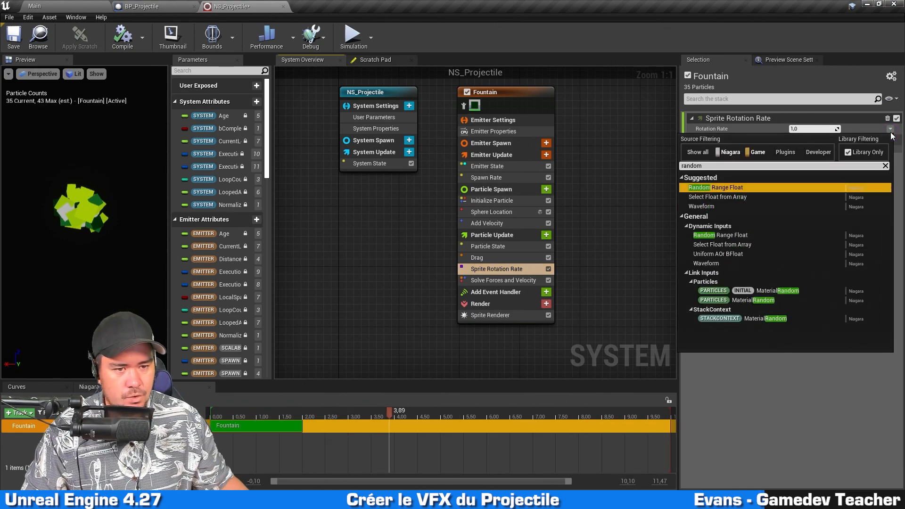
{"action": "left_click", "coordinate": [756, 187]}
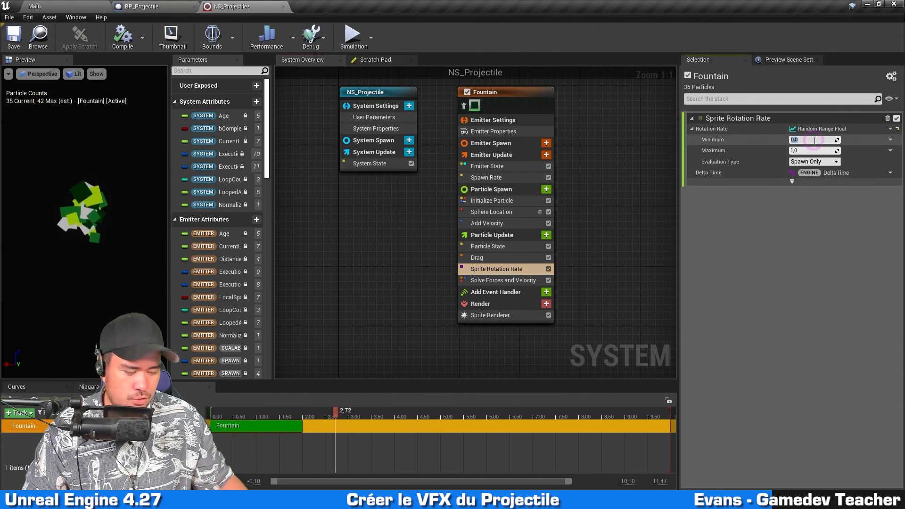
{"action": "left_click", "coordinate": [812, 140]}
{"action": "type", "text": "-200"}
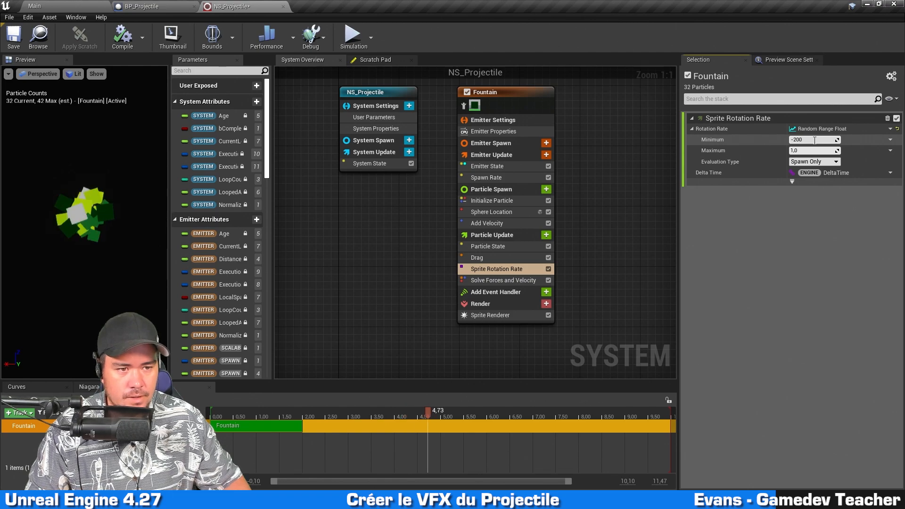
{"action": "key", "text": "Tab"}
{"action": "type", "text": "200"}
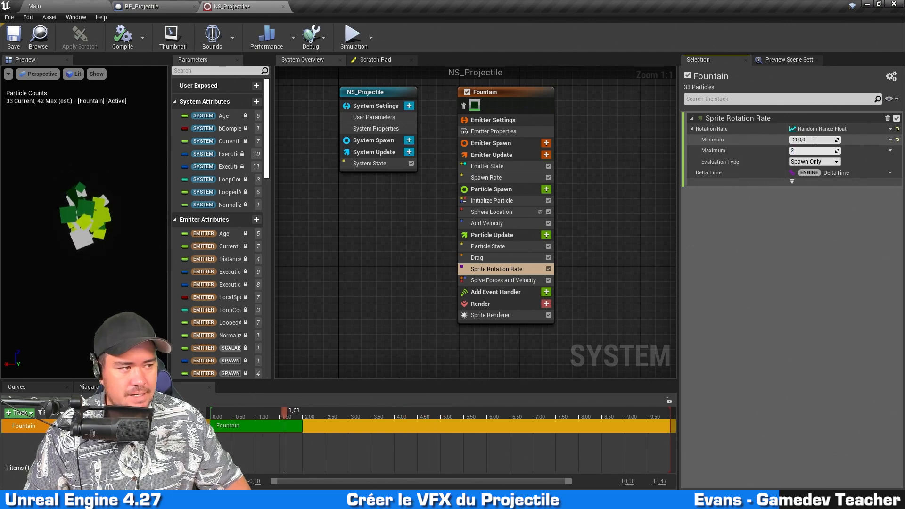
{"action": "key", "text": "Return"}
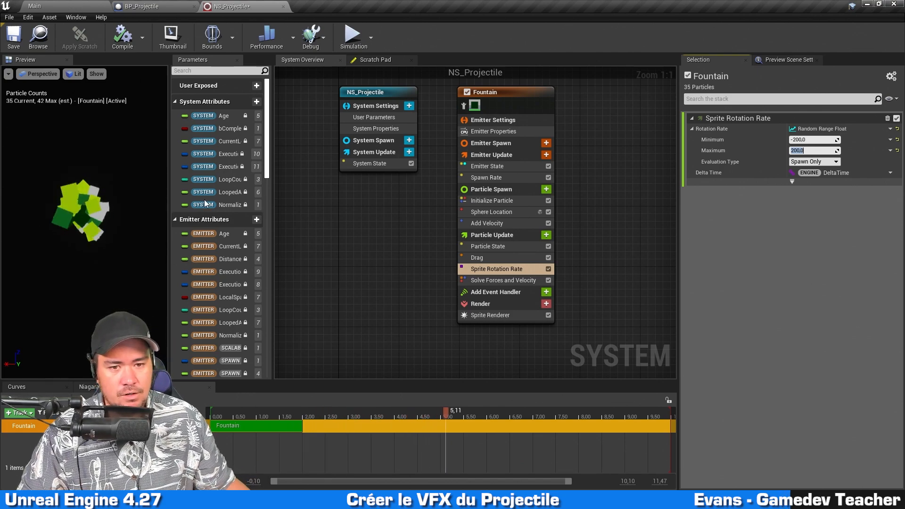
{"action": "left_click", "coordinate": [808, 269]}
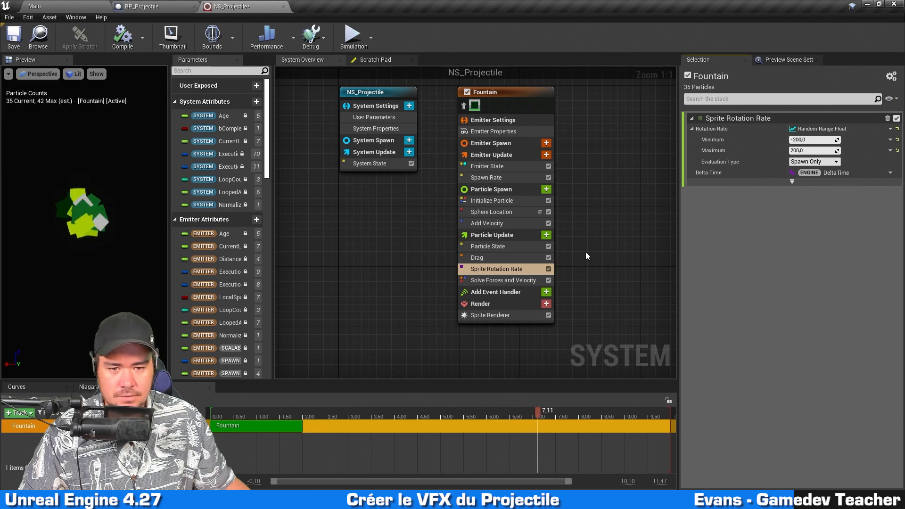
Add a Scale Sprite Size module to the Fountain emitter's Particle Update and place it before Solve Forces and Velocity
{"action": "left_click", "coordinate": [547, 236]}
{"action": "type", "text": "scale sprite"}
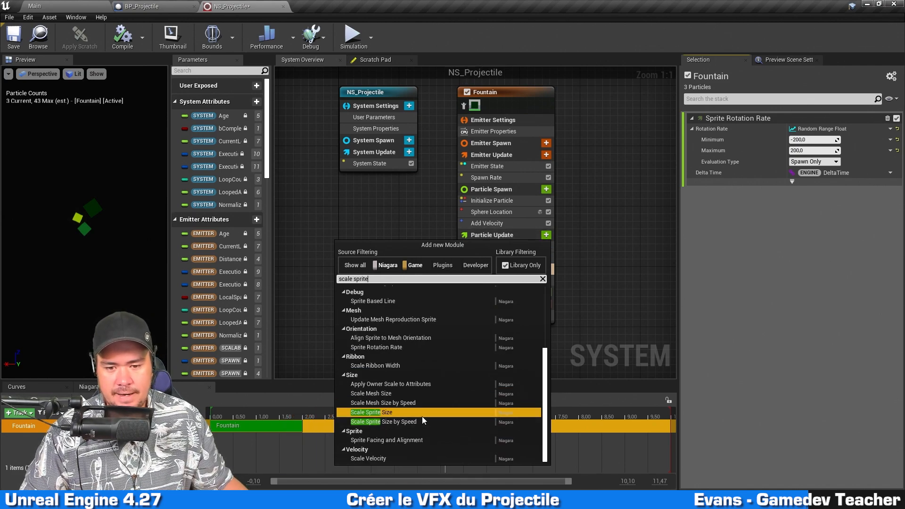
{"action": "left_click", "coordinate": [423, 413]}
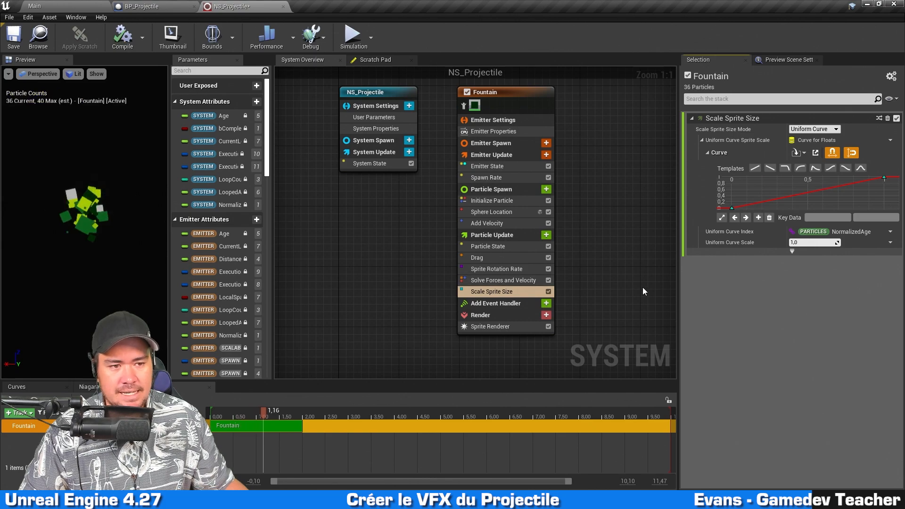
{"action": "left_click", "coordinate": [501, 291]}
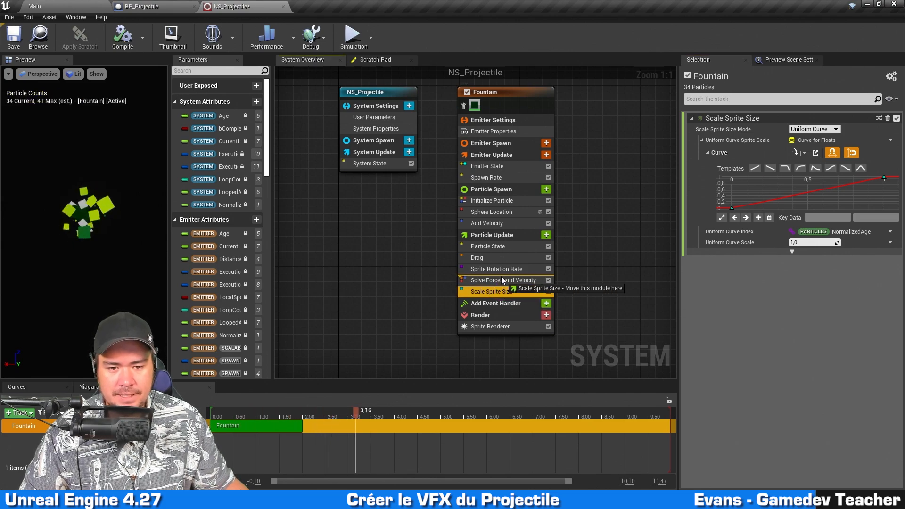
{"action": "left_click_drag", "start_coordinate": [502, 276], "coordinate": [502, 275]}
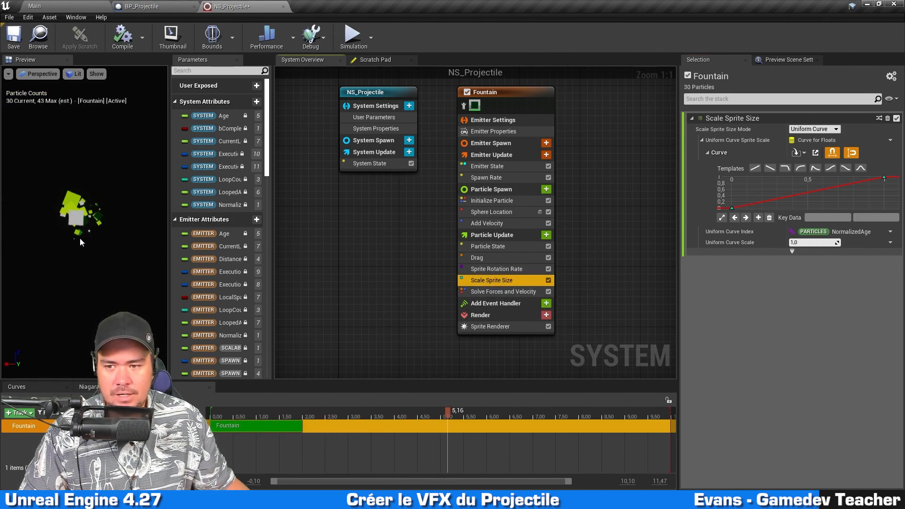
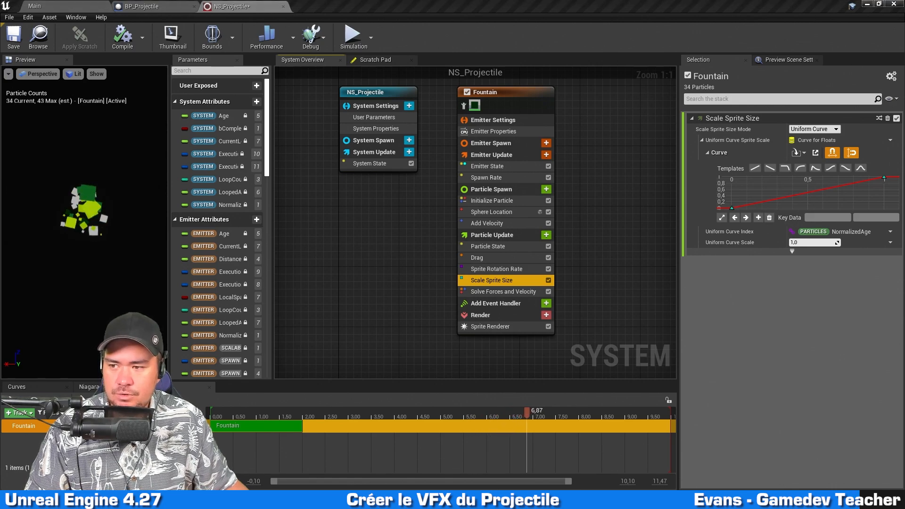
Apply the linear descending curve template to the Scale Sprite Size module, then compile, save and close NS_Projectile
{"action": "left_click", "coordinate": [769, 168]}
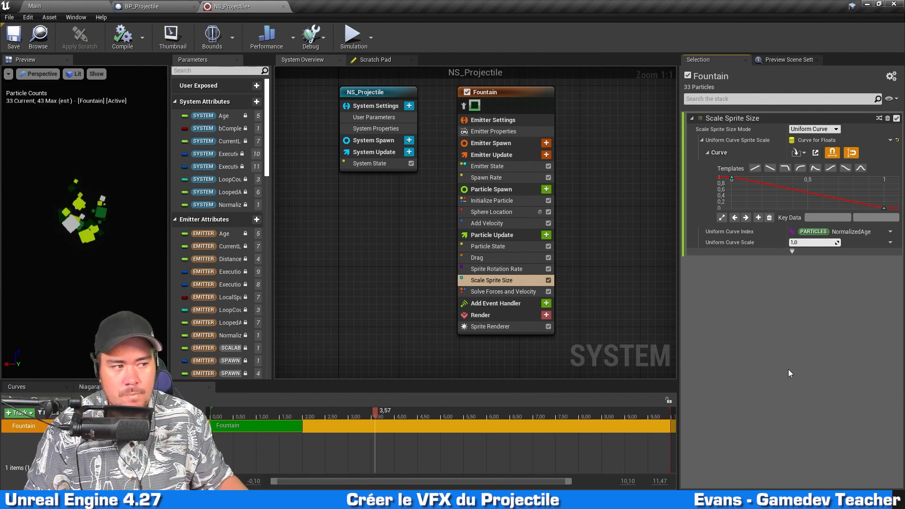
{"action": "left_click", "coordinate": [297, 232]}
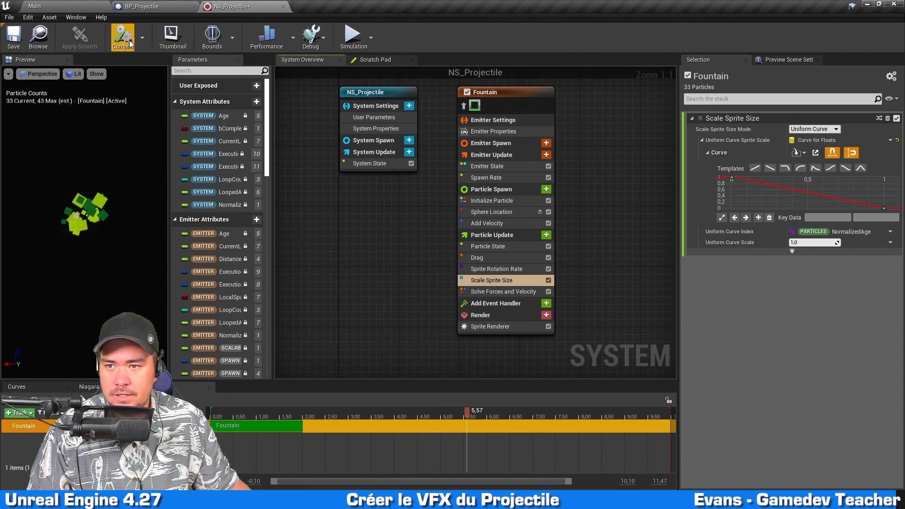
{"action": "left_click", "coordinate": [14, 36]}
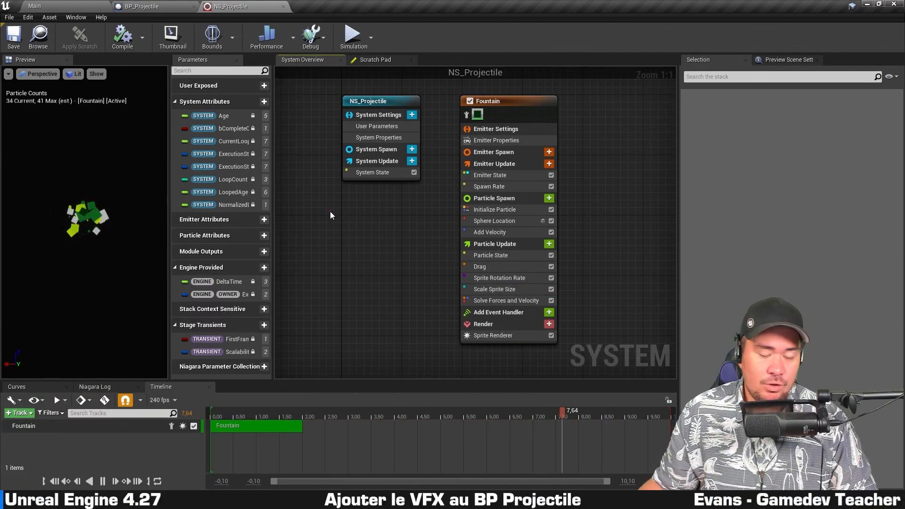
{"action": "left_click", "coordinate": [330, 212]}
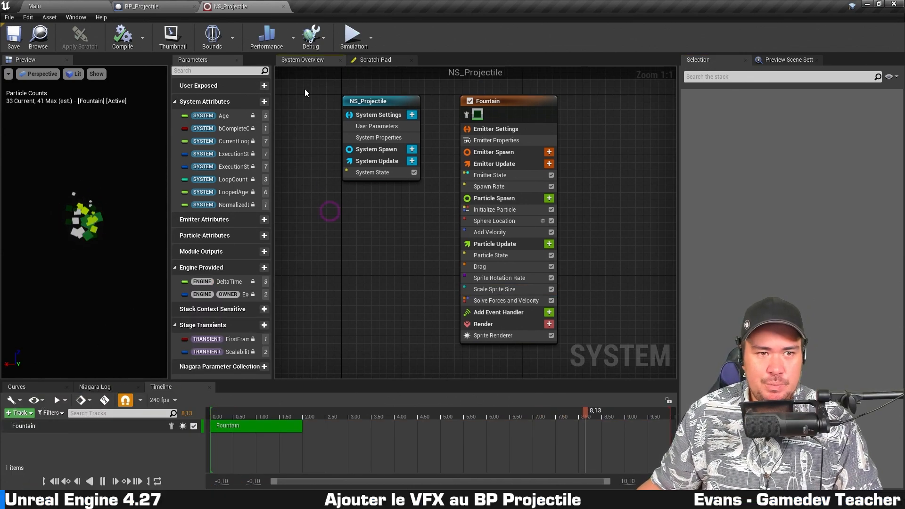
{"action": "left_click", "coordinate": [282, 6]}
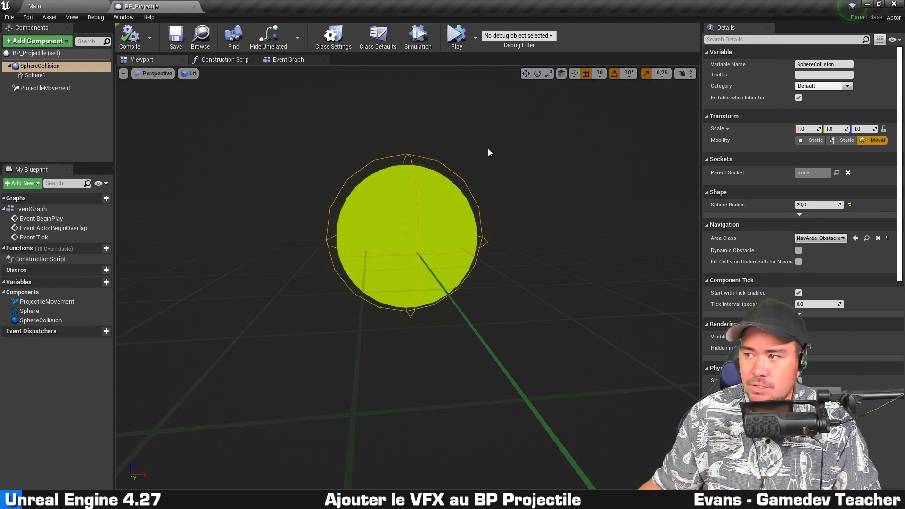
{"action": "left_click", "coordinate": [97, 140]}
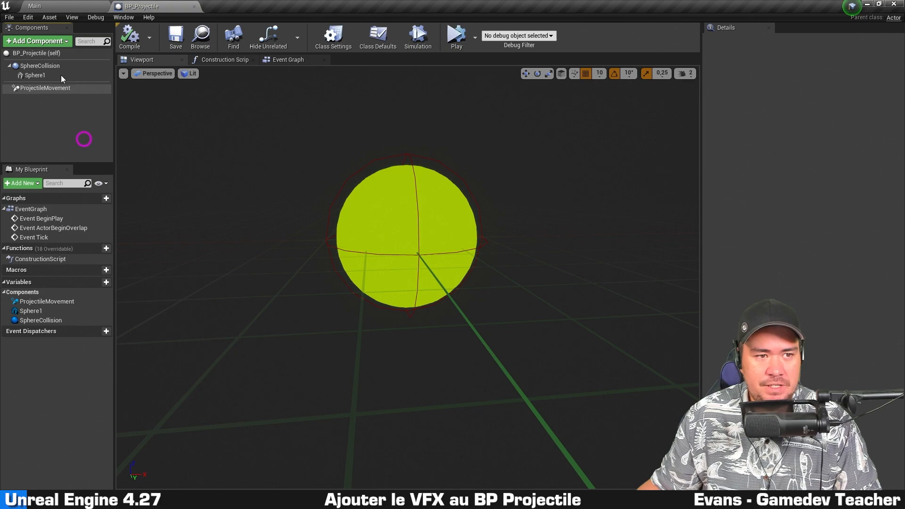
{"action": "left_click", "coordinate": [61, 45]}
{"action": "type", "text": "ni"}
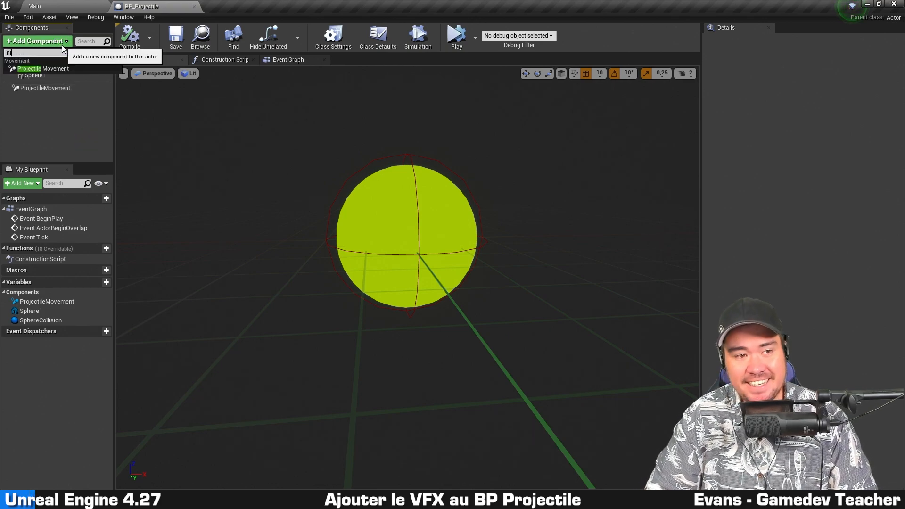
{"action": "type", "text": "agara"}
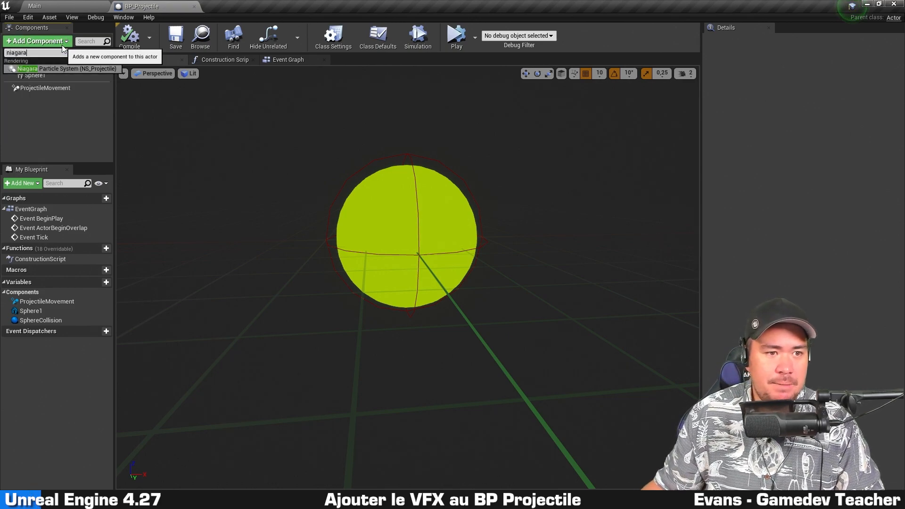
{"action": "left_click", "coordinate": [77, 71]}
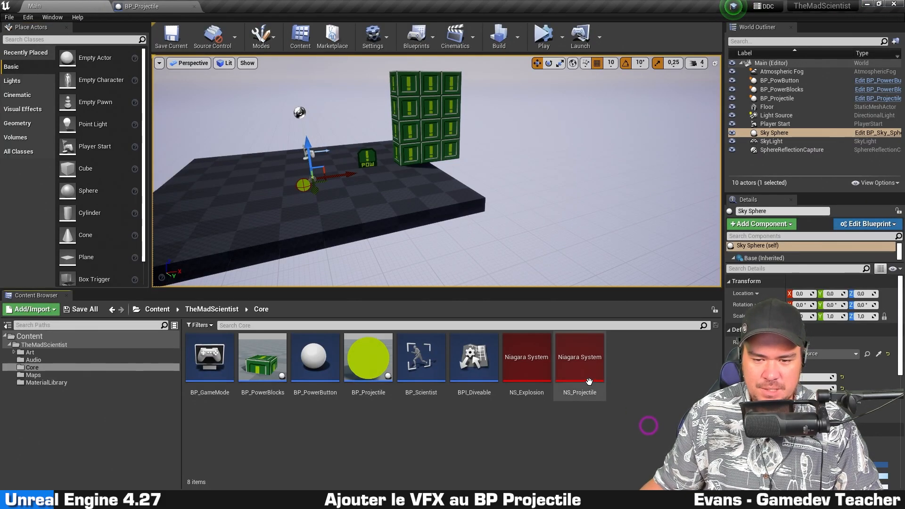
Add a Niagara Particle System component using NS_Projectile to BP_Projectile, then compile and save the blueprint
{"action": "left_click", "coordinate": [579, 360]}
{"action": "left_click", "coordinate": [141, 7]}
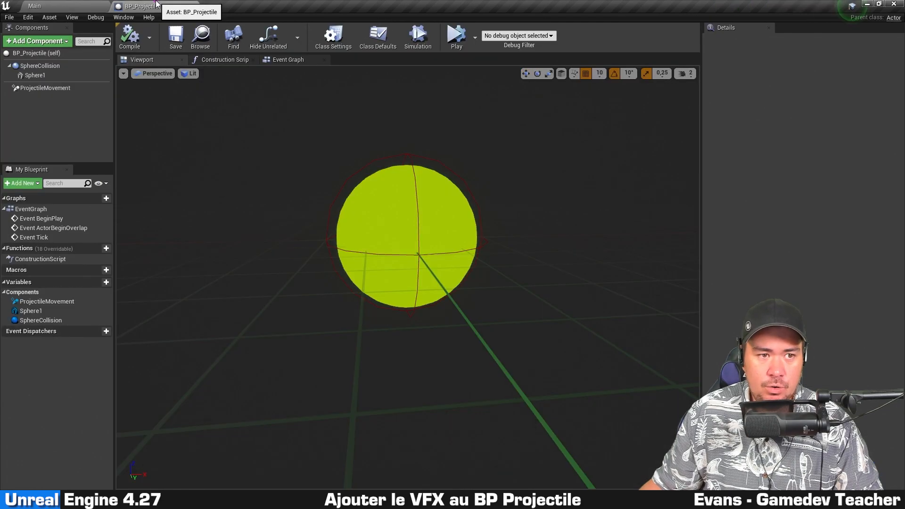
{"action": "left_click", "coordinate": [53, 43]}
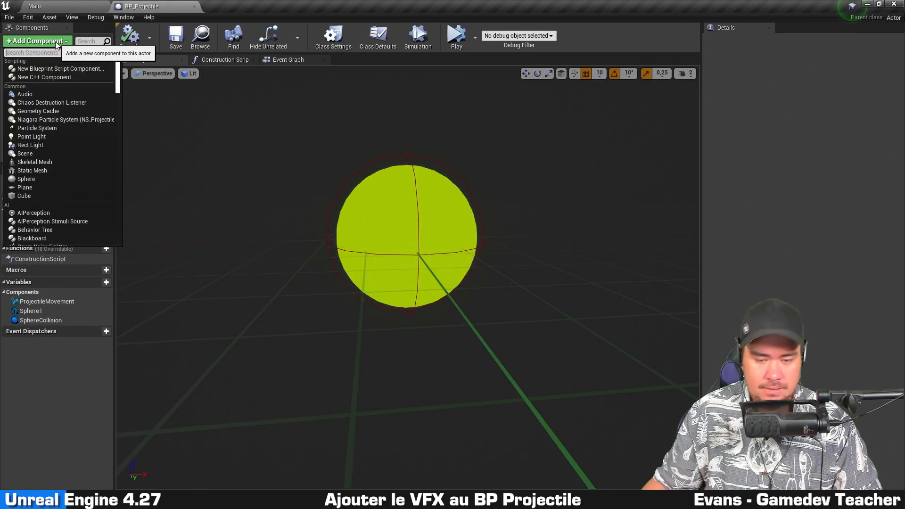
{"action": "type", "text": "niagara"}
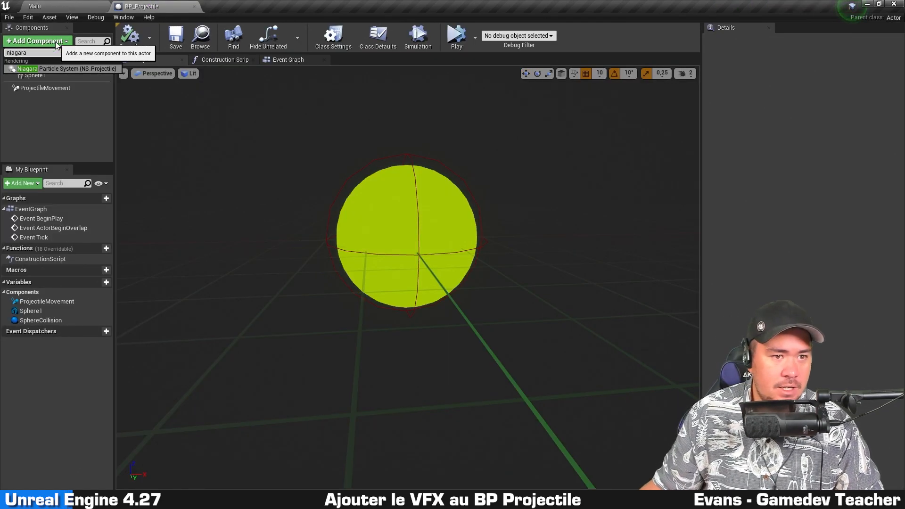
{"action": "left_click", "coordinate": [112, 69]}
{"action": "scroll", "coordinate": [537, 156], "scroll_direction": "down", "scroll_amount": 5}
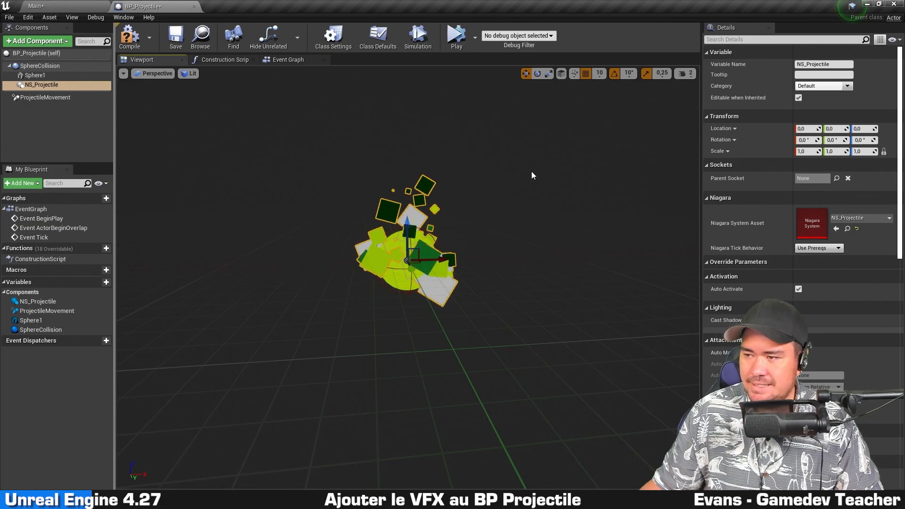
{"action": "key", "text": "ctrl+s"}
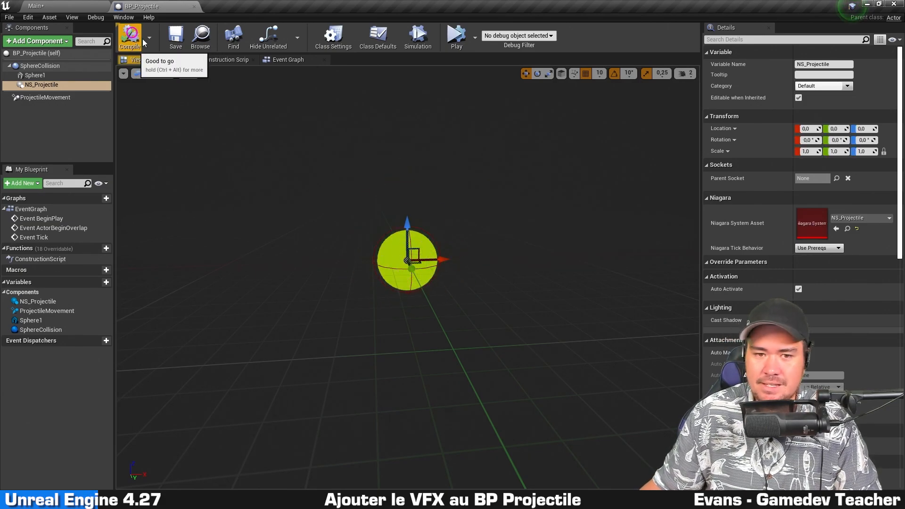
Play-test the Main level to check the projectile's particle effect in flight, then stop the simulation
{"action": "left_click", "coordinate": [85, 6]}
{"action": "scroll", "coordinate": [491, 204], "scroll_direction": "up", "scroll_amount": 3}
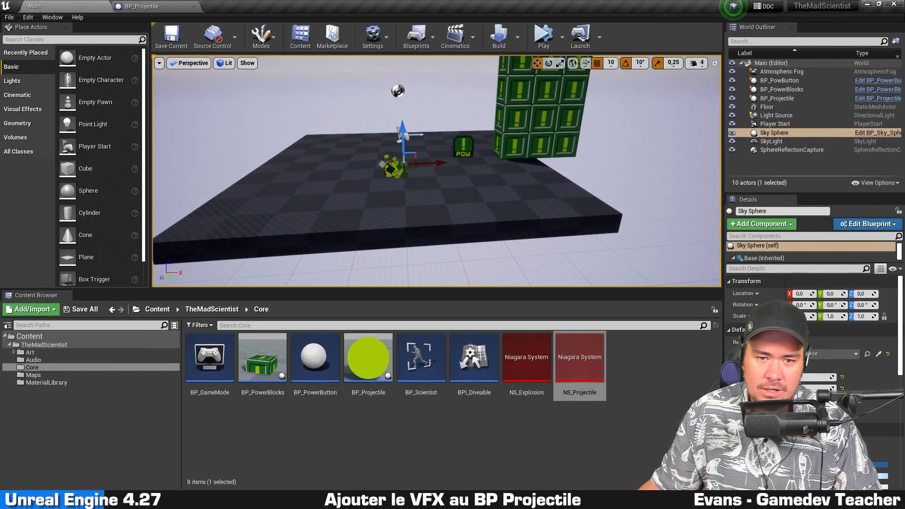
{"action": "left_click", "coordinate": [545, 36]}
{"action": "right_click_drag", "start_coordinate": [566, 101], "coordinate": [511, 103]}
{"action": "left_click", "coordinate": [571, 34]}
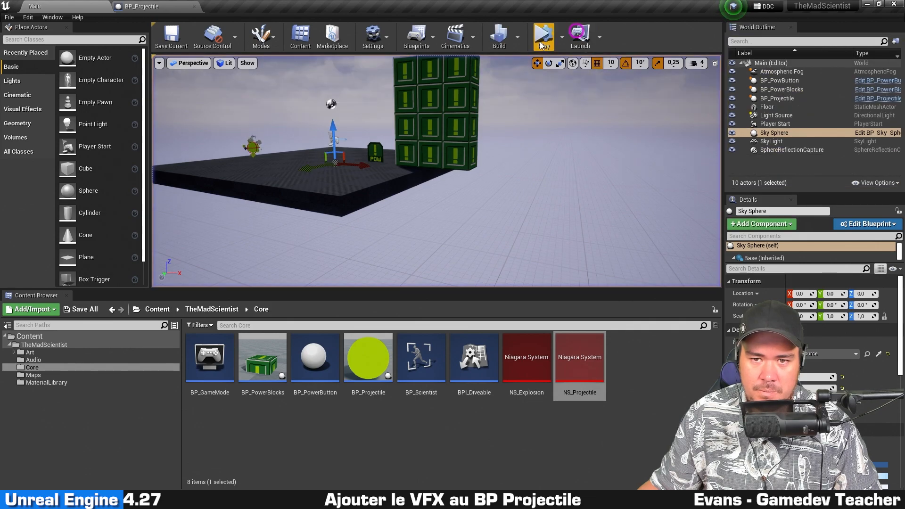
{"action": "left_click", "coordinate": [545, 35]}
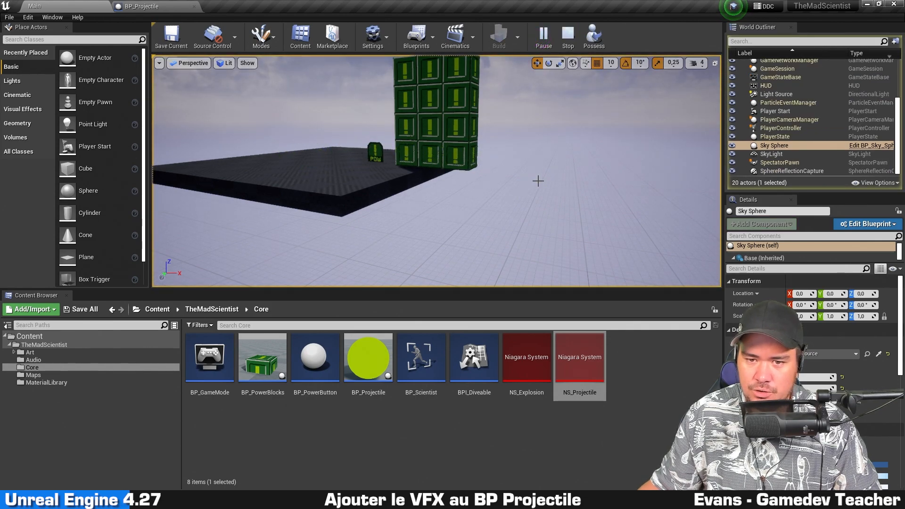
{"action": "left_click", "coordinate": [569, 37]}
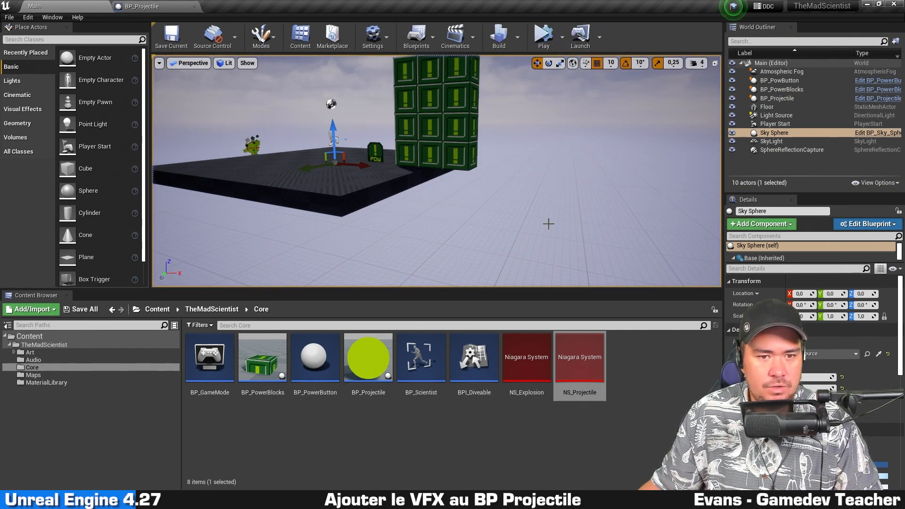
Move the BP_Projectile actor in the Main level to location X -30, Y 0, Z 220
{"action": "right_click_drag", "start_coordinate": [424, 165], "coordinate": [512, 221]}
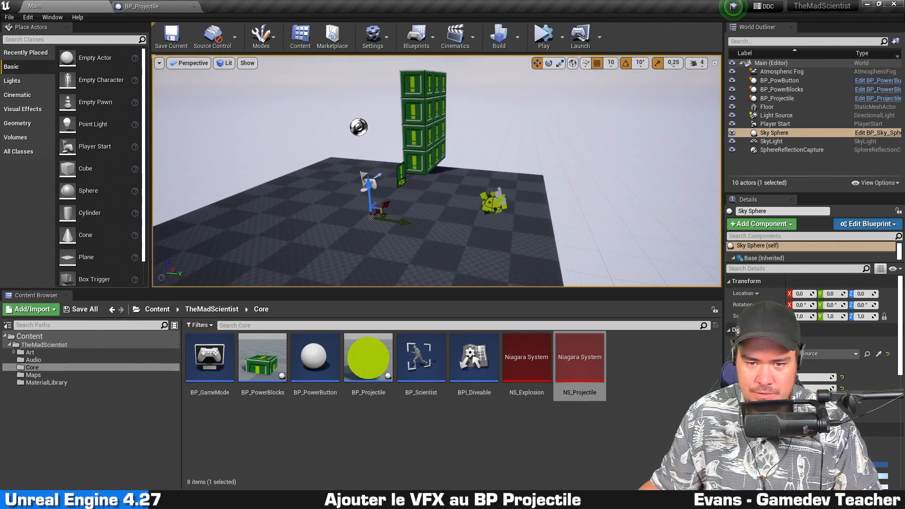
{"action": "left_click", "coordinate": [493, 186]}
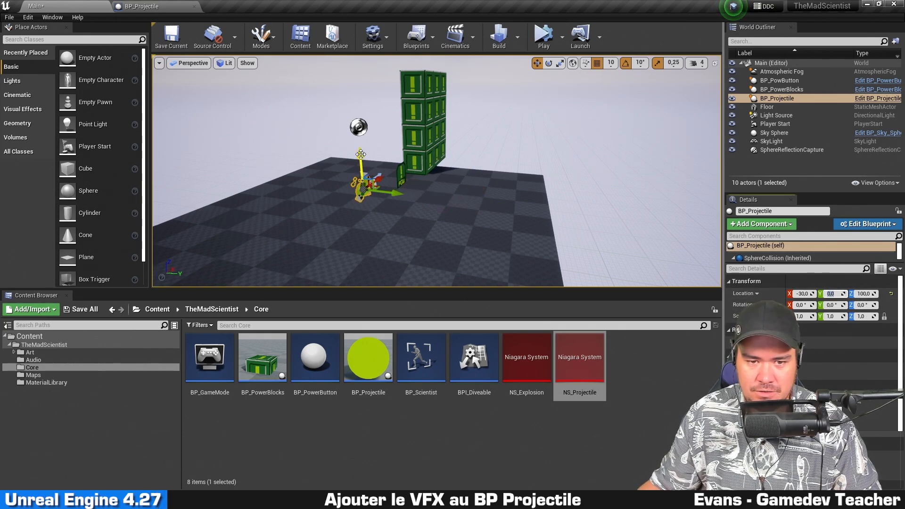
{"action": "right_click_drag", "start_coordinate": [464, 103], "coordinate": [351, 87]}
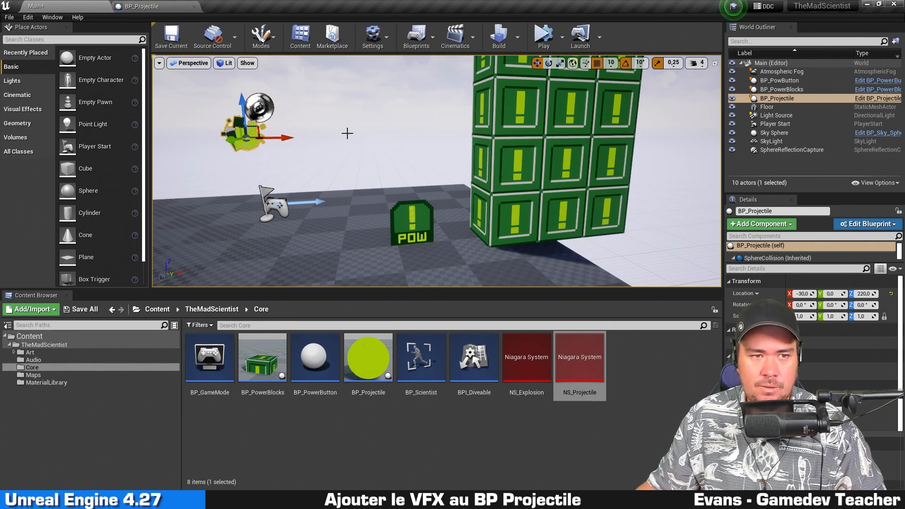
Set the Collision Presets of BP_Projectile's SphereCollision component to Custom, with its collision responses expanded
{"action": "left_click", "coordinate": [155, 4]}
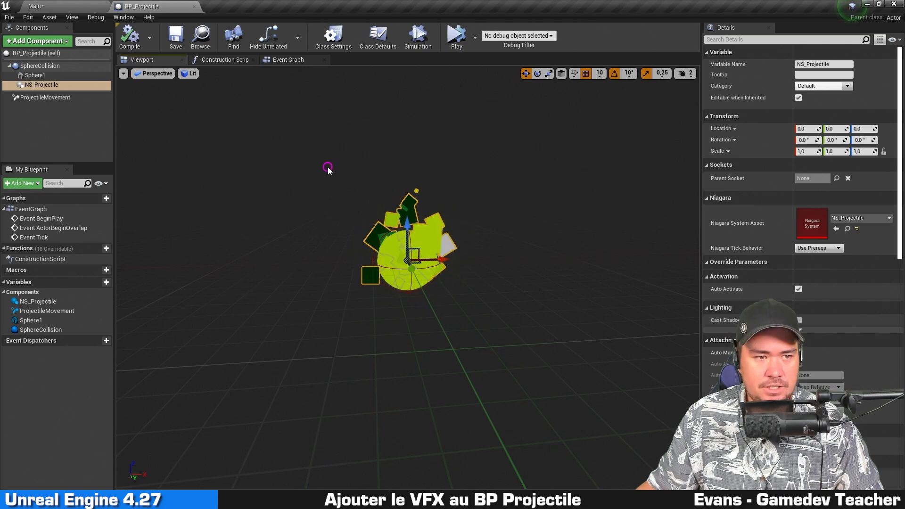
{"action": "left_click", "coordinate": [40, 66]}
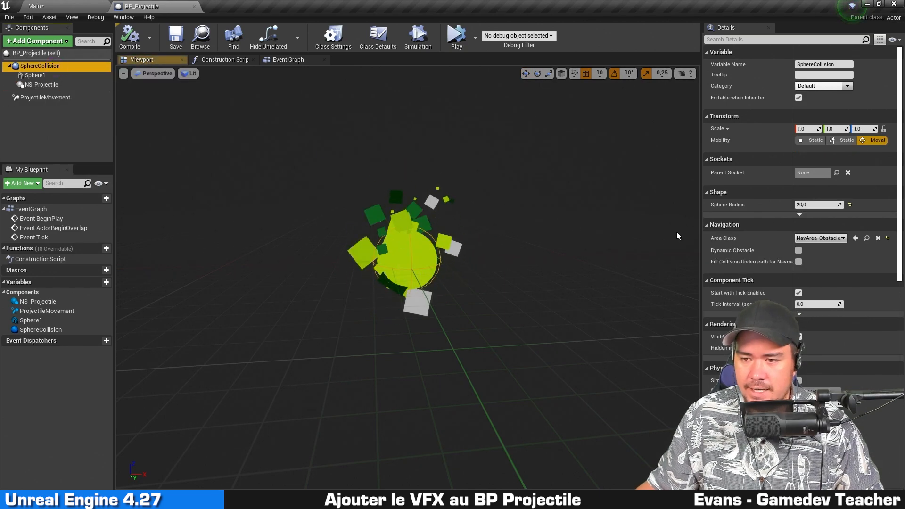
{"action": "scroll", "coordinate": [752, 141], "scroll_direction": "down", "scroll_amount": 10}
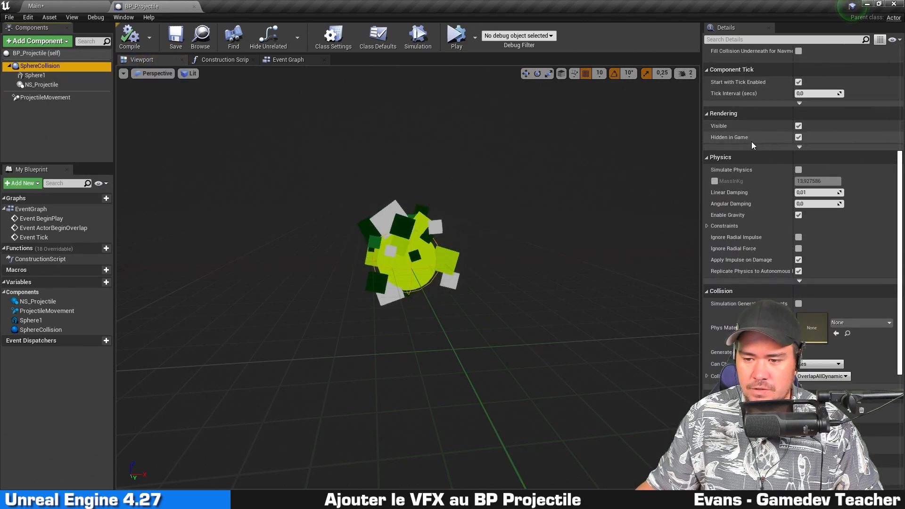
{"action": "scroll", "coordinate": [751, 141], "scroll_direction": "down", "scroll_amount": 5}
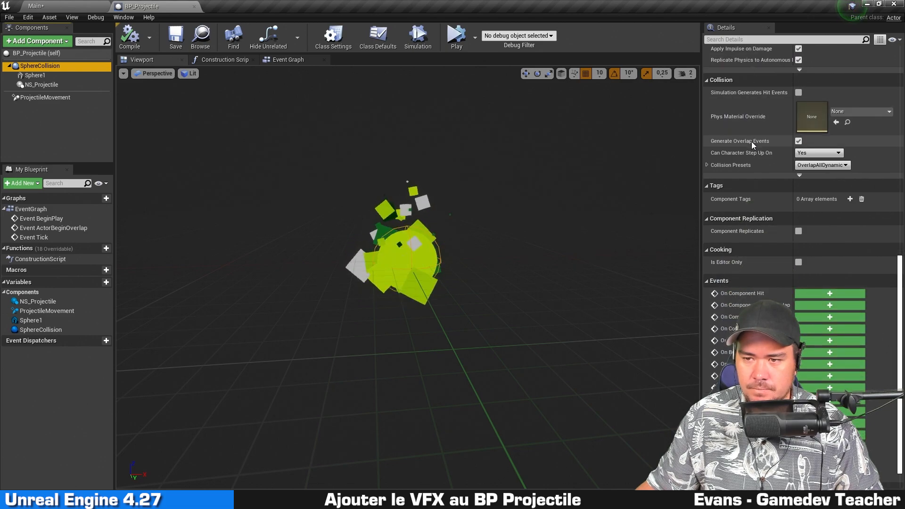
{"action": "left_click", "coordinate": [737, 169]}
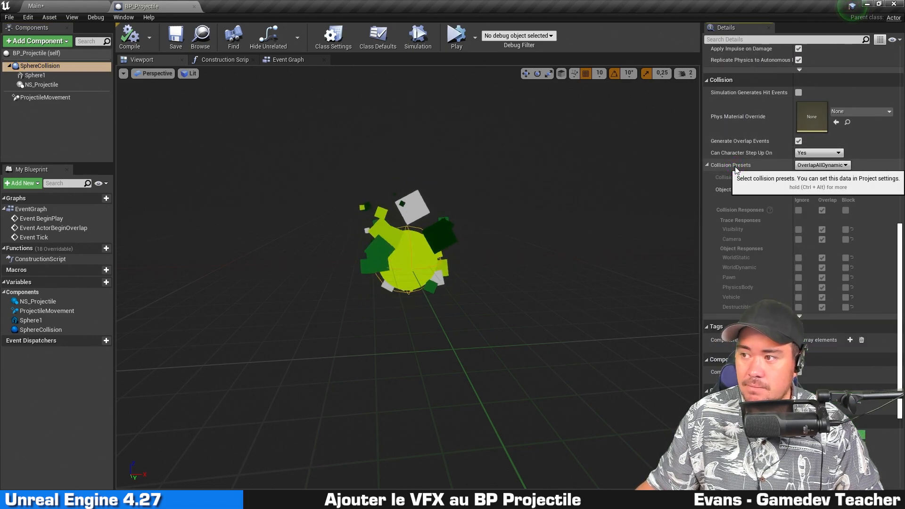
{"action": "left_click", "coordinate": [833, 166]}
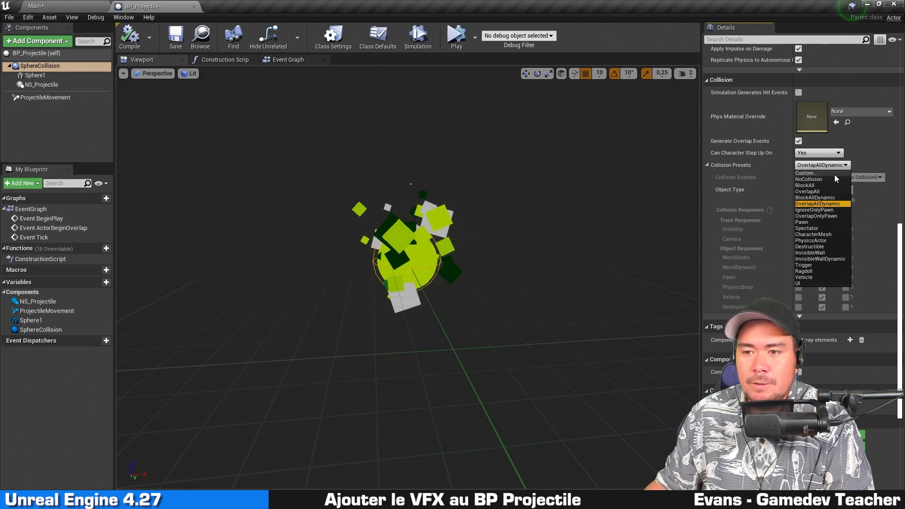
{"action": "left_click", "coordinate": [835, 173]}
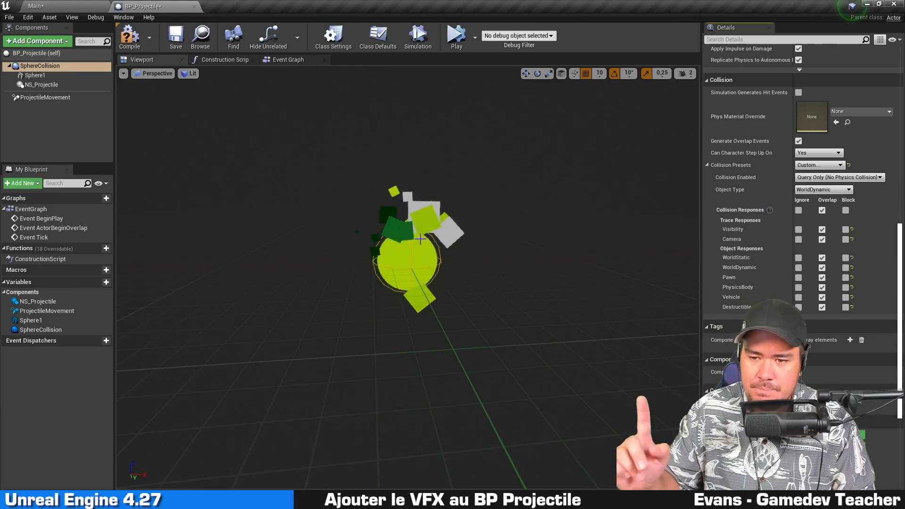
Open the BP_Scientist blueprint and examine the expanded Collision Presets of its Capsule Component
{"action": "left_click", "coordinate": [71, 5]}
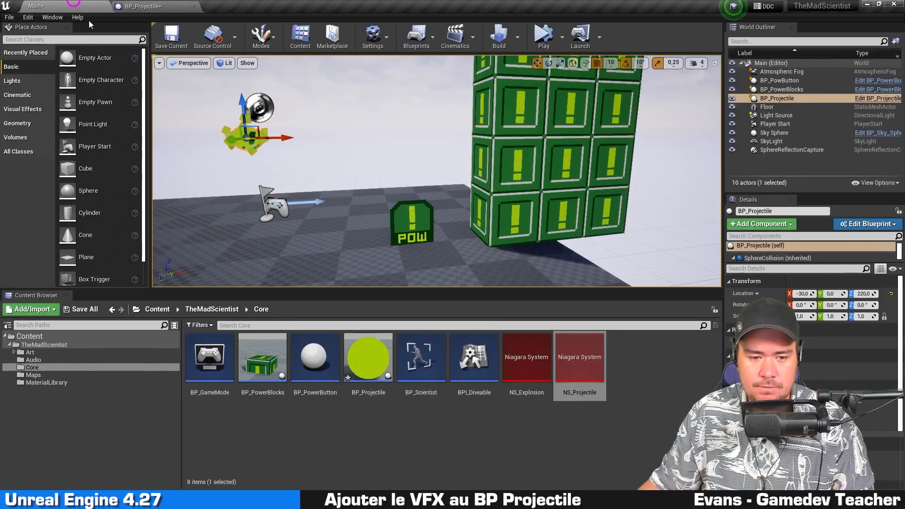
{"action": "double_click", "coordinate": [446, 380]}
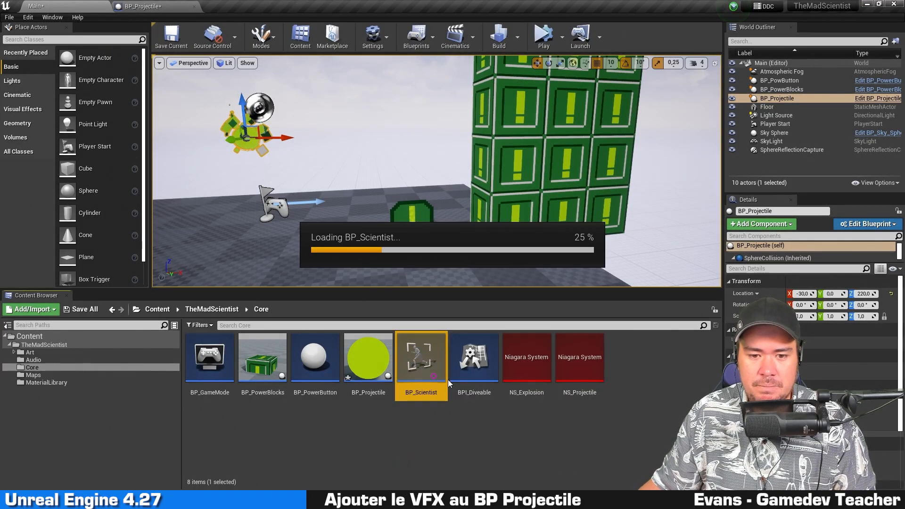
{"action": "left_click", "coordinate": [61, 66]}
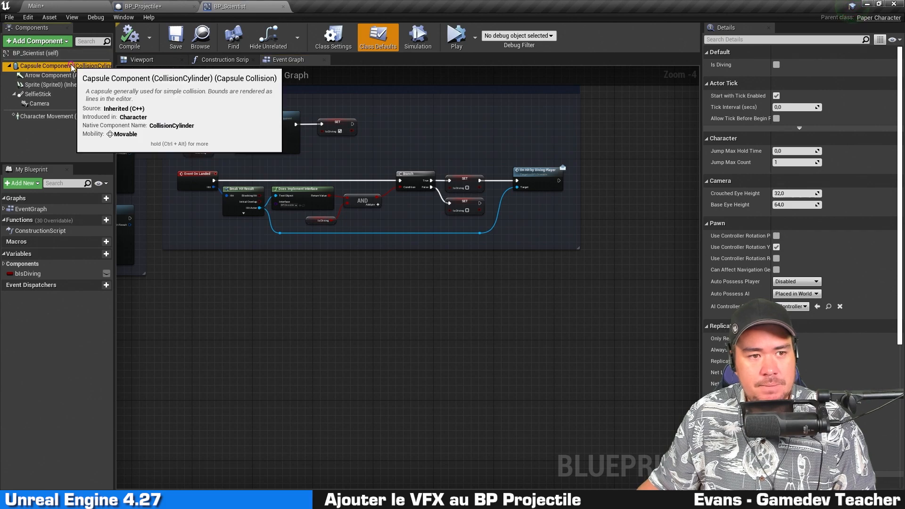
{"action": "scroll", "coordinate": [734, 174], "scroll_direction": "down", "scroll_amount": 10}
{"action": "scroll", "coordinate": [734, 173], "scroll_direction": "down", "scroll_amount": 10}
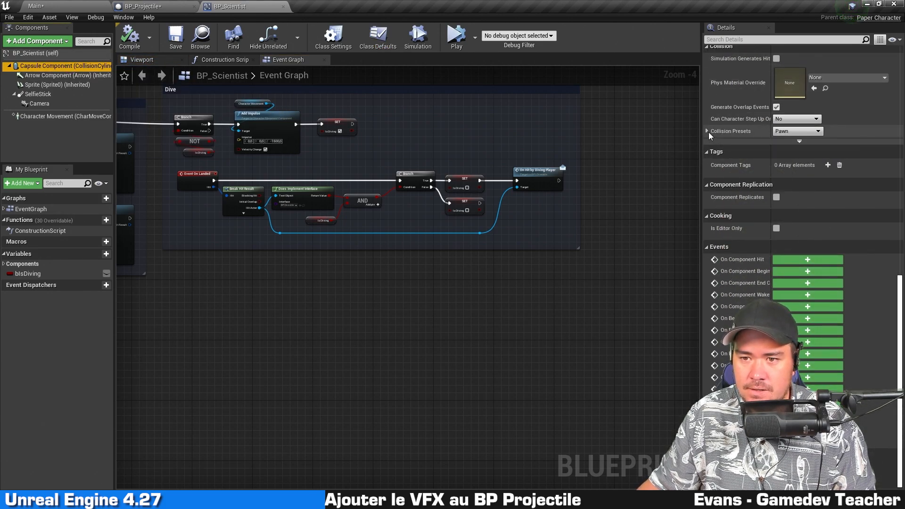
{"action": "left_click", "coordinate": [707, 131]}
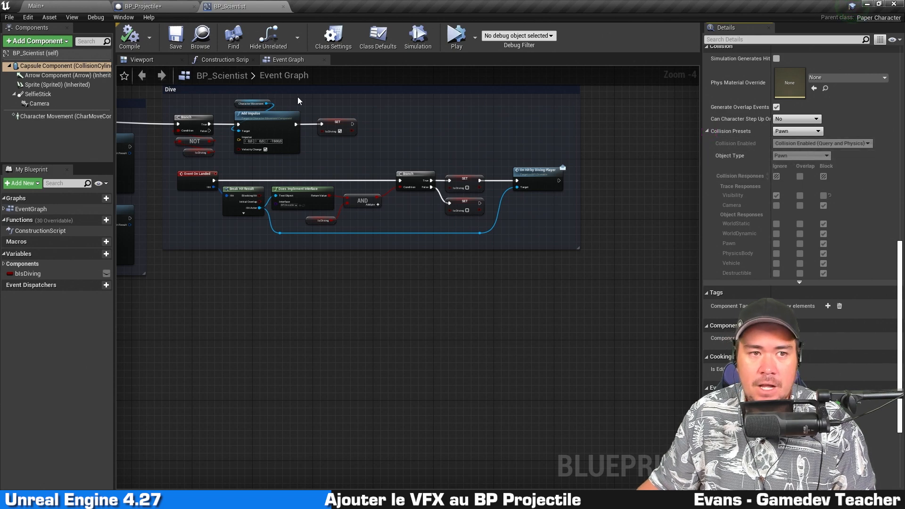
Set BP_Projectile's SphereCollision to Block all collision responses except Pawn, which is set to Ignore, then compile and save the blueprint
{"action": "left_click", "coordinate": [176, 5]}
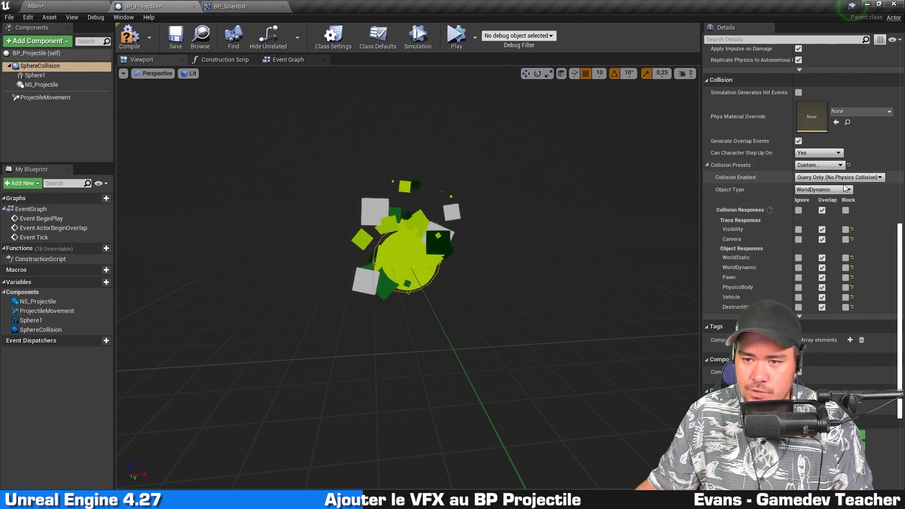
{"action": "left_click", "coordinate": [846, 211]}
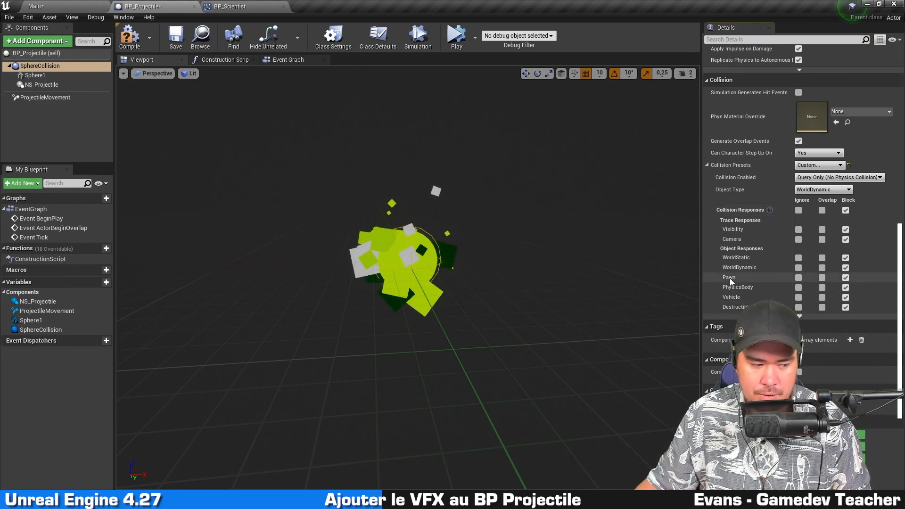
{"action": "left_click", "coordinate": [798, 277]}
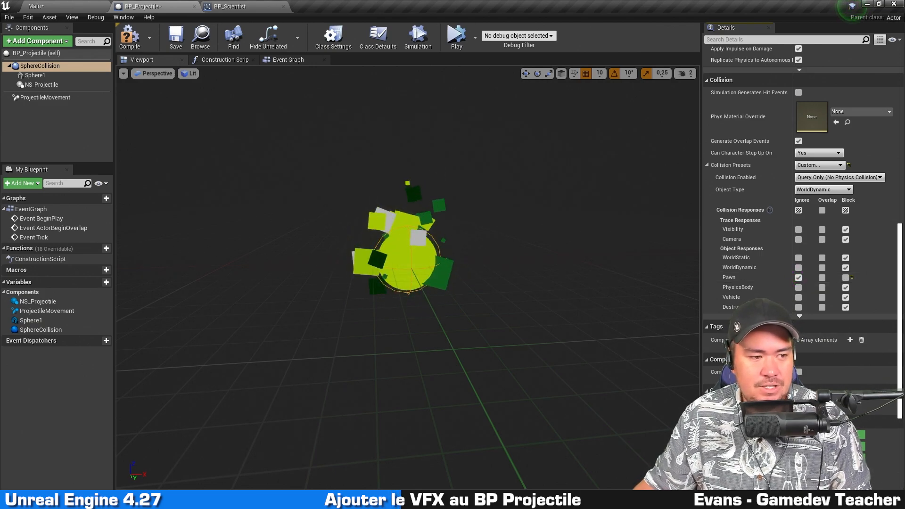
{"action": "key", "text": "ctrl+s"}
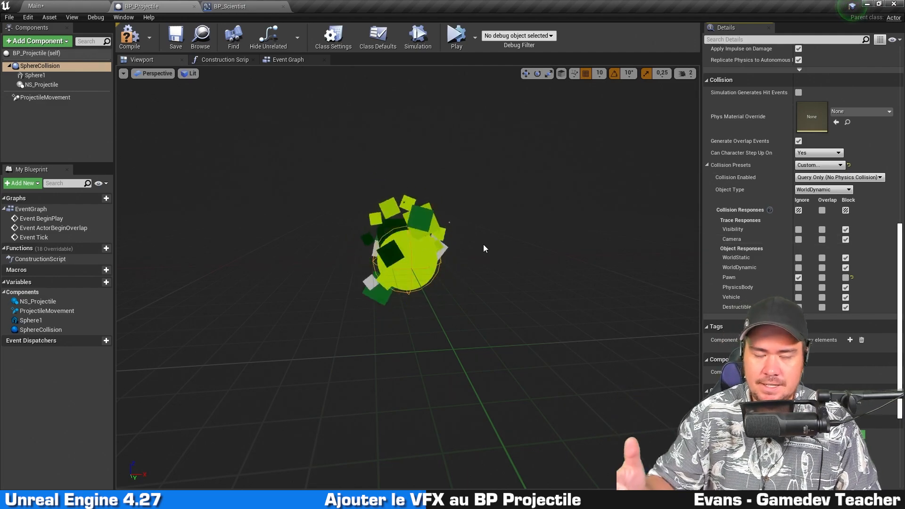
{"action": "left_click", "coordinate": [140, 46]}
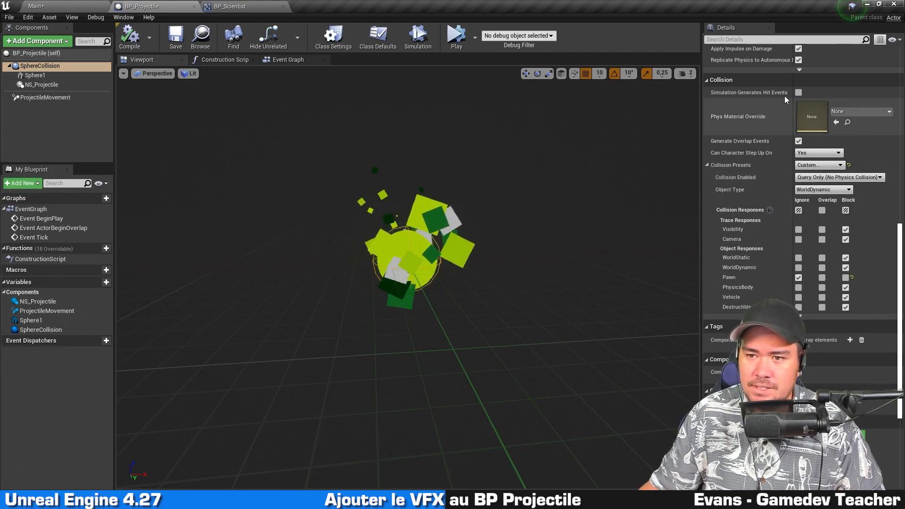
Disable Generate Overlap Events and enable Simulation Generates Hit Events on the SphereCollision component
{"action": "scroll", "coordinate": [762, 145], "scroll_direction": "up", "scroll_amount": 3}
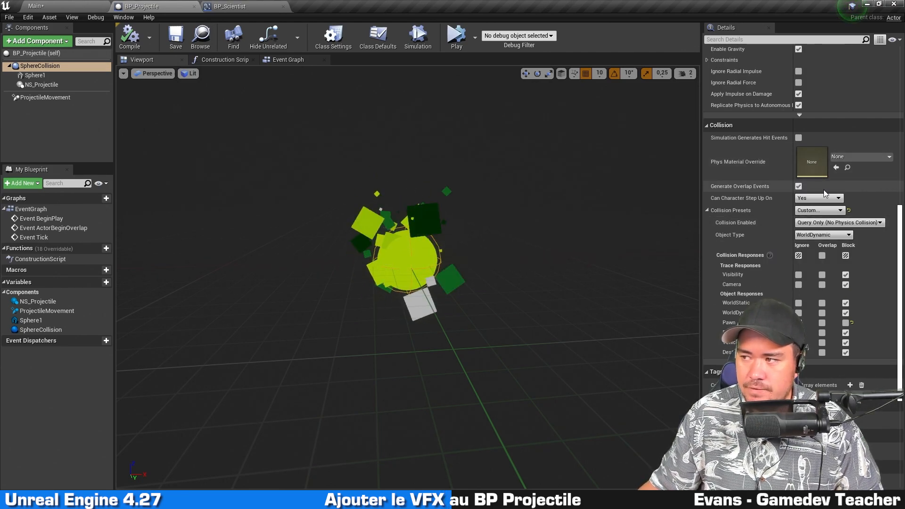
{"action": "left_click", "coordinate": [798, 187]}
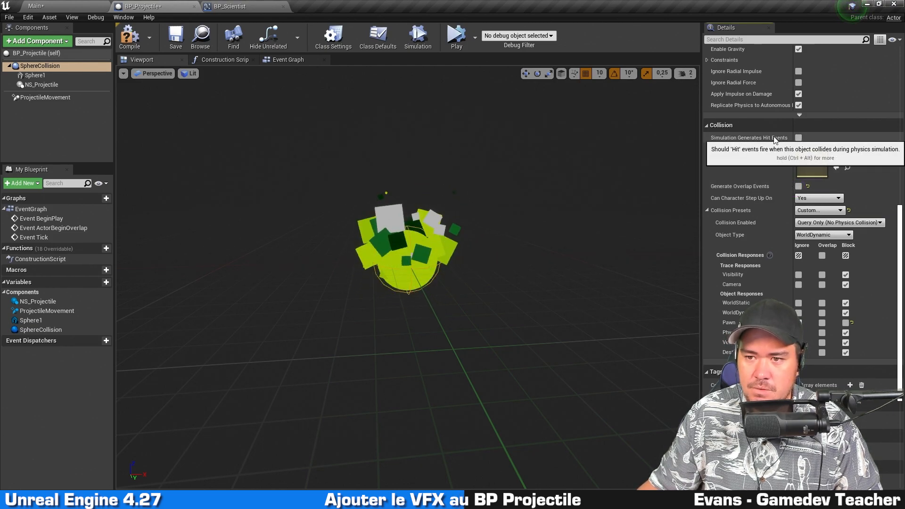
{"action": "left_click", "coordinate": [799, 138]}
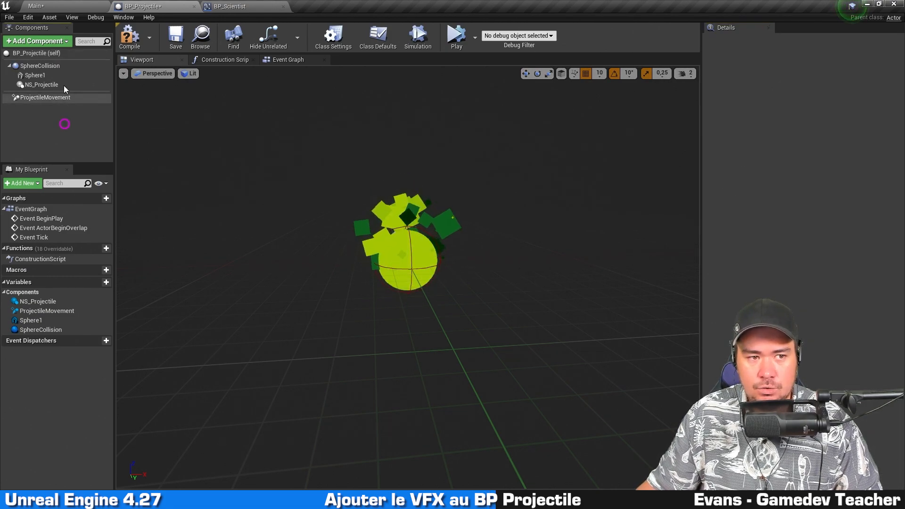
Add an On Component Hit event for SphereCollision and position its node below Event Tick in BP_Projectile's Event Graph
{"action": "left_click", "coordinate": [66, 68]}
{"action": "scroll", "coordinate": [752, 154], "scroll_direction": "down", "scroll_amount": 8}
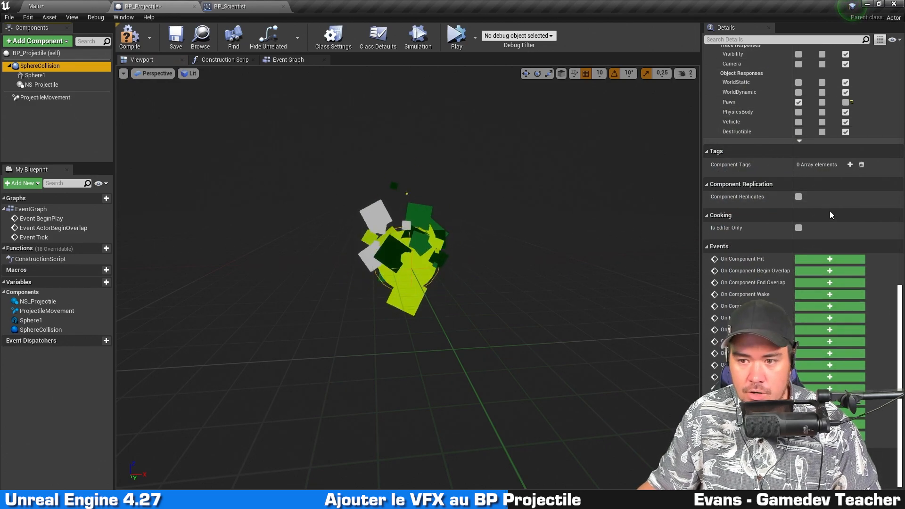
{"action": "left_click", "coordinate": [842, 259]}
{"action": "right_click_drag", "start_coordinate": [615, 311], "coordinate": [421, 273]}
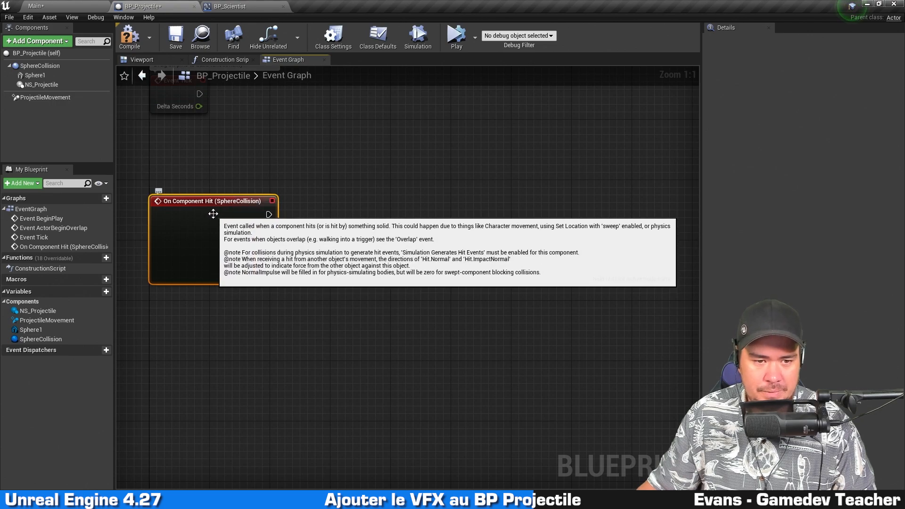
{"action": "left_click", "coordinate": [283, 179]}
{"action": "left_click_drag", "start_coordinate": [217, 211], "coordinate": [217, 203]}
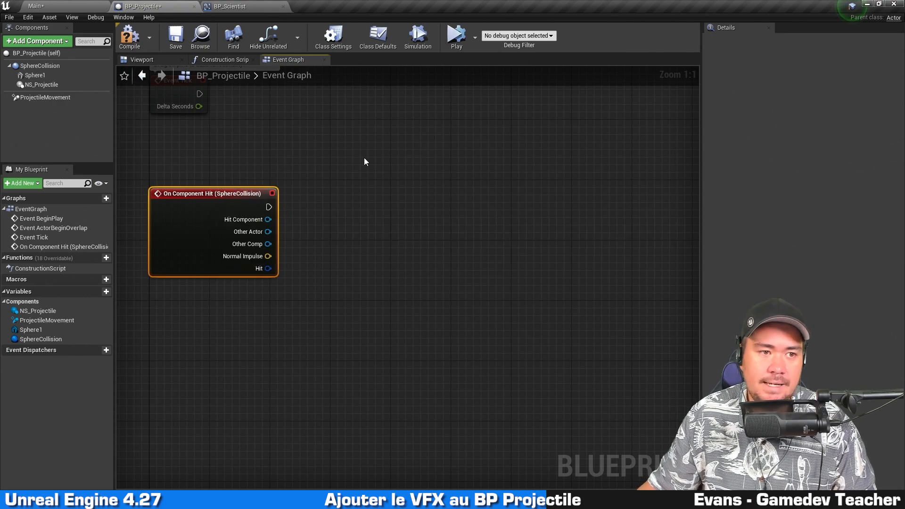
{"action": "left_click", "coordinate": [364, 158]}
{"action": "right_click_drag", "start_coordinate": [364, 158], "coordinate": [364, 171]}
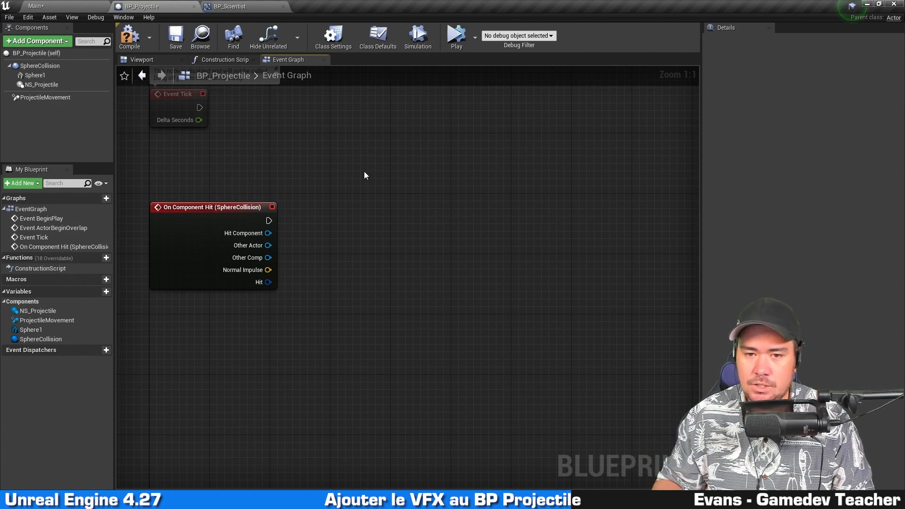
Open the NS_Explosion Niagara system from the Core folder to preview its burst, then return to the Main level
{"action": "left_click", "coordinate": [83, 5]}
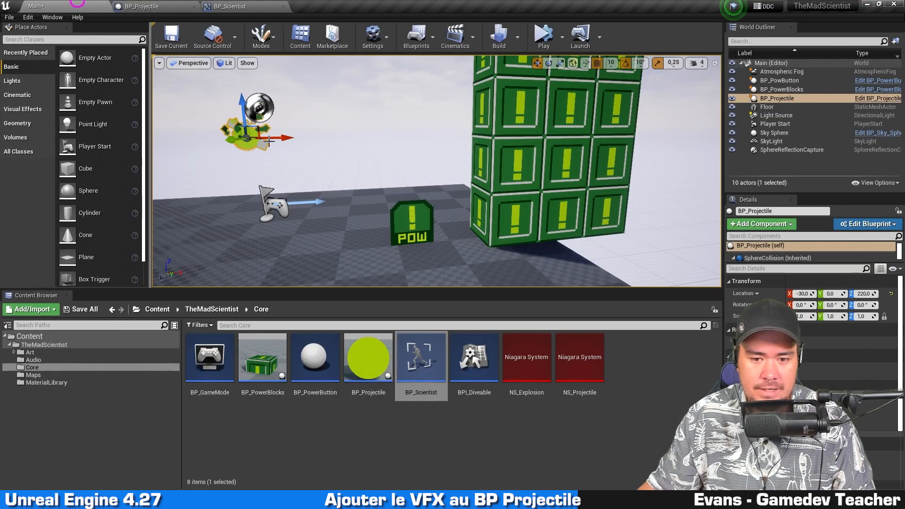
{"action": "double_click", "coordinate": [542, 383]}
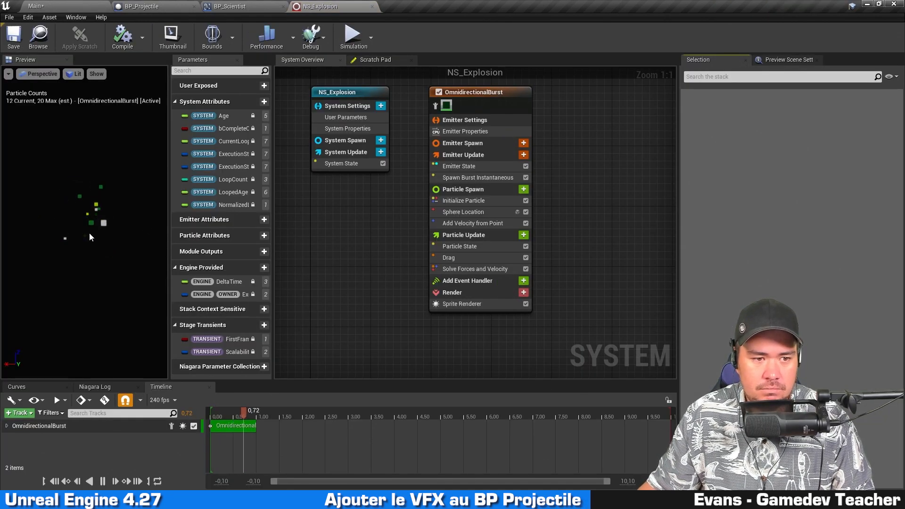
{"action": "left_click", "coordinate": [73, 5]}
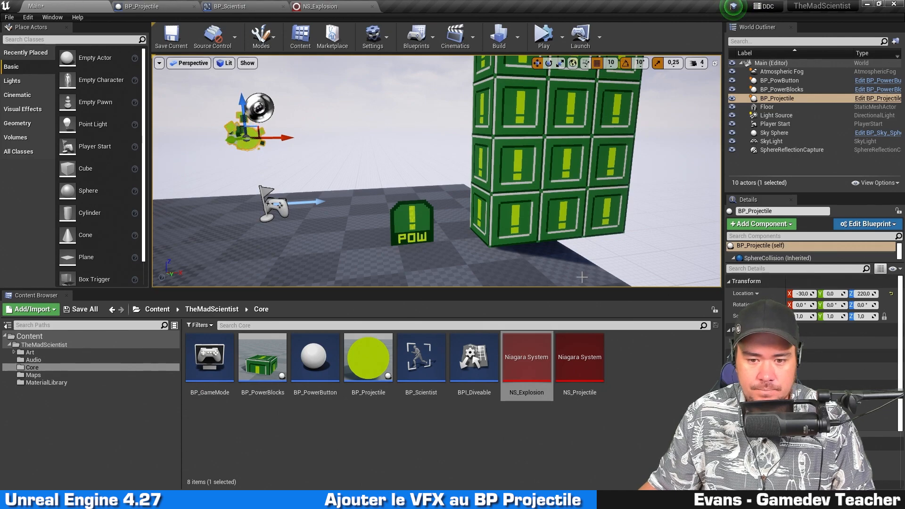
Connect a Spawn System at Location node to BP_Projectile's On Component Hit event and set its System Template to NS_Explosion
{"action": "left_click", "coordinate": [169, 5]}
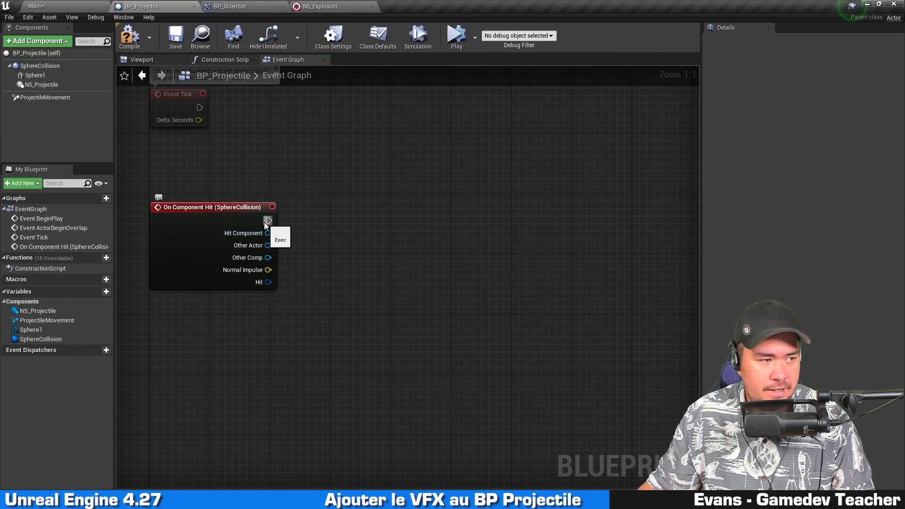
{"action": "left_click_drag", "start_coordinate": [268, 221], "coordinate": [370, 221]}
{"action": "type", "text": "spa"}
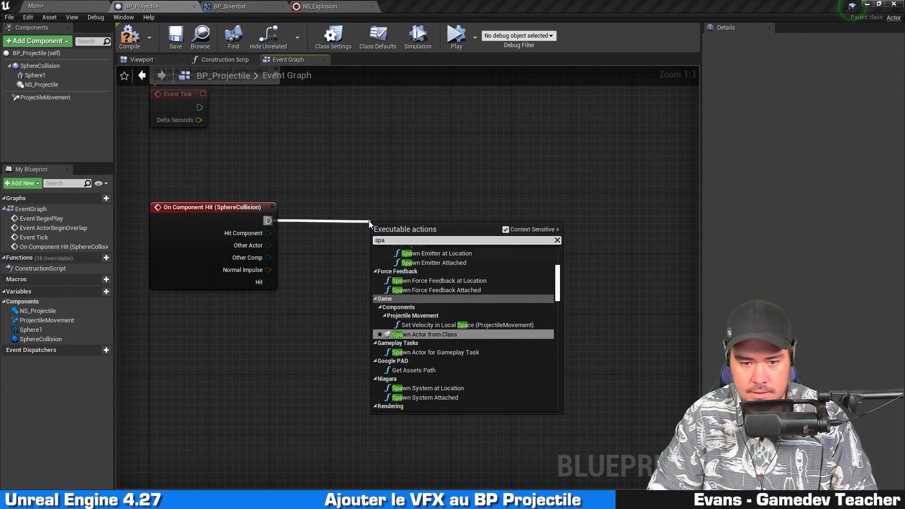
{"action": "type", "text": "wnys"}
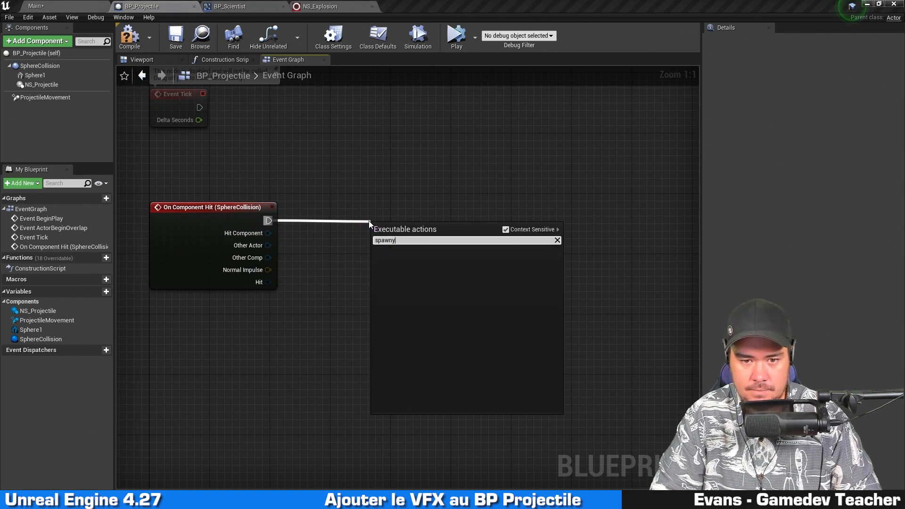
{"action": "key", "text": "BackSpace"}
{"action": "type", "text": "sy"}
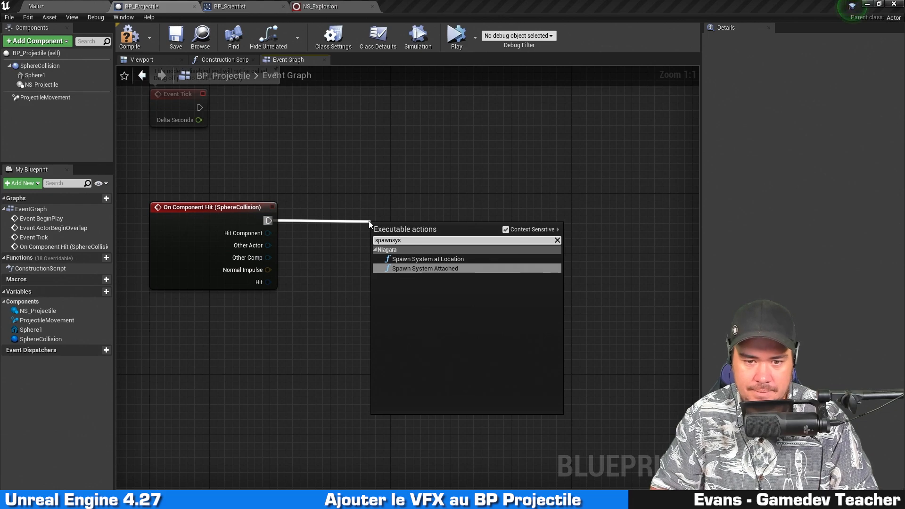
{"action": "type", "text": "s"}
{"action": "key", "text": "Up"}
{"action": "key", "text": "Return"}
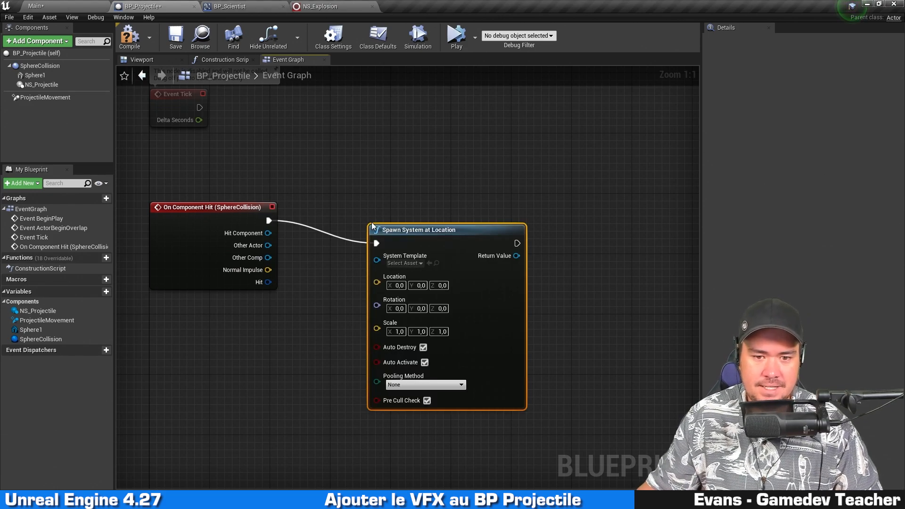
{"action": "left_click_drag", "start_coordinate": [418, 231], "coordinate": [403, 207]}
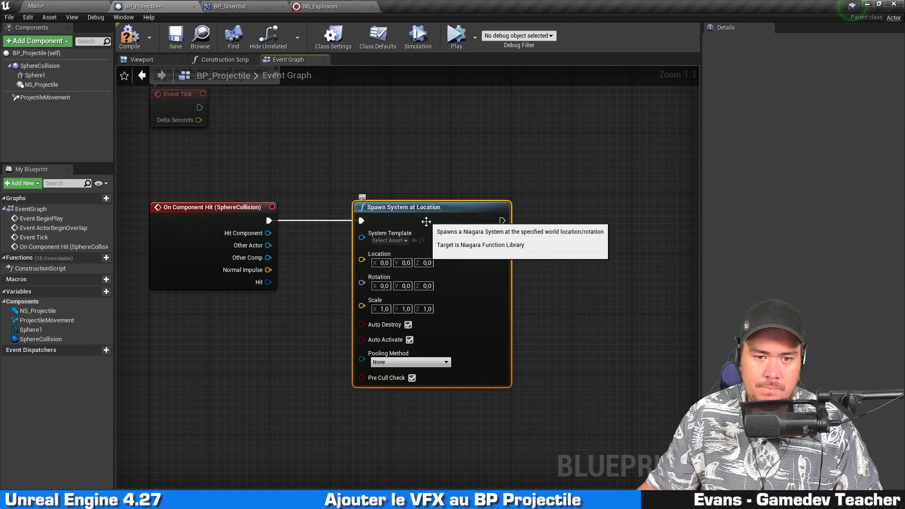
{"action": "left_click", "coordinate": [404, 241]}
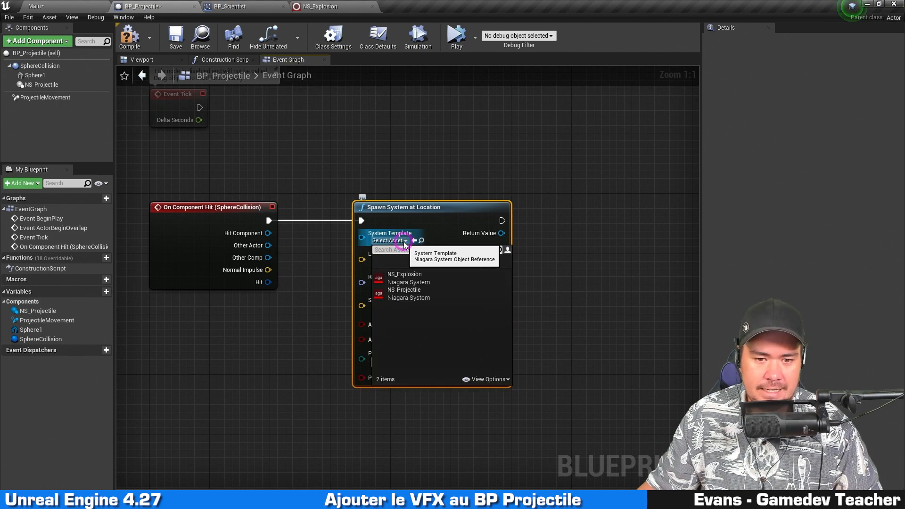
{"action": "left_click", "coordinate": [431, 273]}
Add a GetActorLocation node above Spawn System at Location and connect its Return Value to the Location input
{"action": "right_click_drag", "start_coordinate": [391, 155], "coordinate": [372, 174]}
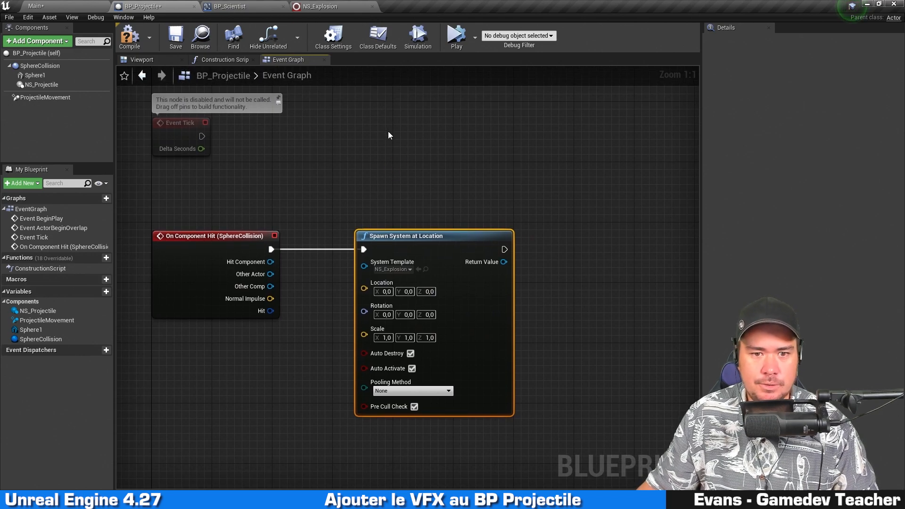
{"action": "right_click", "coordinate": [363, 123]}
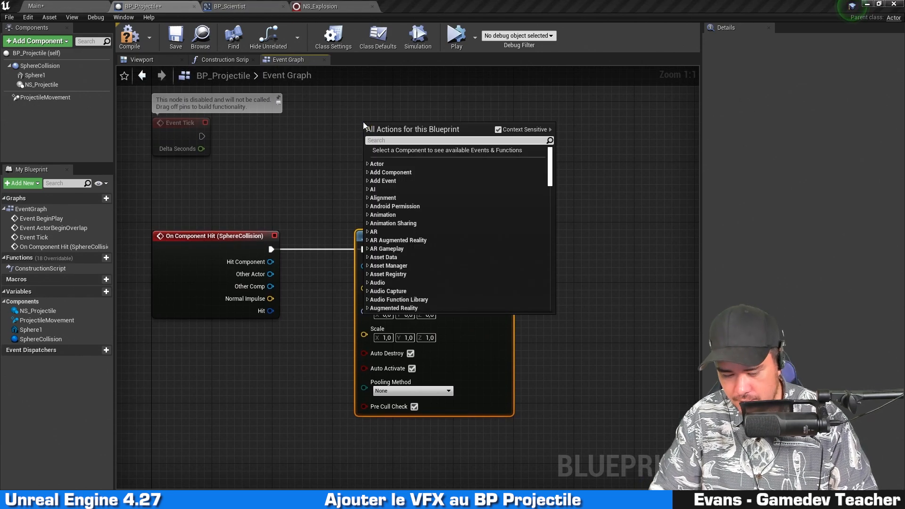
{"action": "type", "text": "getactorlocation"}
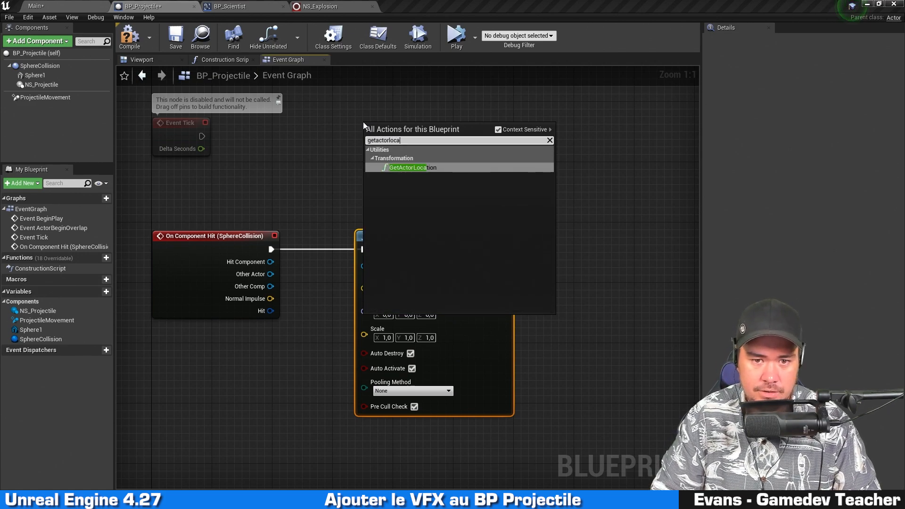
{"action": "key", "text": "Return"}
{"action": "left_click_drag", "start_coordinate": [459, 151], "coordinate": [377, 291]}
{"action": "left_click_drag", "start_coordinate": [401, 133], "coordinate": [393, 194]}
{"action": "right_click_drag", "start_coordinate": [609, 279], "coordinate": [485, 255]}
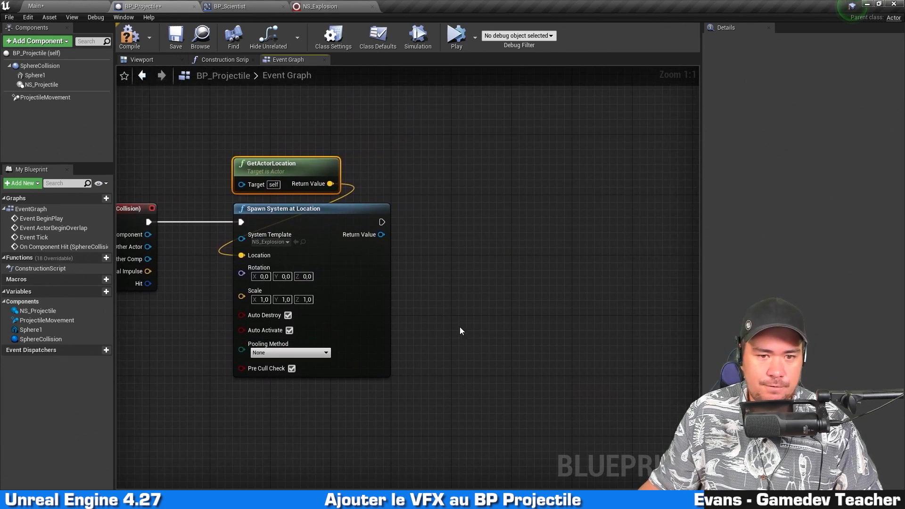
{"action": "right_click_drag", "start_coordinate": [461, 331], "coordinate": [418, 312]}
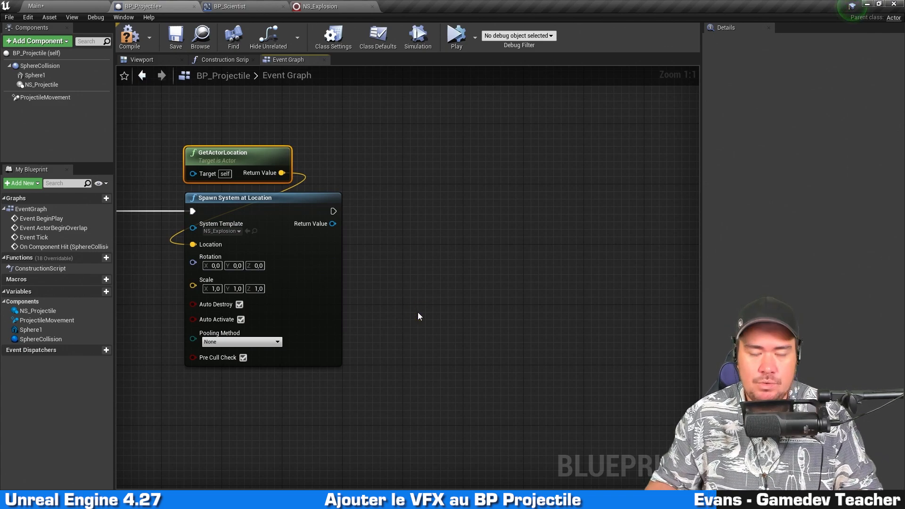
{"action": "left_click", "coordinate": [418, 313]}
{"action": "right_click_drag", "start_coordinate": [418, 313], "coordinate": [379, 267]}
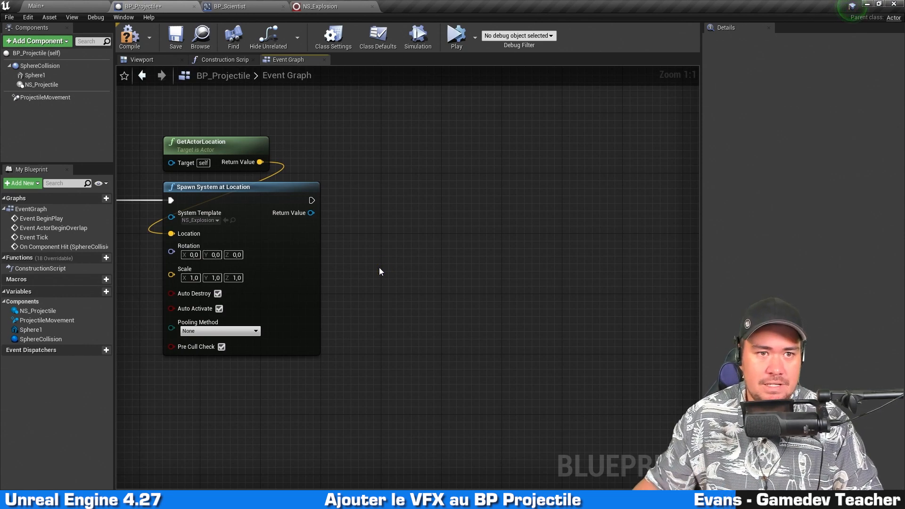
Preview the A_Projectile_Hit sound in the Main level's Audio content folder, and return to the BP_Projectile Blueprint
{"action": "left_click", "coordinate": [64, 5]}
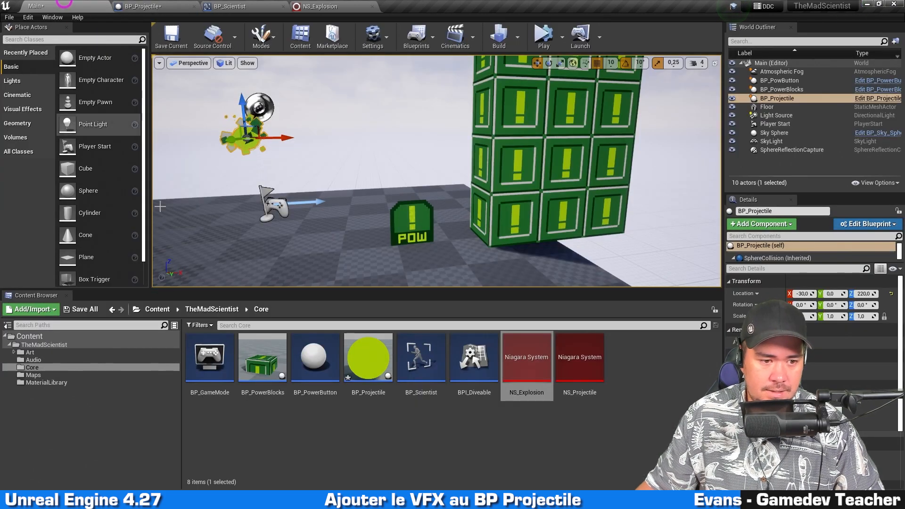
{"action": "left_click", "coordinate": [70, 352]}
{"action": "left_click", "coordinate": [47, 360]}
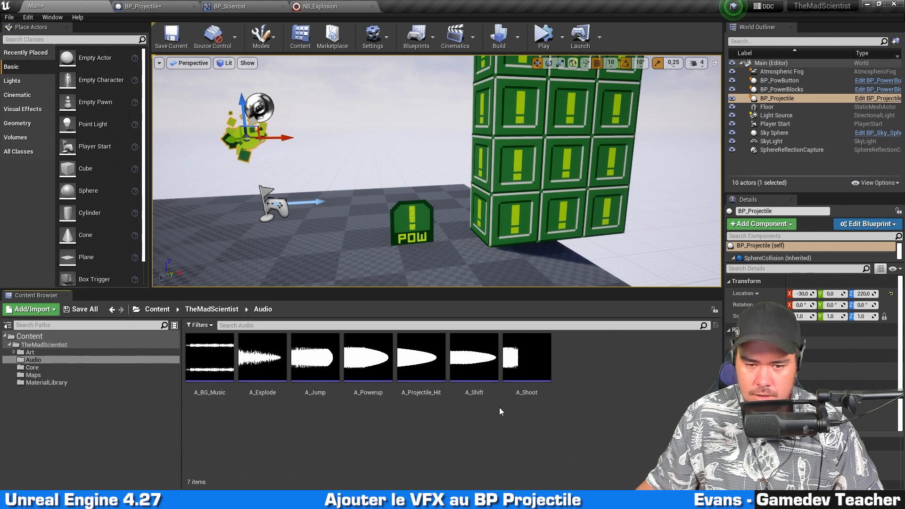
{"action": "left_click", "coordinate": [424, 362]}
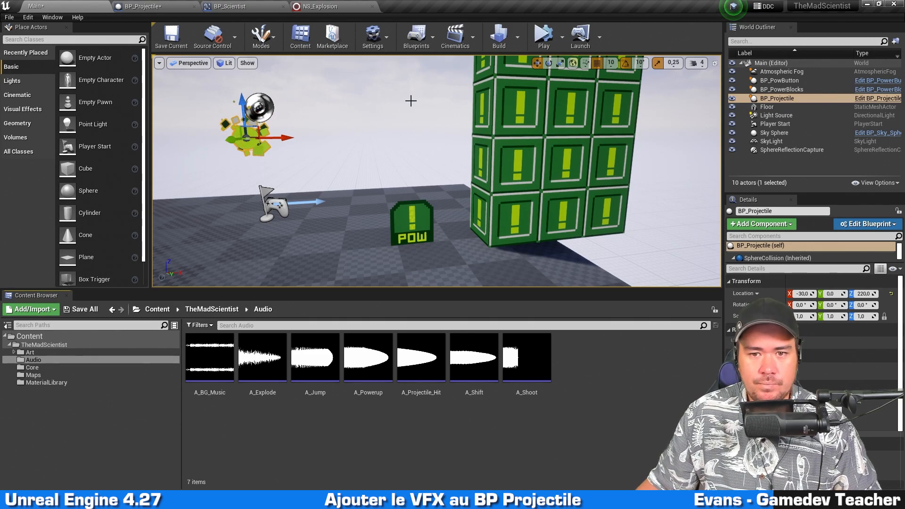
{"action": "left_click", "coordinate": [177, 5]}
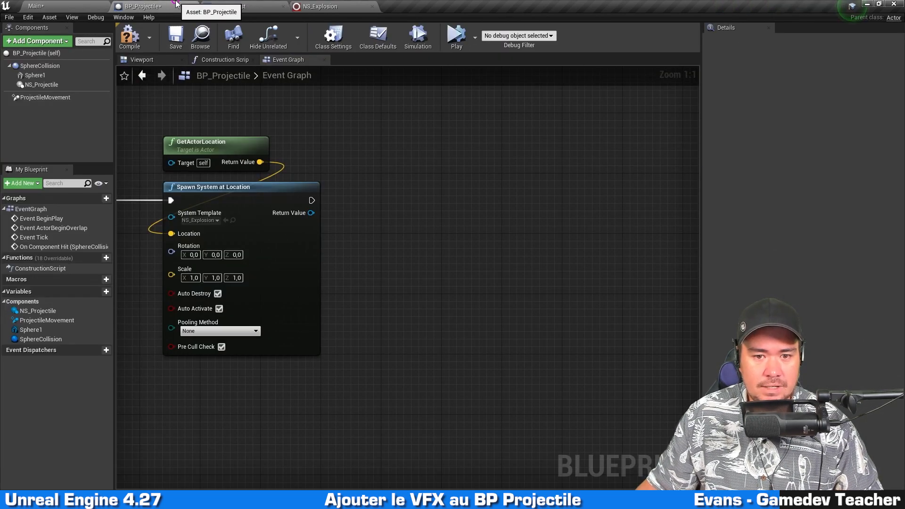
Connect a Spawn Sound 2D node to Spawn System at Location's execution output and align it beside that node
{"action": "right_click_drag", "start_coordinate": [353, 125], "coordinate": [329, 128]}
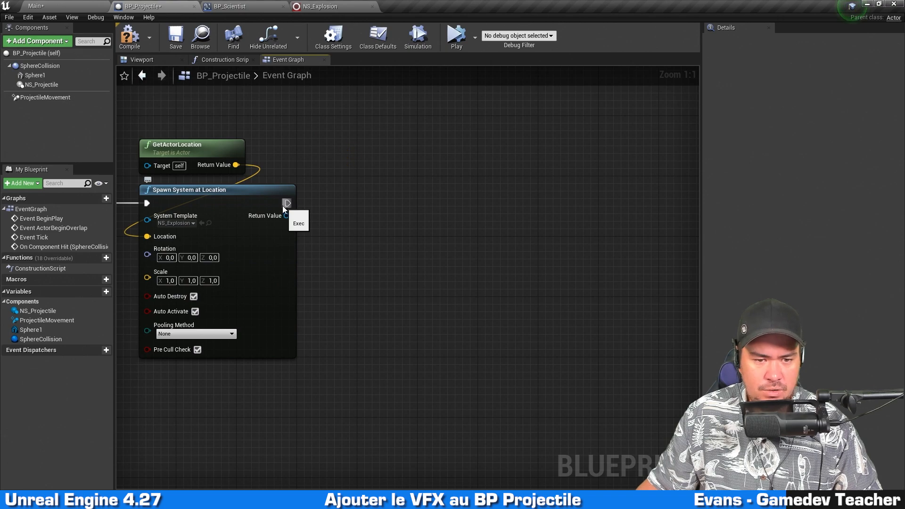
{"action": "left_click_drag", "start_coordinate": [288, 203], "coordinate": [418, 197]}
{"action": "type", "text": "spawn sound"}
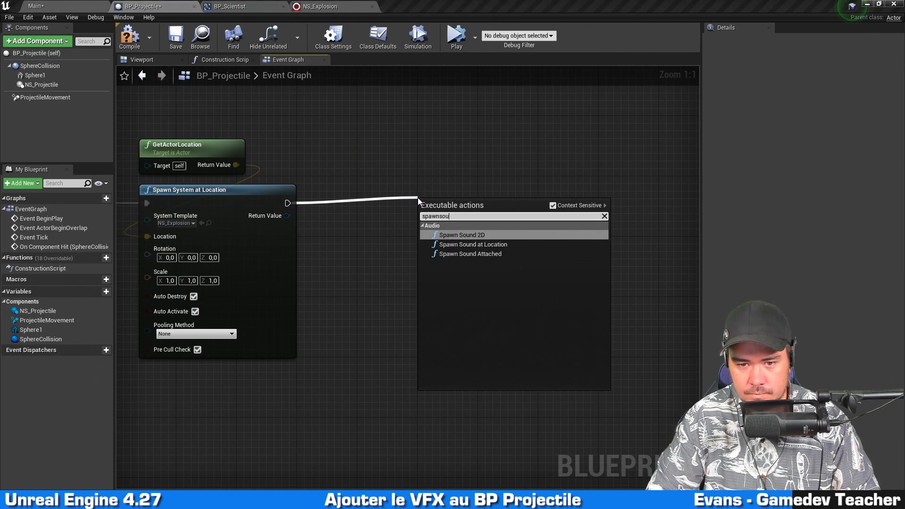
{"action": "key", "text": "Return"}
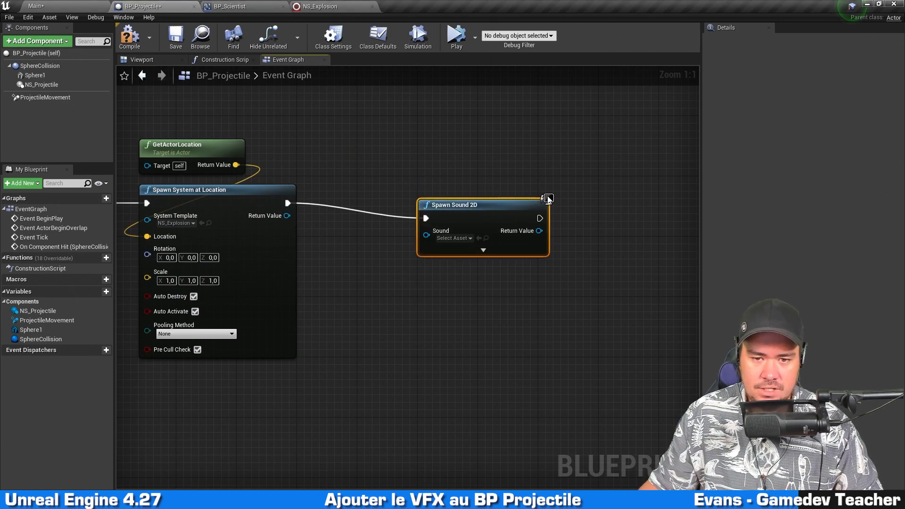
{"action": "left_click_drag", "start_coordinate": [485, 205], "coordinate": [397, 191]}
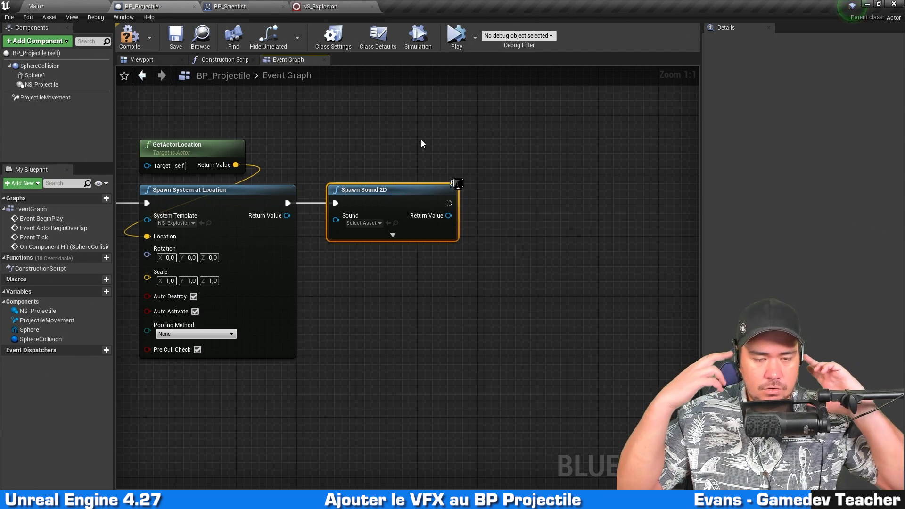
Expand the Spawn Sound 2D node's advanced inputs and set its Sound to A_Projectile_Hit
{"action": "left_click", "coordinate": [392, 234]}
{"action": "left_click", "coordinate": [363, 223]}
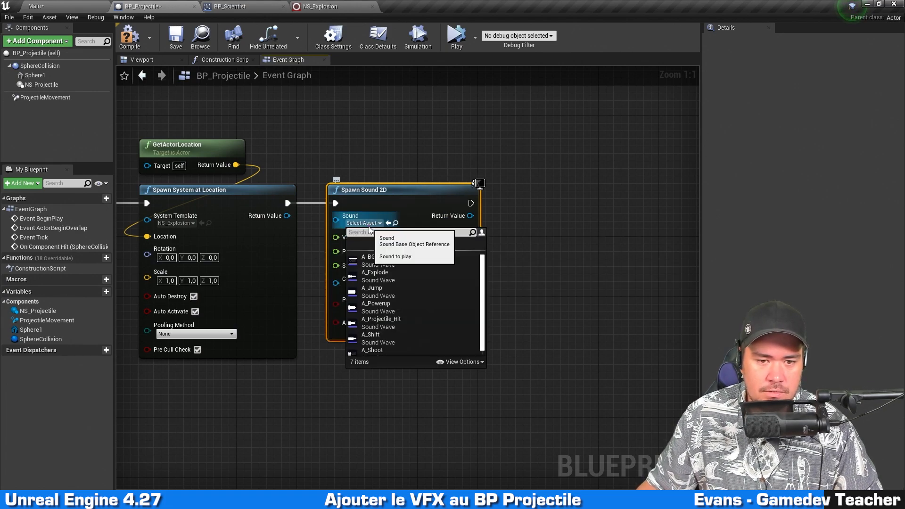
{"action": "left_click", "coordinate": [432, 322]}
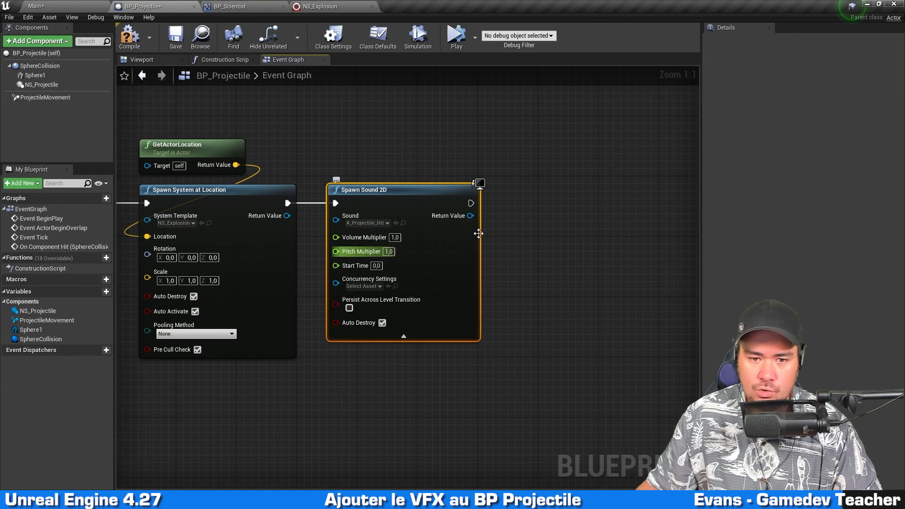
{"action": "left_click", "coordinate": [533, 227]}
{"action": "right_click_drag", "start_coordinate": [537, 227], "coordinate": [530, 227]}
{"action": "scroll", "coordinate": [551, 216], "scroll_direction": "down", "scroll_amount": 3}
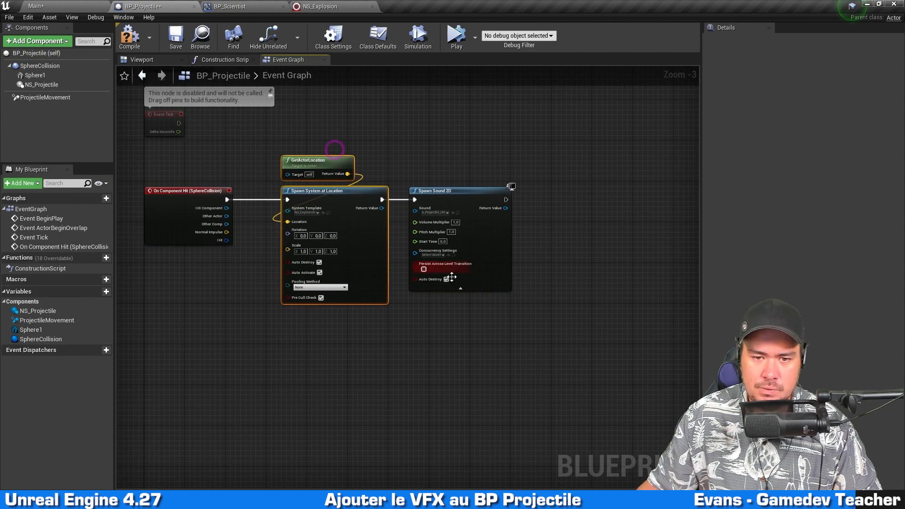
{"action": "left_click", "coordinate": [450, 318]}
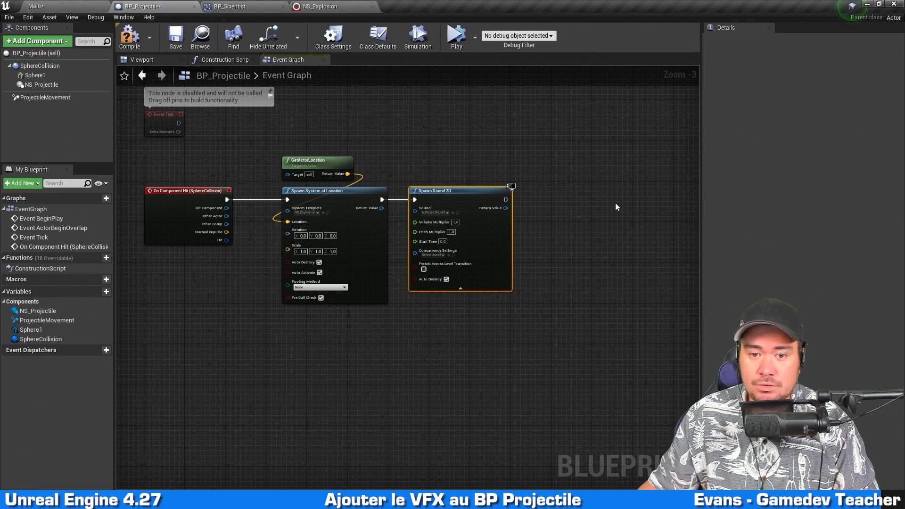
Connect a DestroyActor node after Spawn Sound 2D, align it in the row, and compile BP_Projectile
{"action": "right_click_drag", "start_coordinate": [599, 202], "coordinate": [580, 204]}
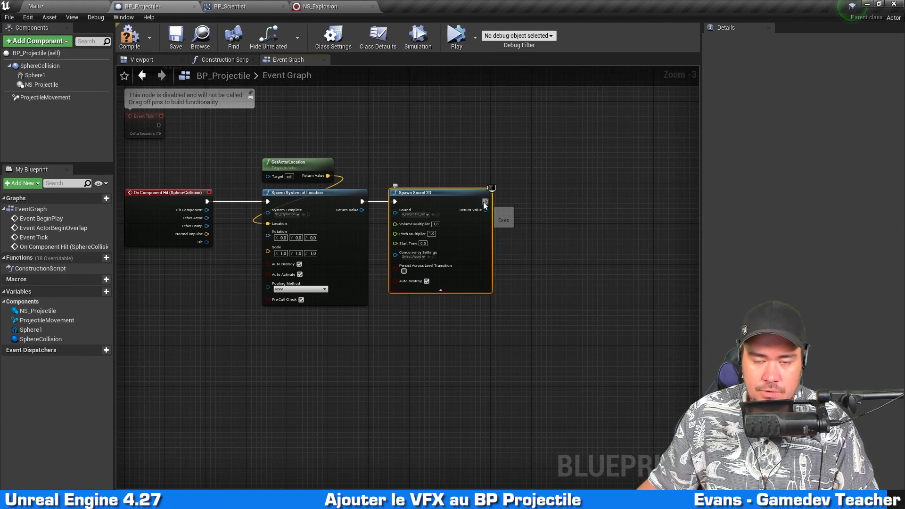
{"action": "left_click_drag", "start_coordinate": [486, 202], "coordinate": [527, 202]}
{"action": "type", "text": "destroy"}
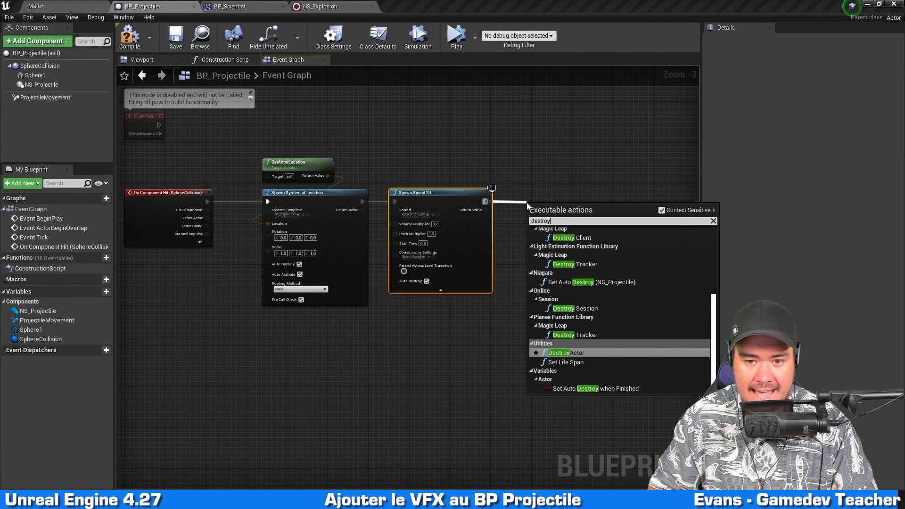
{"action": "key", "text": "Return"}
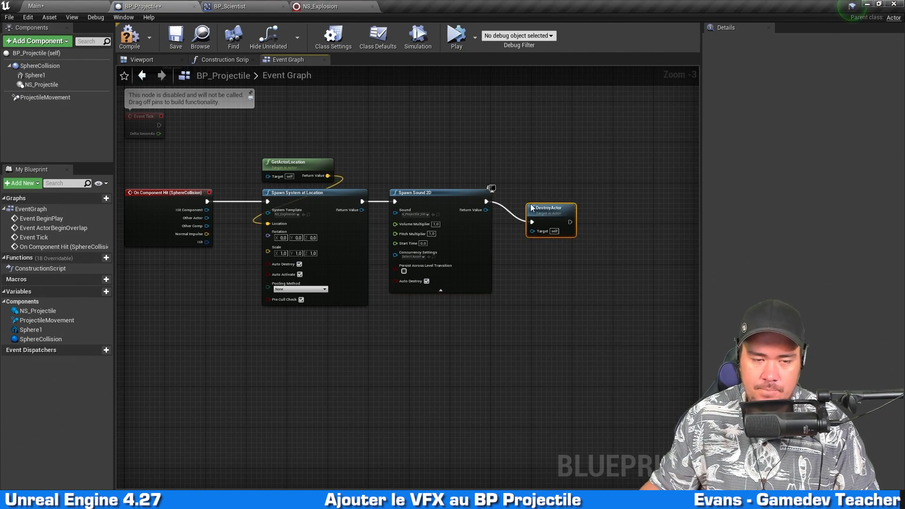
{"action": "scroll", "coordinate": [542, 196], "scroll_direction": "up", "scroll_amount": 2}
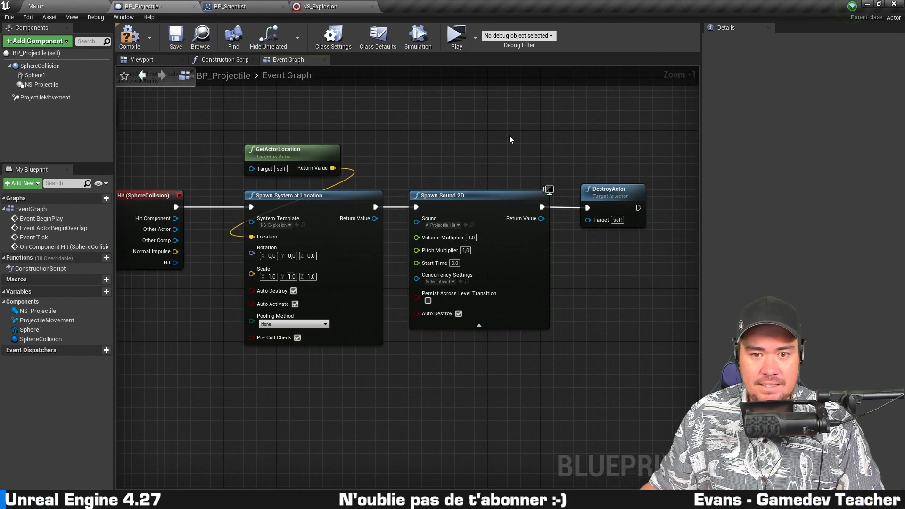
{"action": "left_click", "coordinate": [137, 40]}
Play-test the Main level twice to check how the projectile behaves when it hits something
{"action": "left_click", "coordinate": [92, 4]}
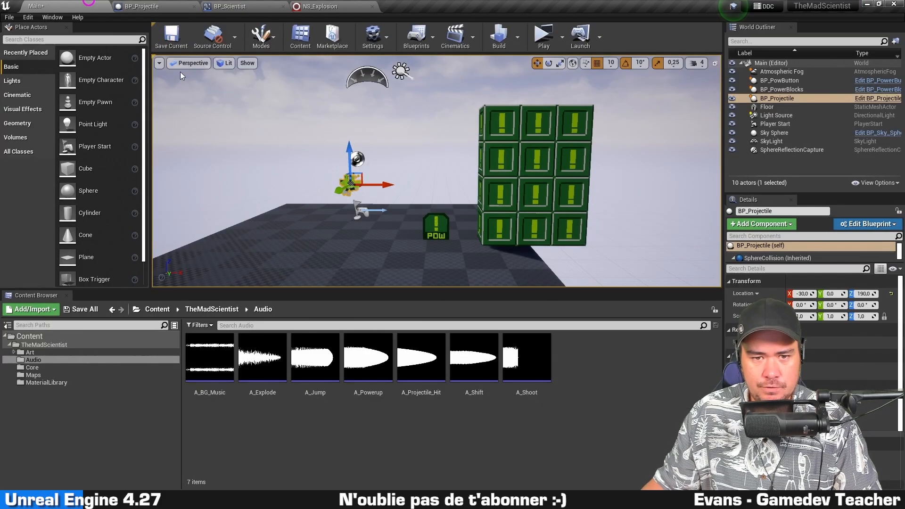
{"action": "right_click_drag", "start_coordinate": [494, 244], "coordinate": [464, 201]}
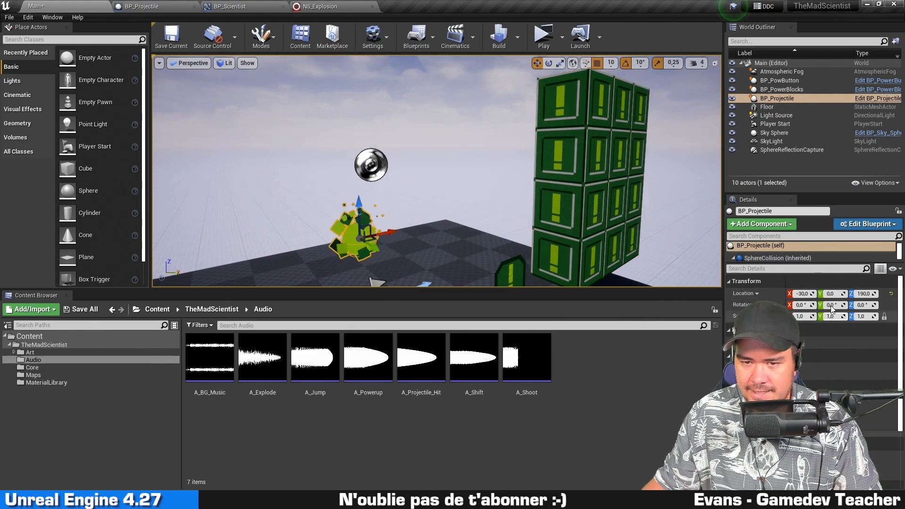
{"action": "right_click_drag", "start_coordinate": [541, 245], "coordinate": [568, 144]}
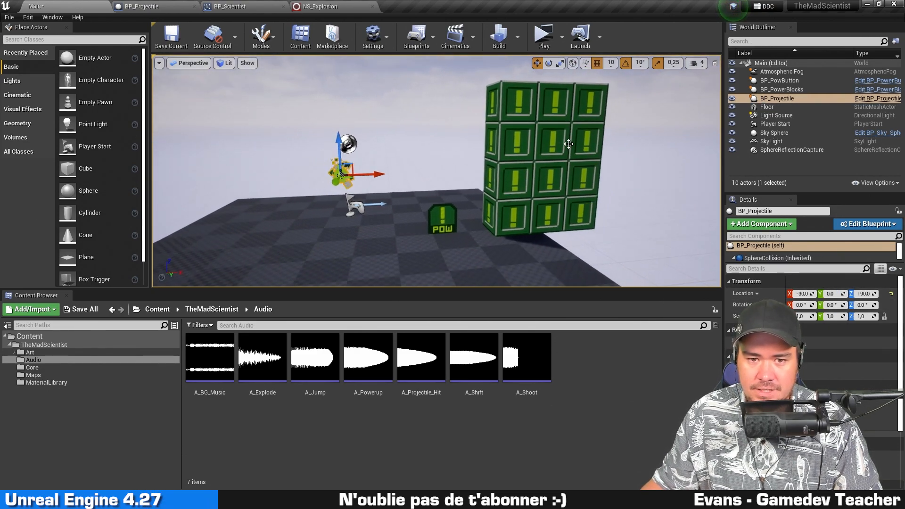
{"action": "left_click", "coordinate": [544, 37]}
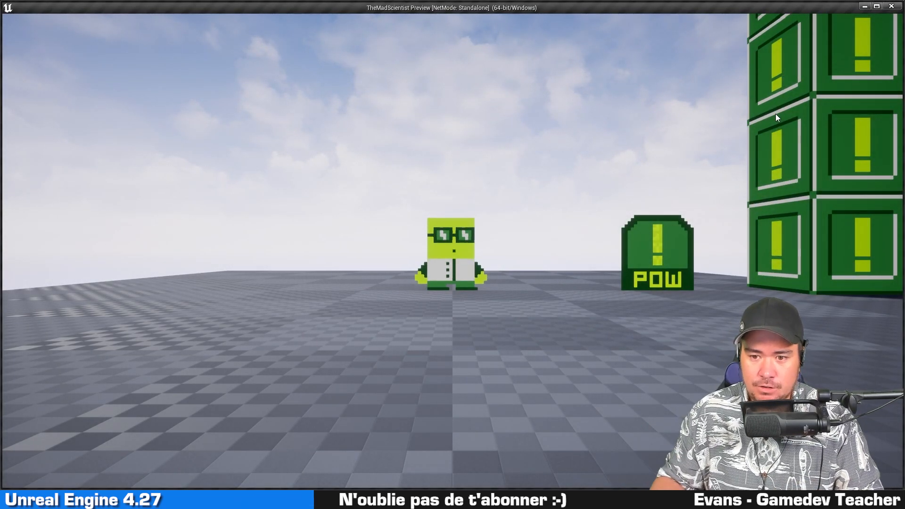
{"action": "key", "text": "Escape"}
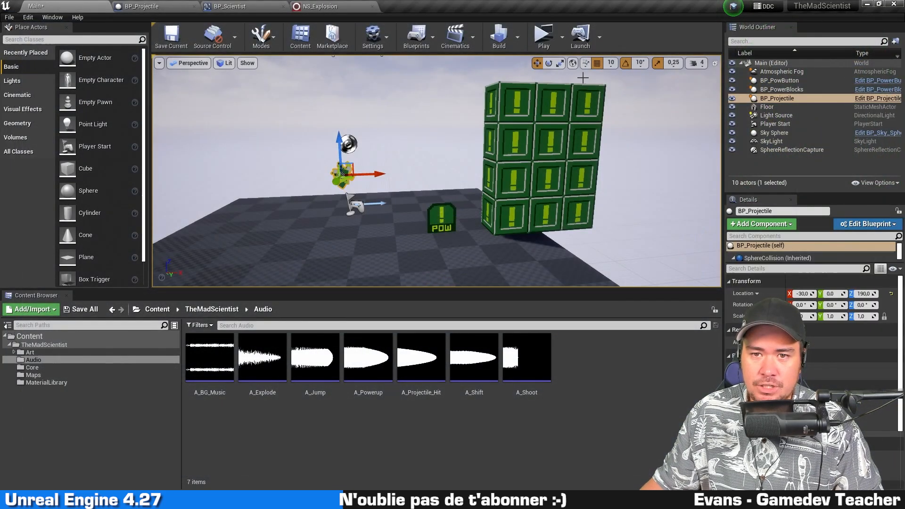
{"action": "left_click", "coordinate": [544, 37]}
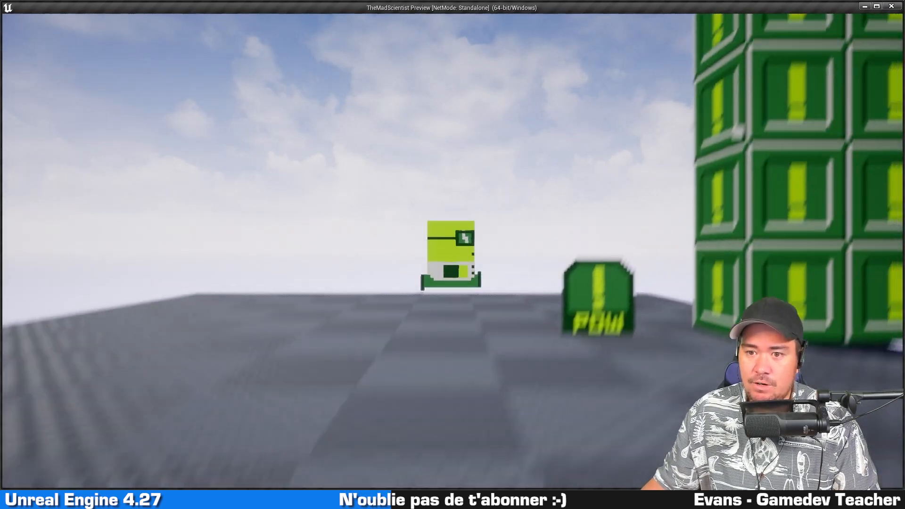